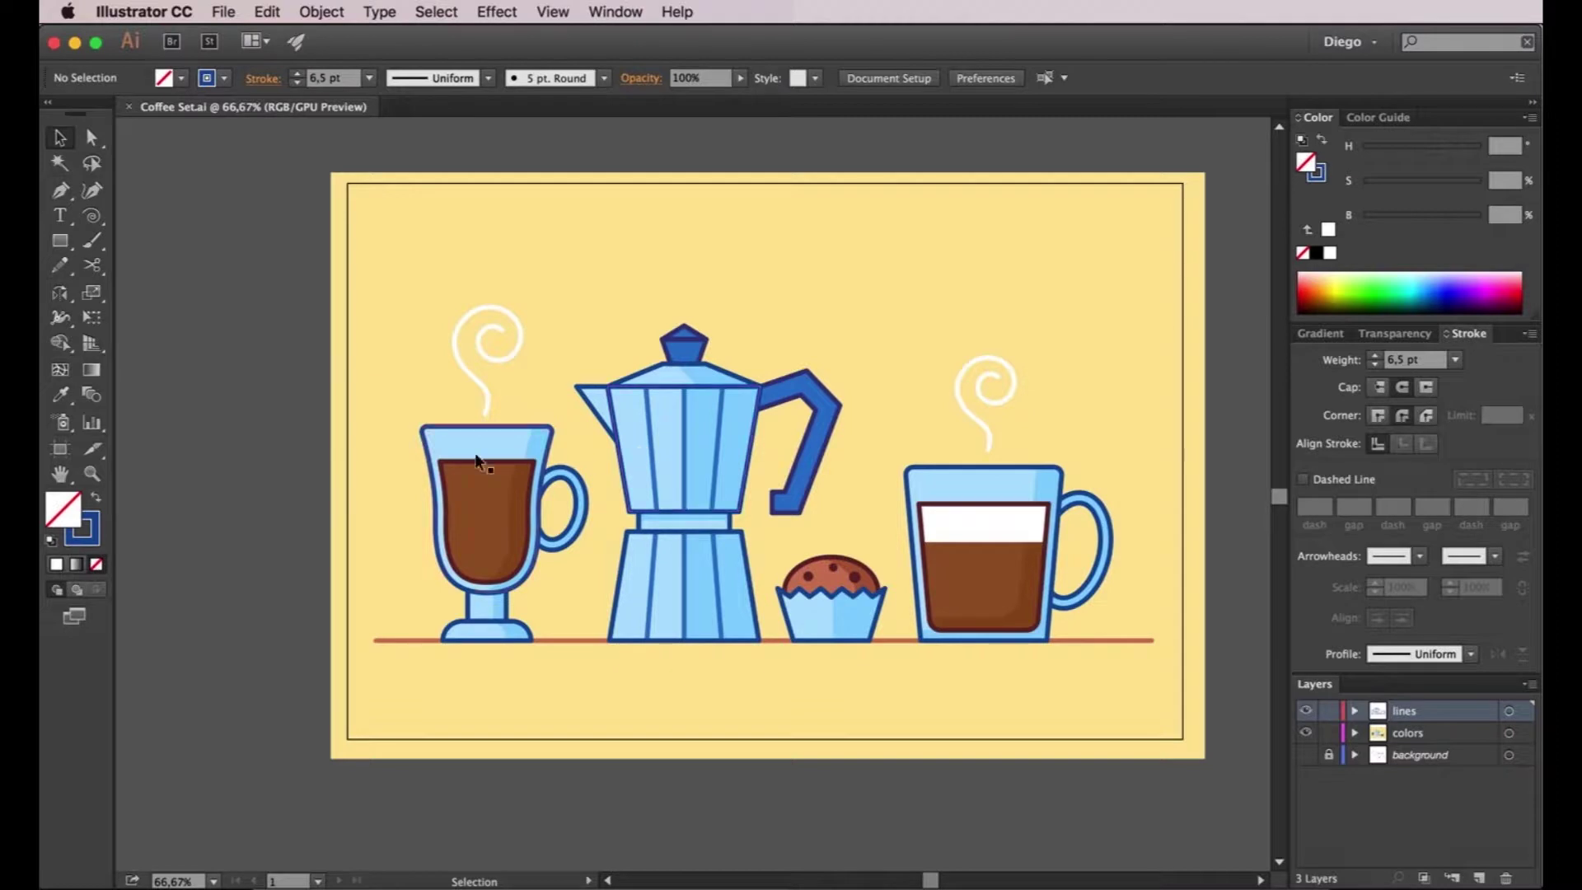
# Step: Check which layers the moka pot, muffin top and glass outline are on, then deselect
pyautogui.click(690, 428)
pyautogui.click(661, 417)
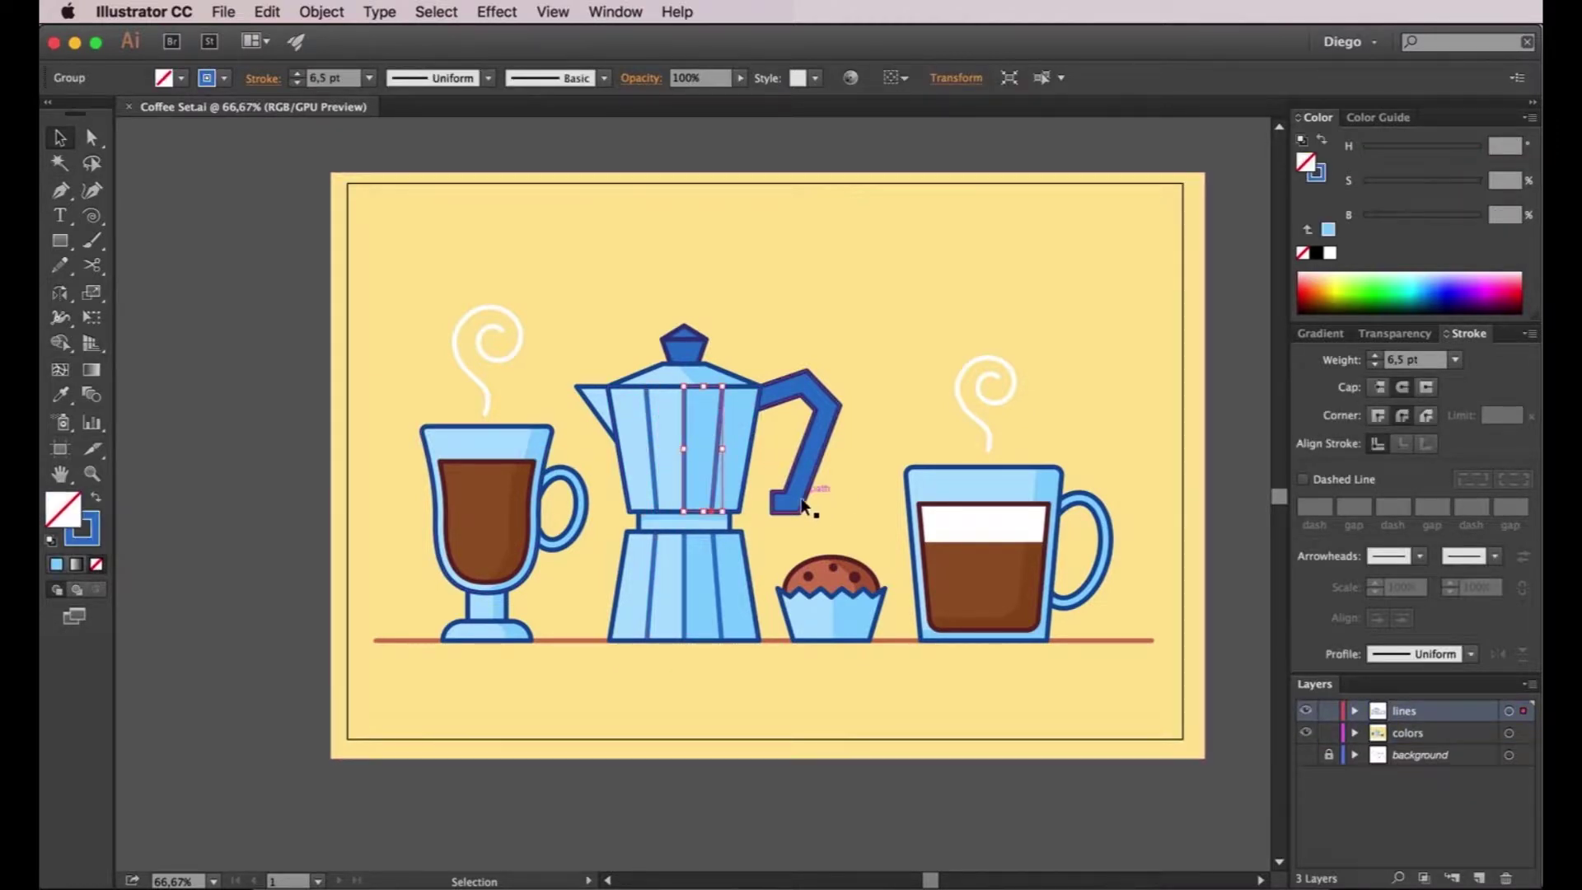
pyautogui.click(848, 581)
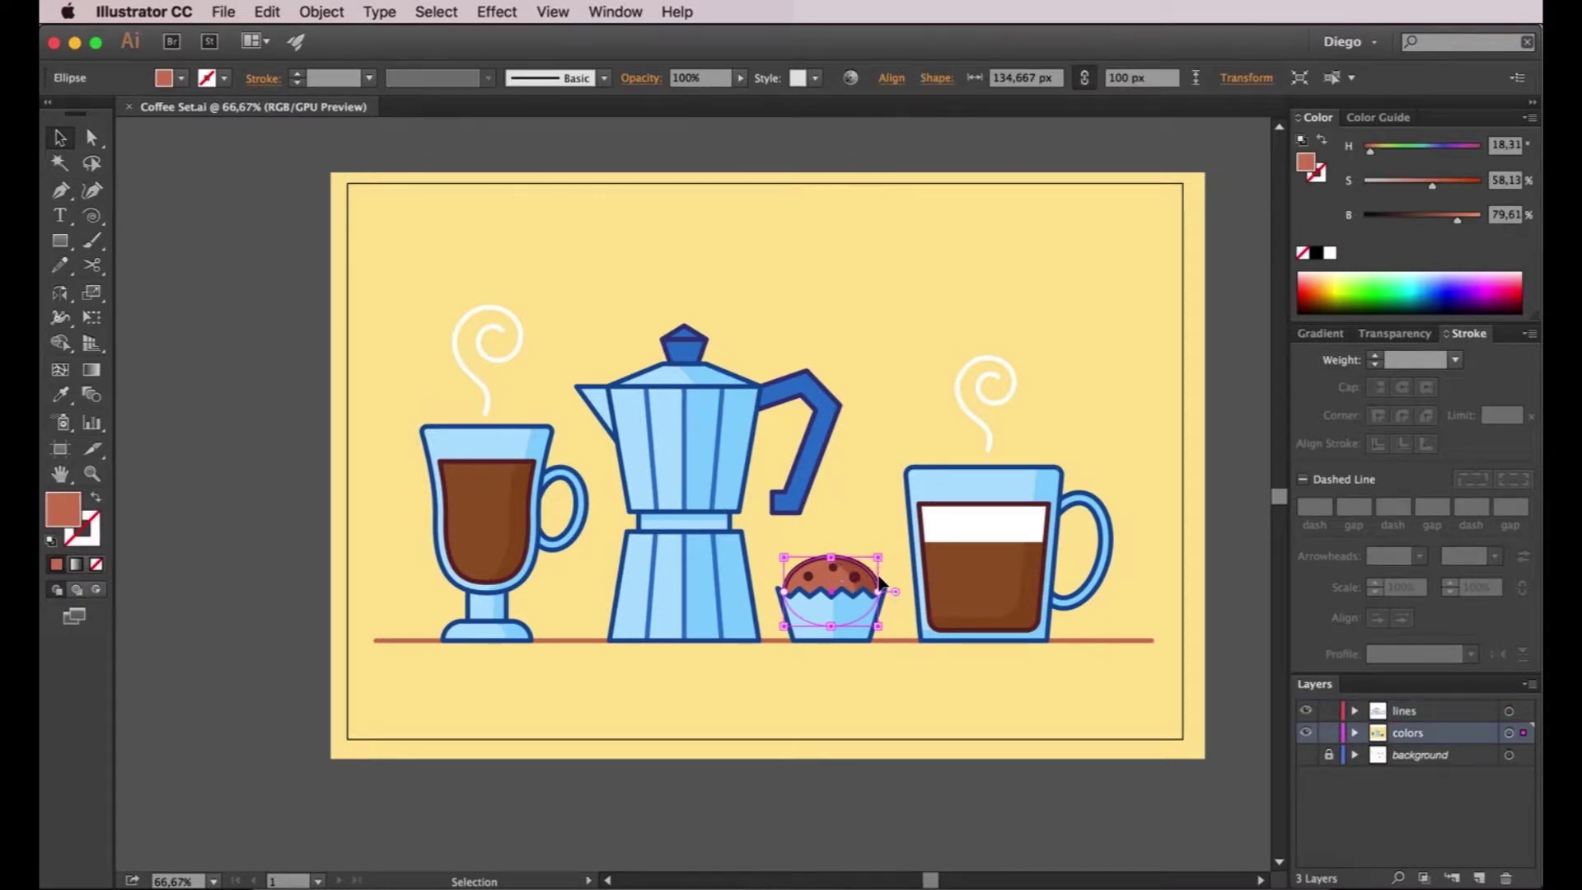
pyautogui.click(548, 449)
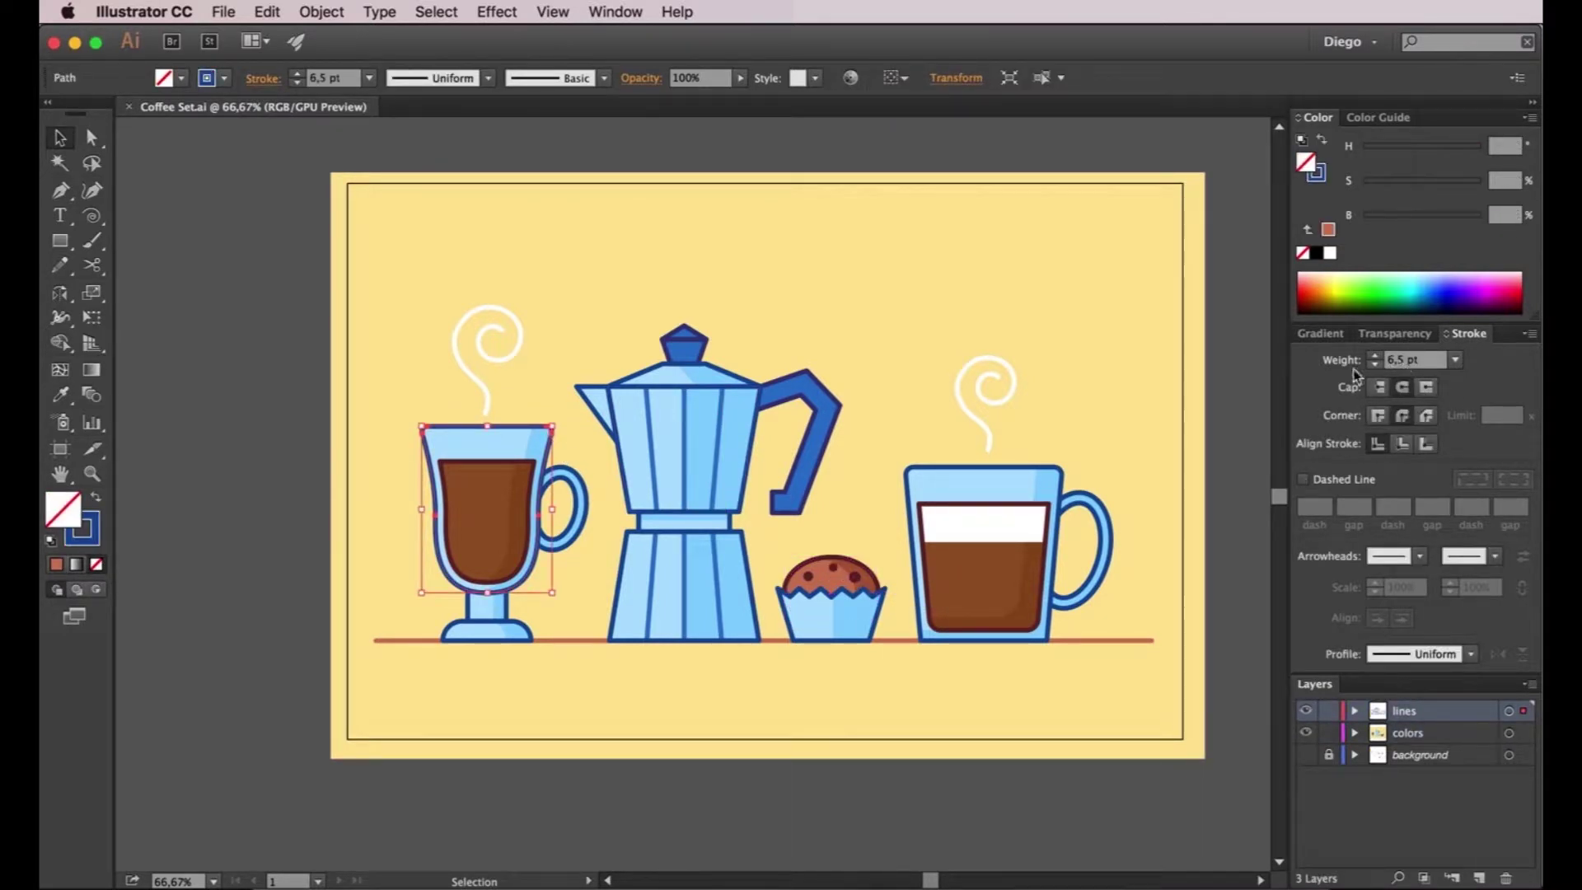
pyautogui.click(1230, 367)
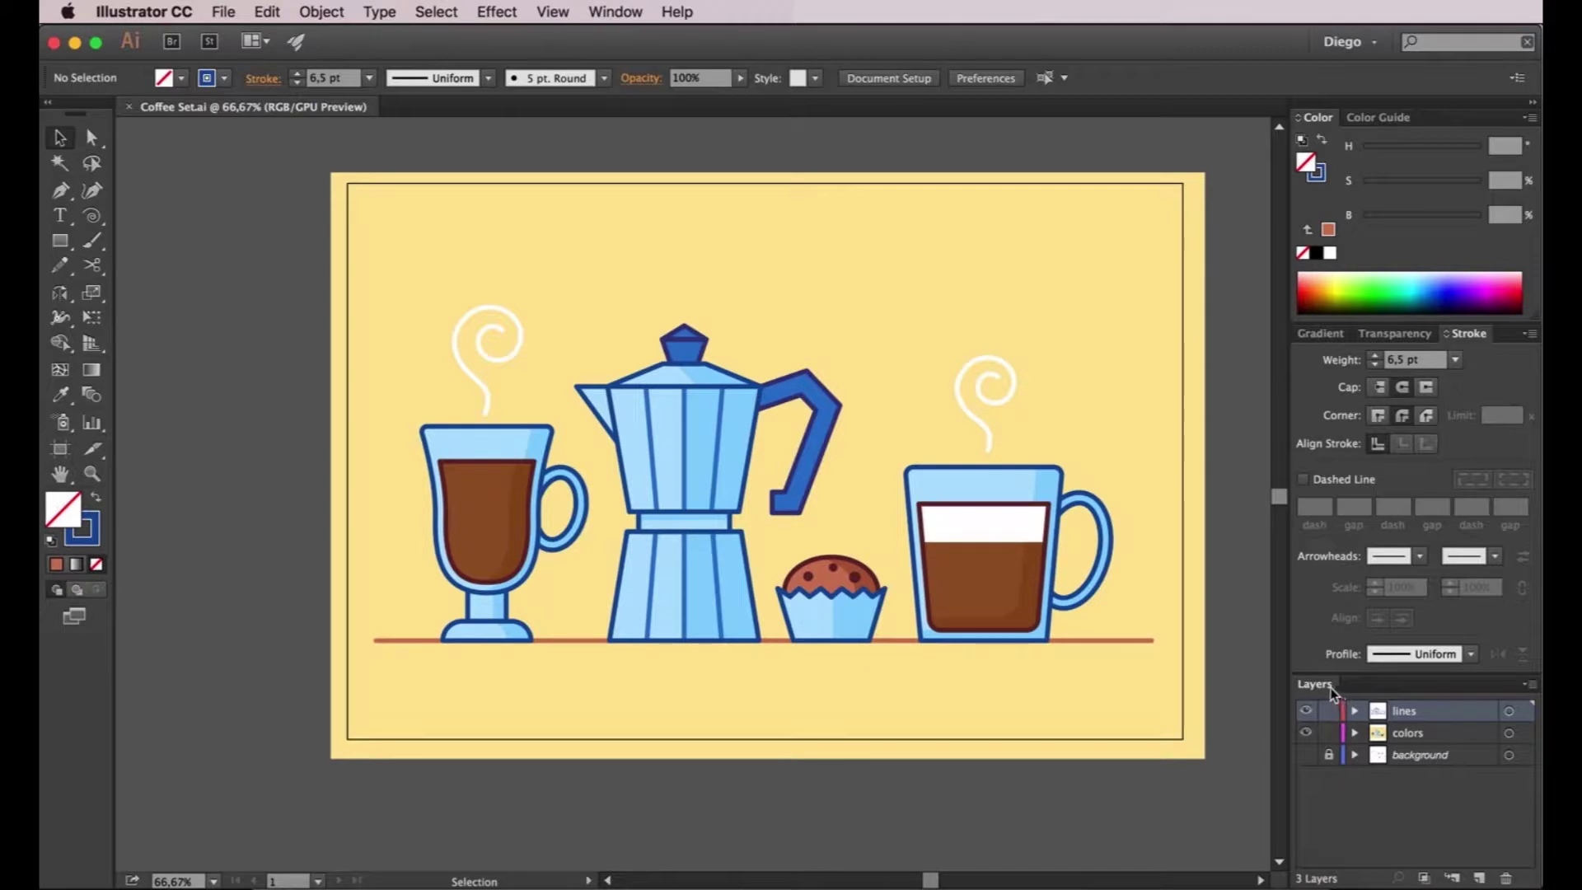
# Step: Float the Layers panel and delete the background layer
pyautogui.moveTo(1330, 692); pyautogui.dragTo(214, 191)
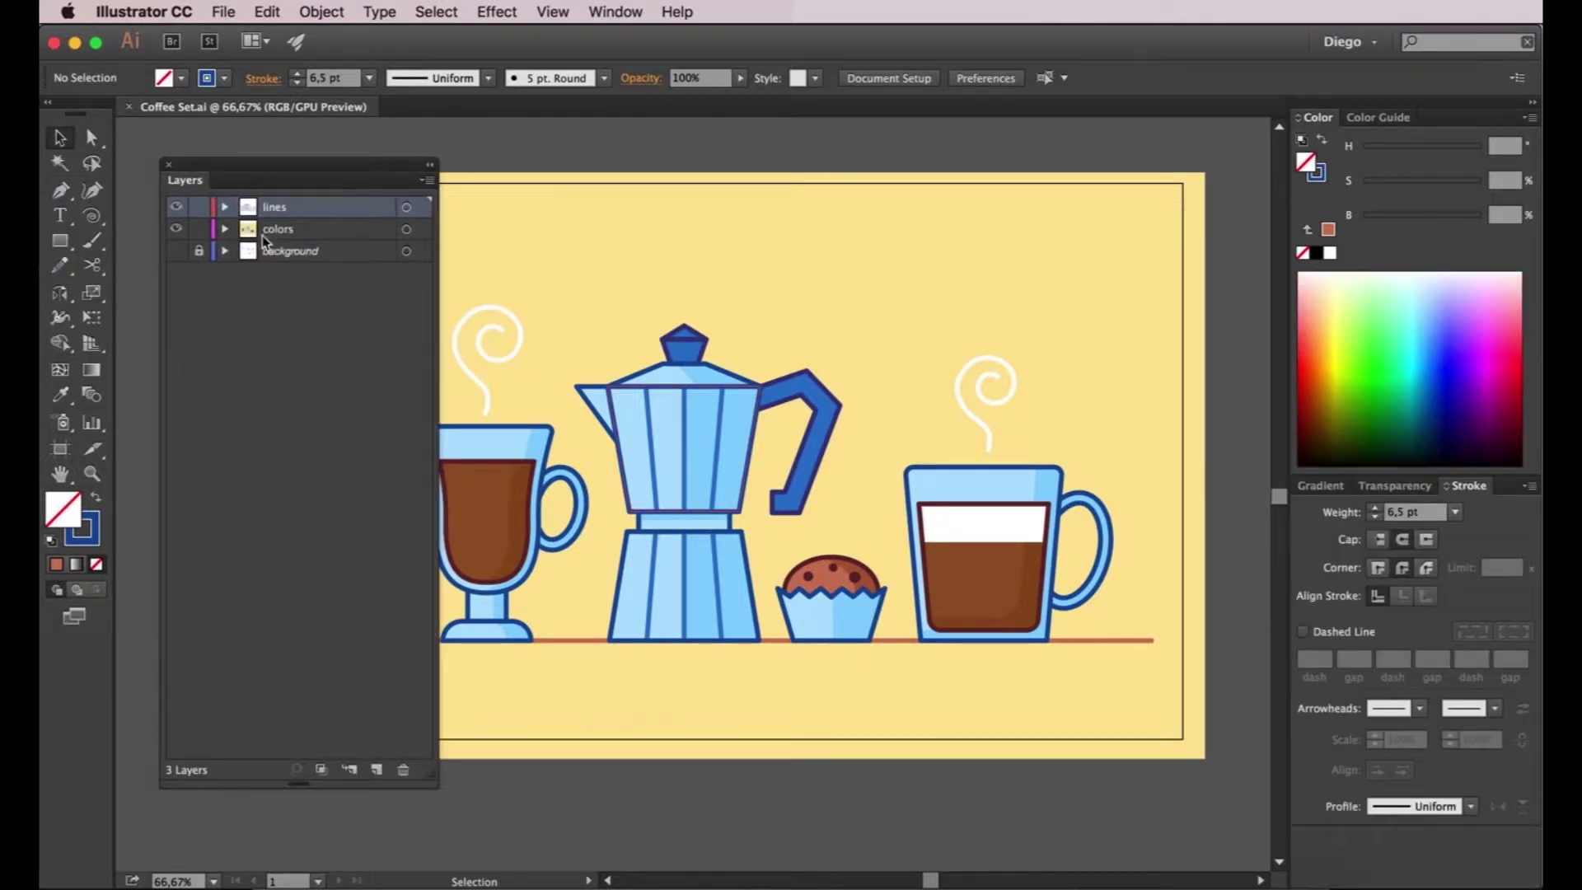
pyautogui.click(250, 254)
pyautogui.click(183, 251)
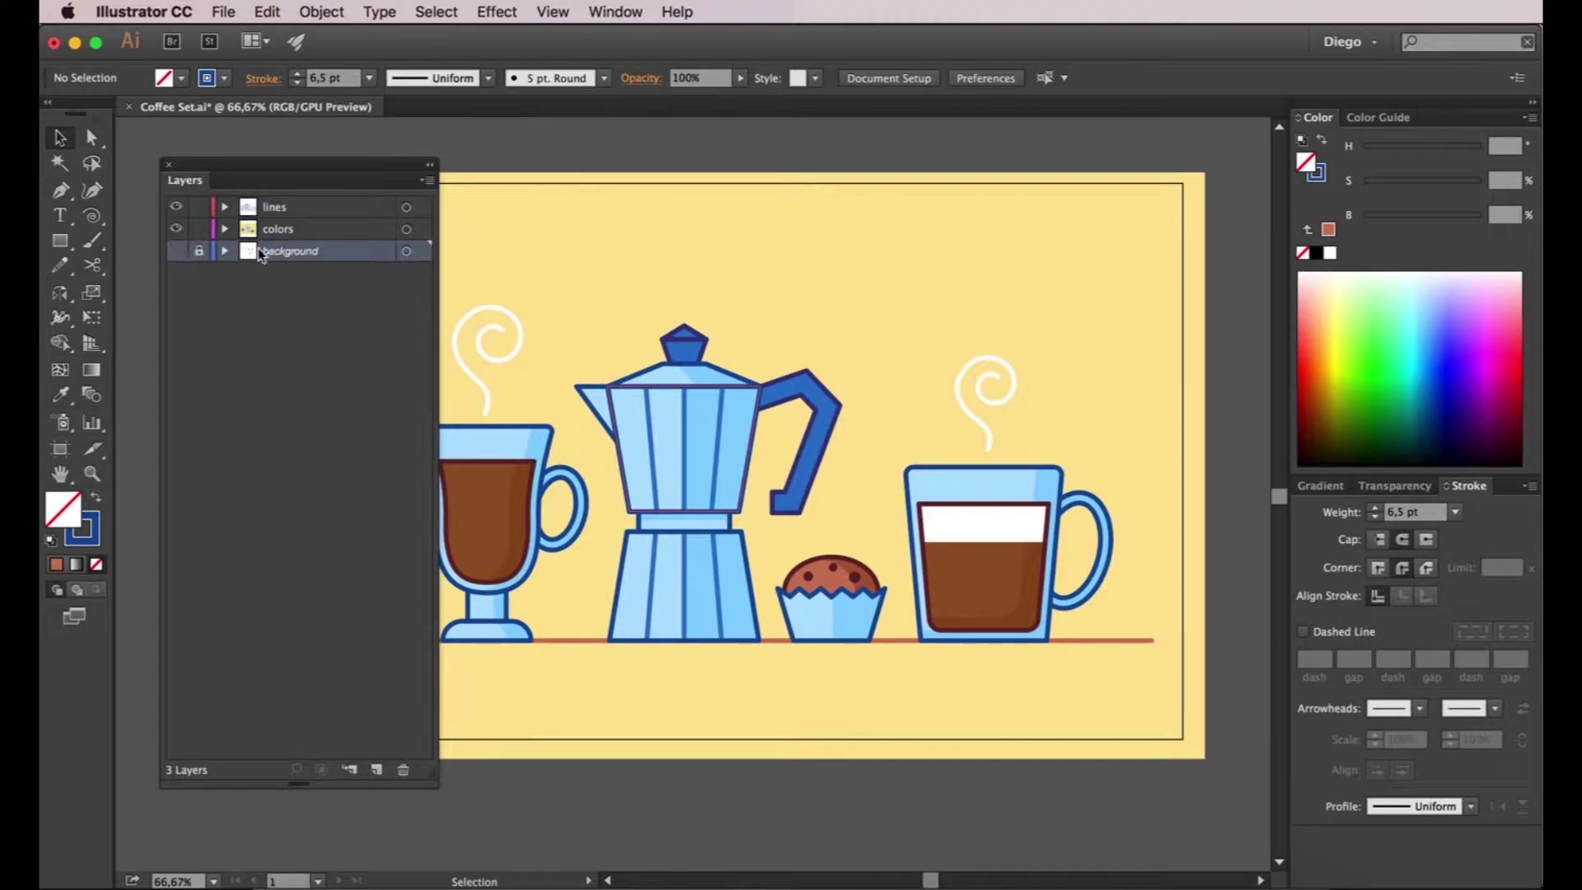
pyautogui.click(403, 769)
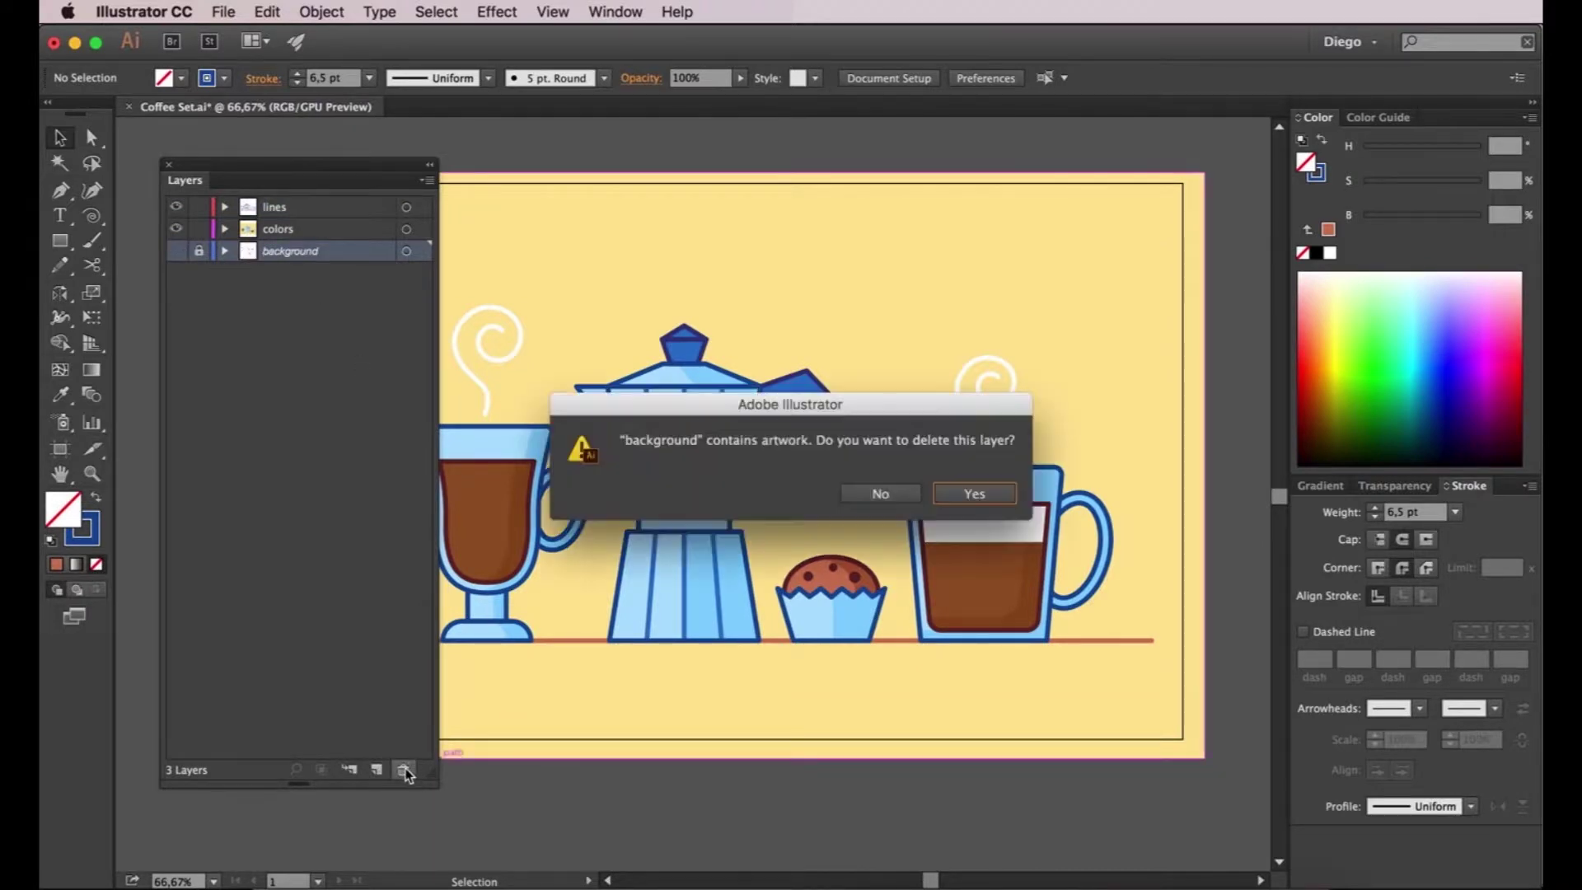
pyautogui.click(969, 497)
# Step: Reposition the panel, zoom out to 50% and select the yellow background rectangle
pyautogui.moveTo(325, 164); pyautogui.dragTo(282, 162)
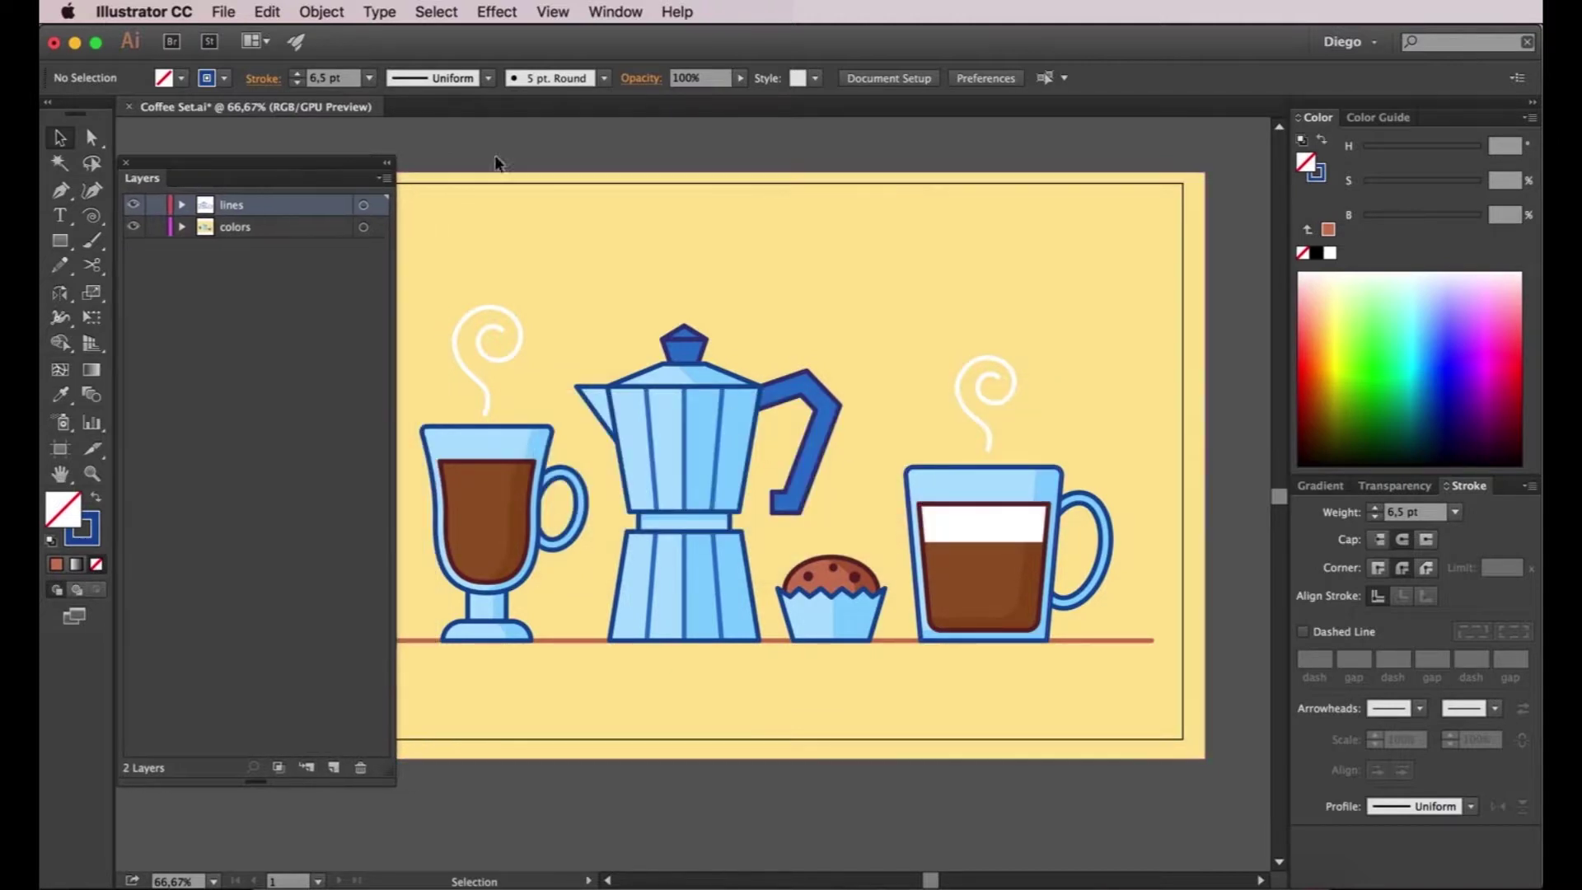
pyautogui.moveTo(529, 275); pyautogui.dragTo(596, 254)
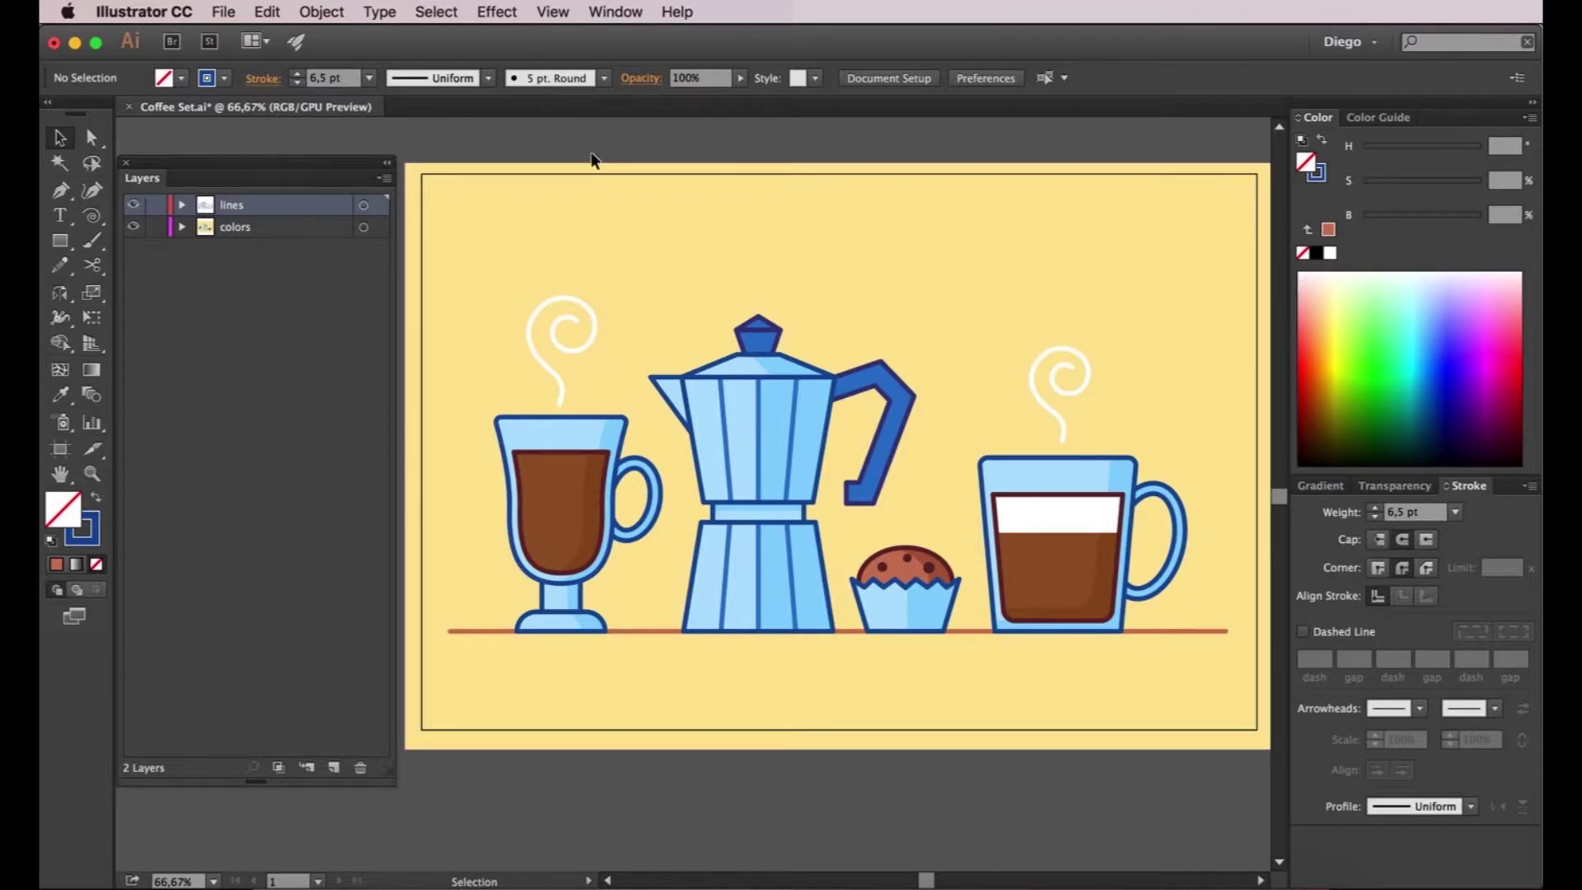
pyautogui.scroll(-1, 468, 300)
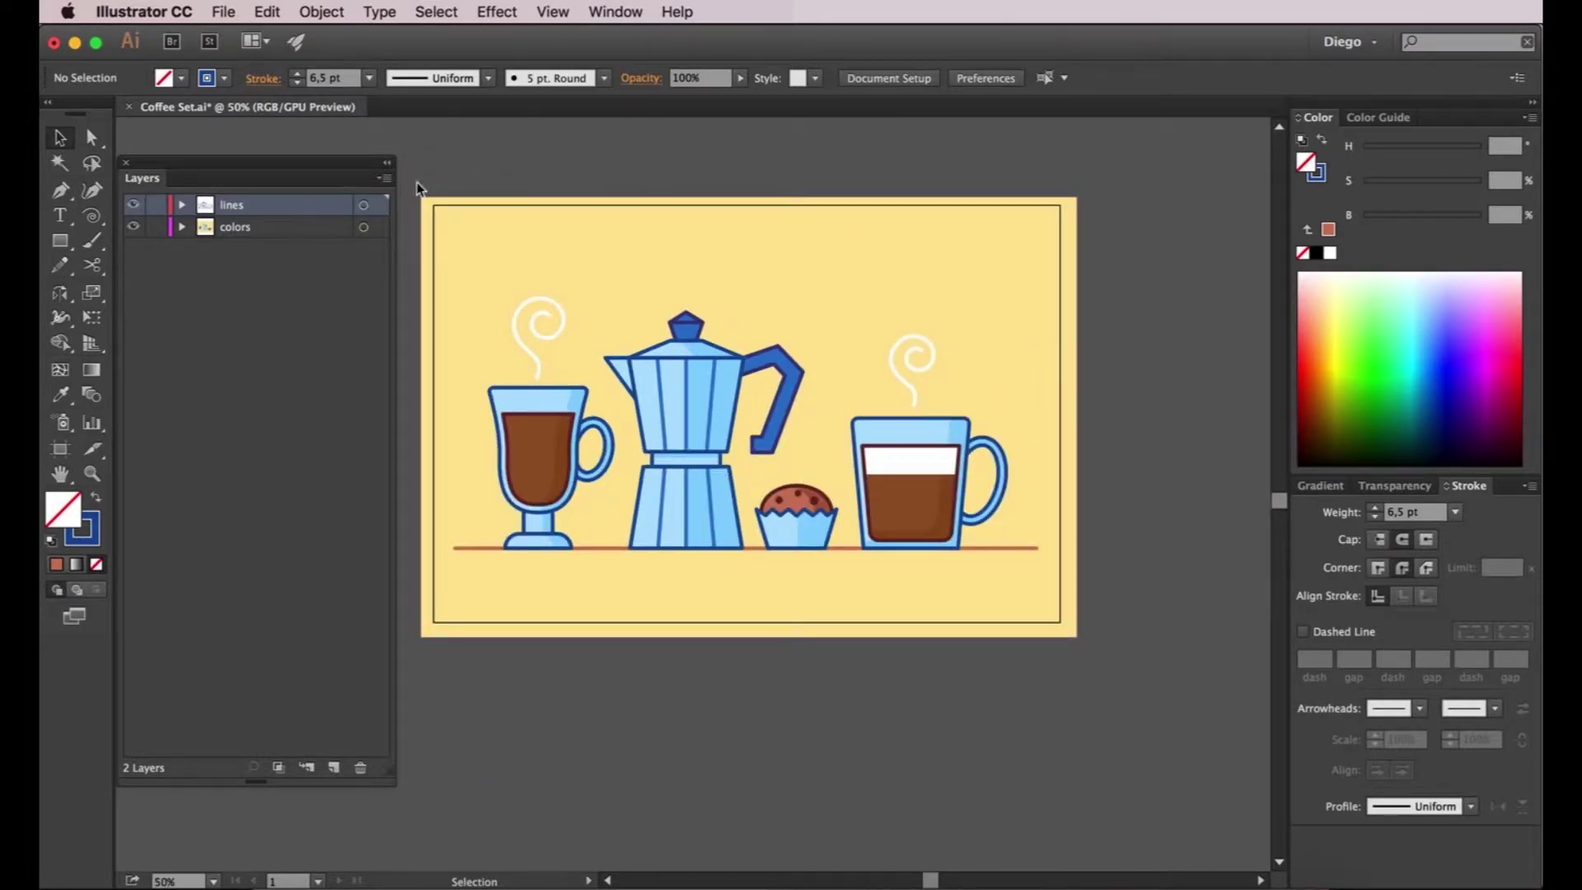
pyautogui.click(428, 276)
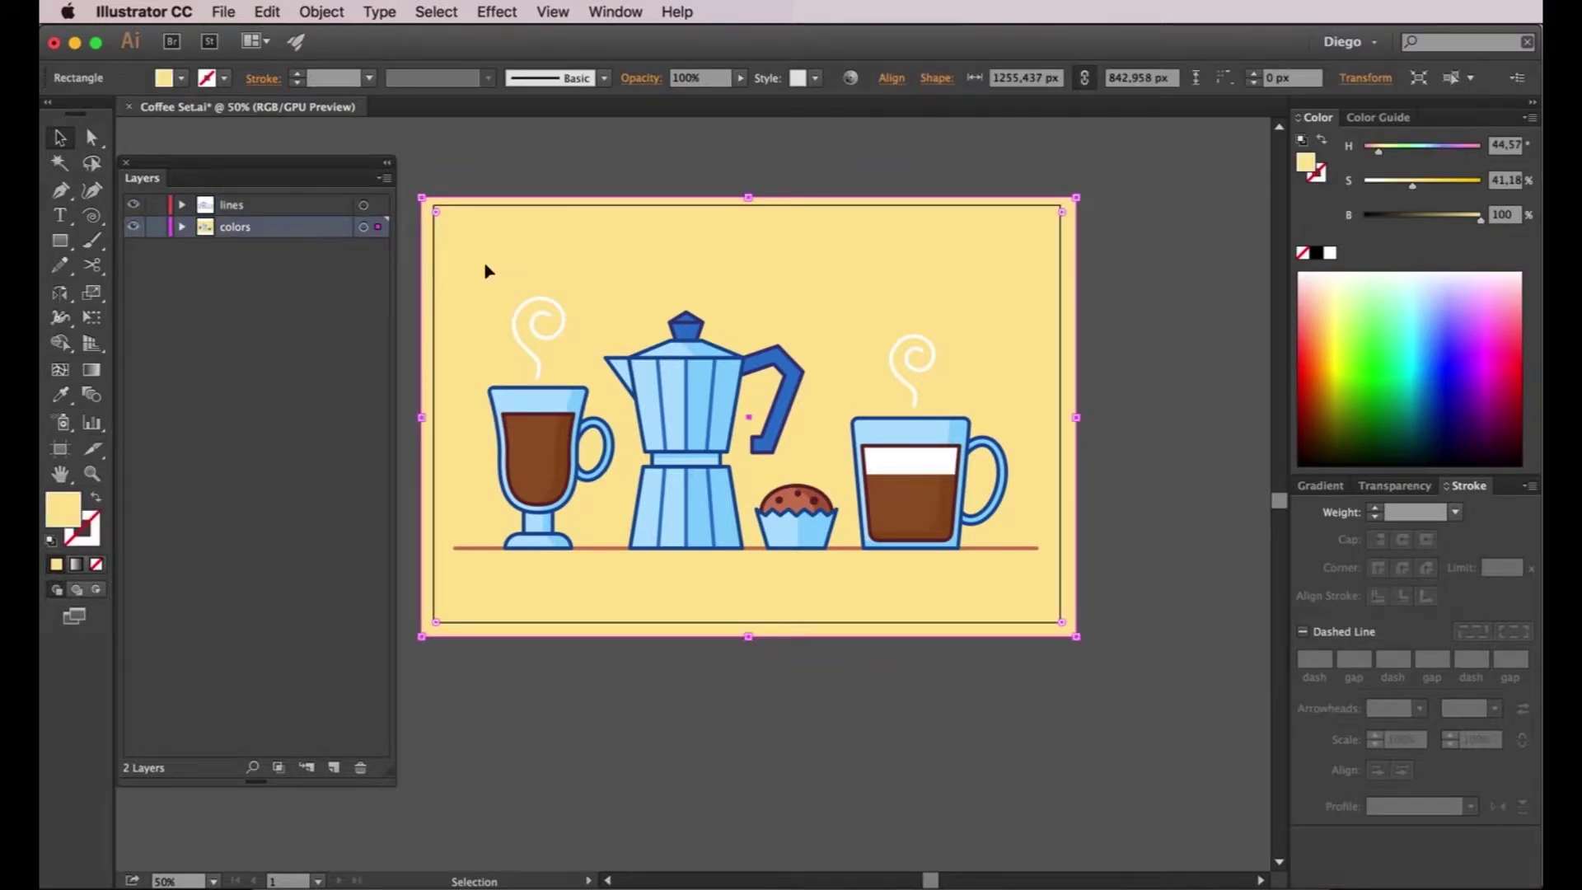
# Step: Move the yellow rectangle onto a new locked 'background' layer placed below colors
pyautogui.click(333, 767)
pyautogui.doubleClick(239, 227)
pyautogui.write('background')
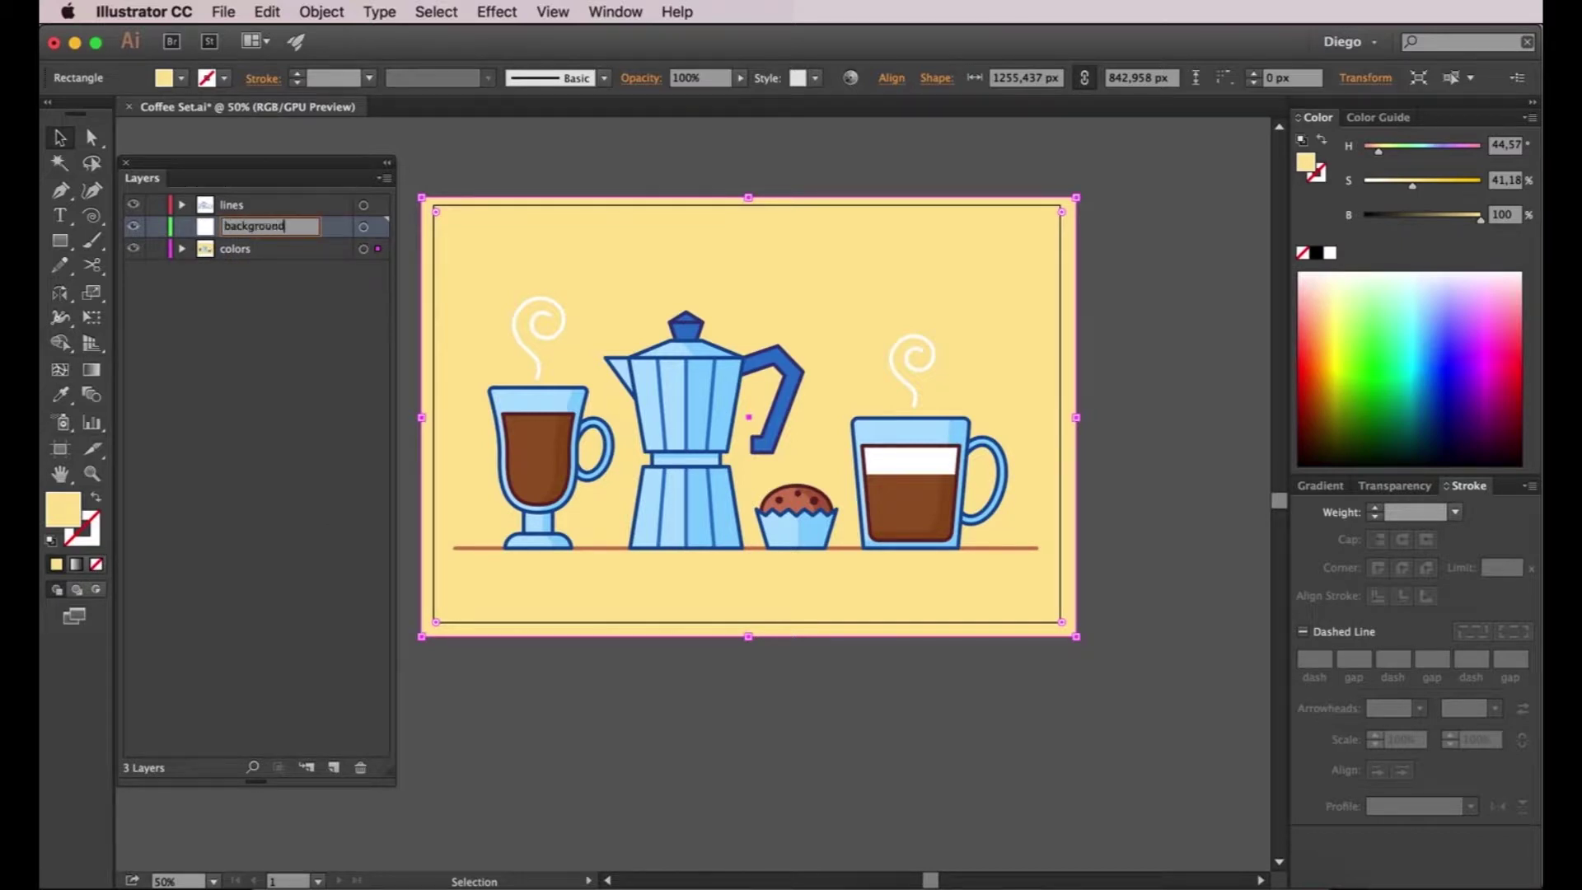
pyautogui.press('Return')
pyautogui.moveTo(377, 248); pyautogui.dragTo(379, 226)
pyautogui.moveTo(208, 246); pyautogui.dragTo(206, 235)
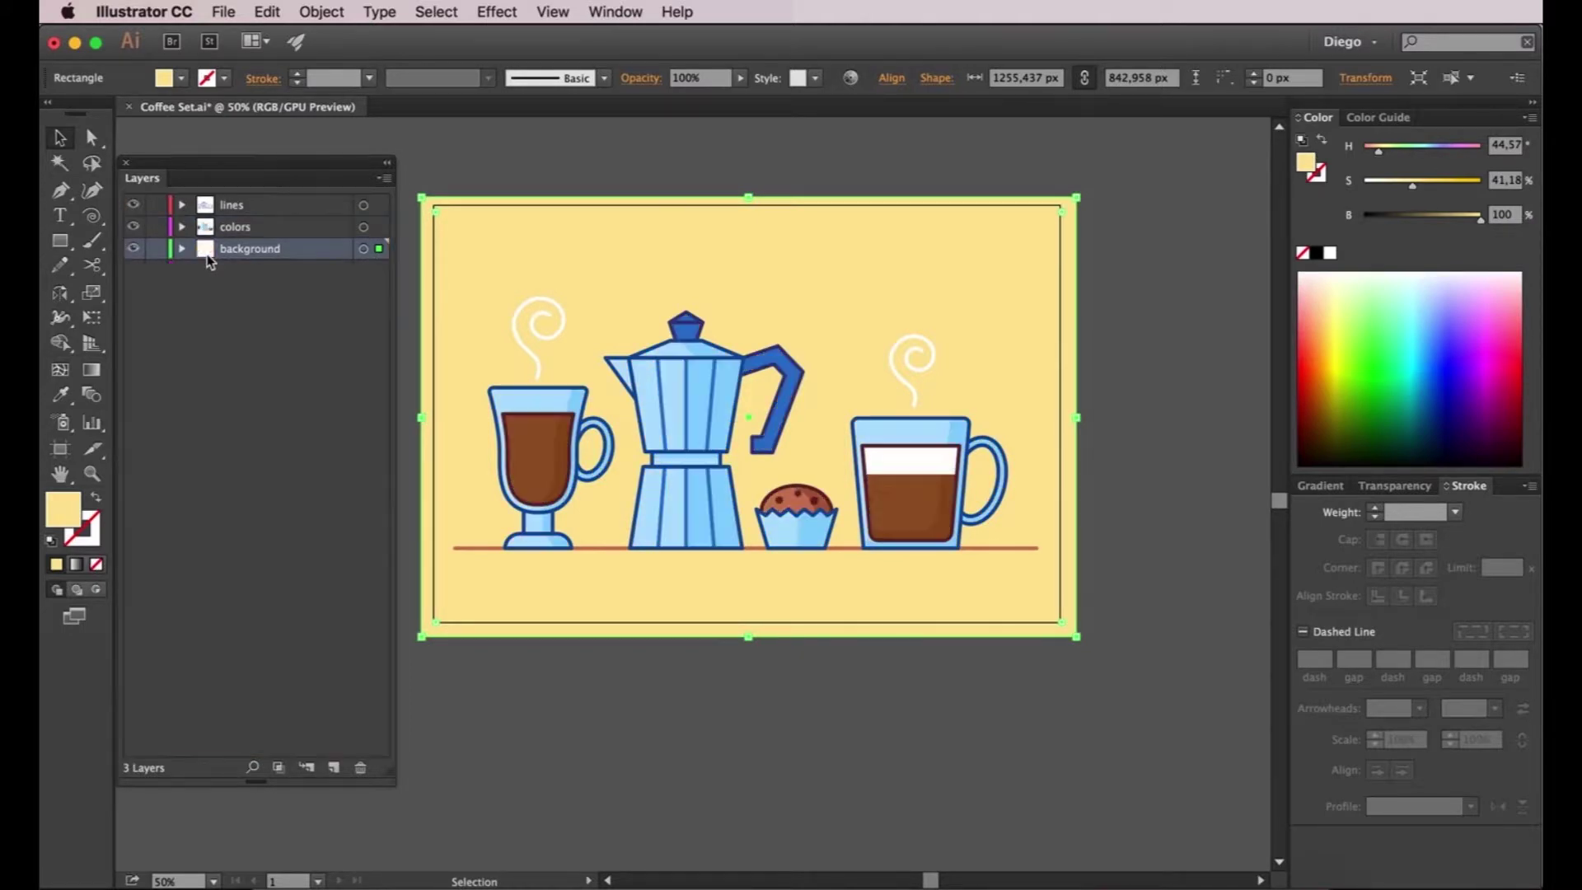
pyautogui.click(156, 249)
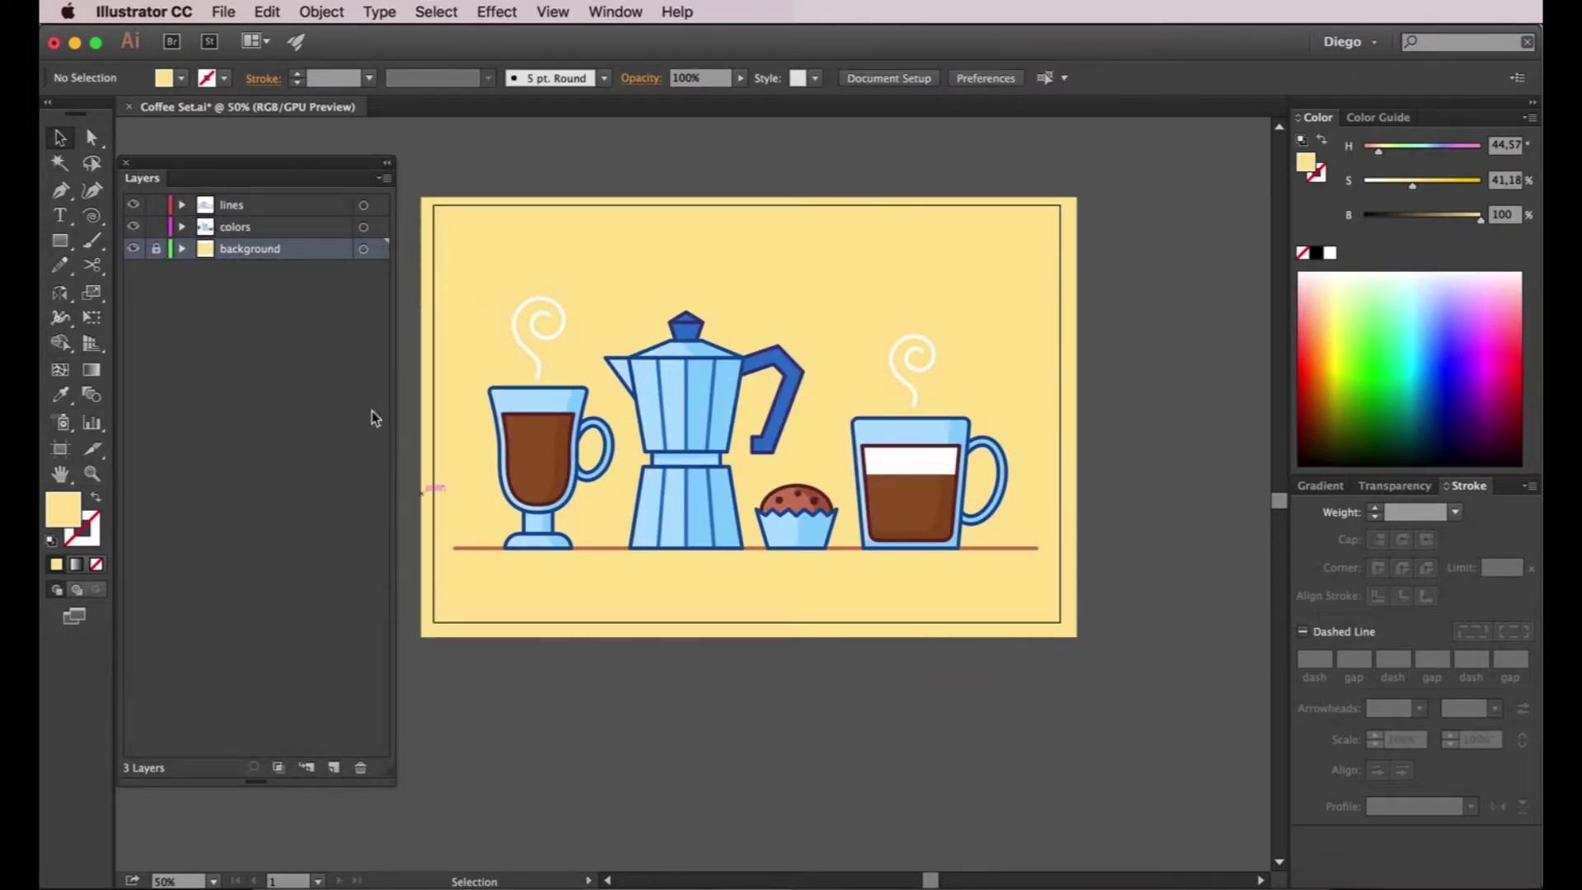
# Step: Move the orange baseline onto a new locked 'bottom line' layer
pyautogui.click(319, 774)
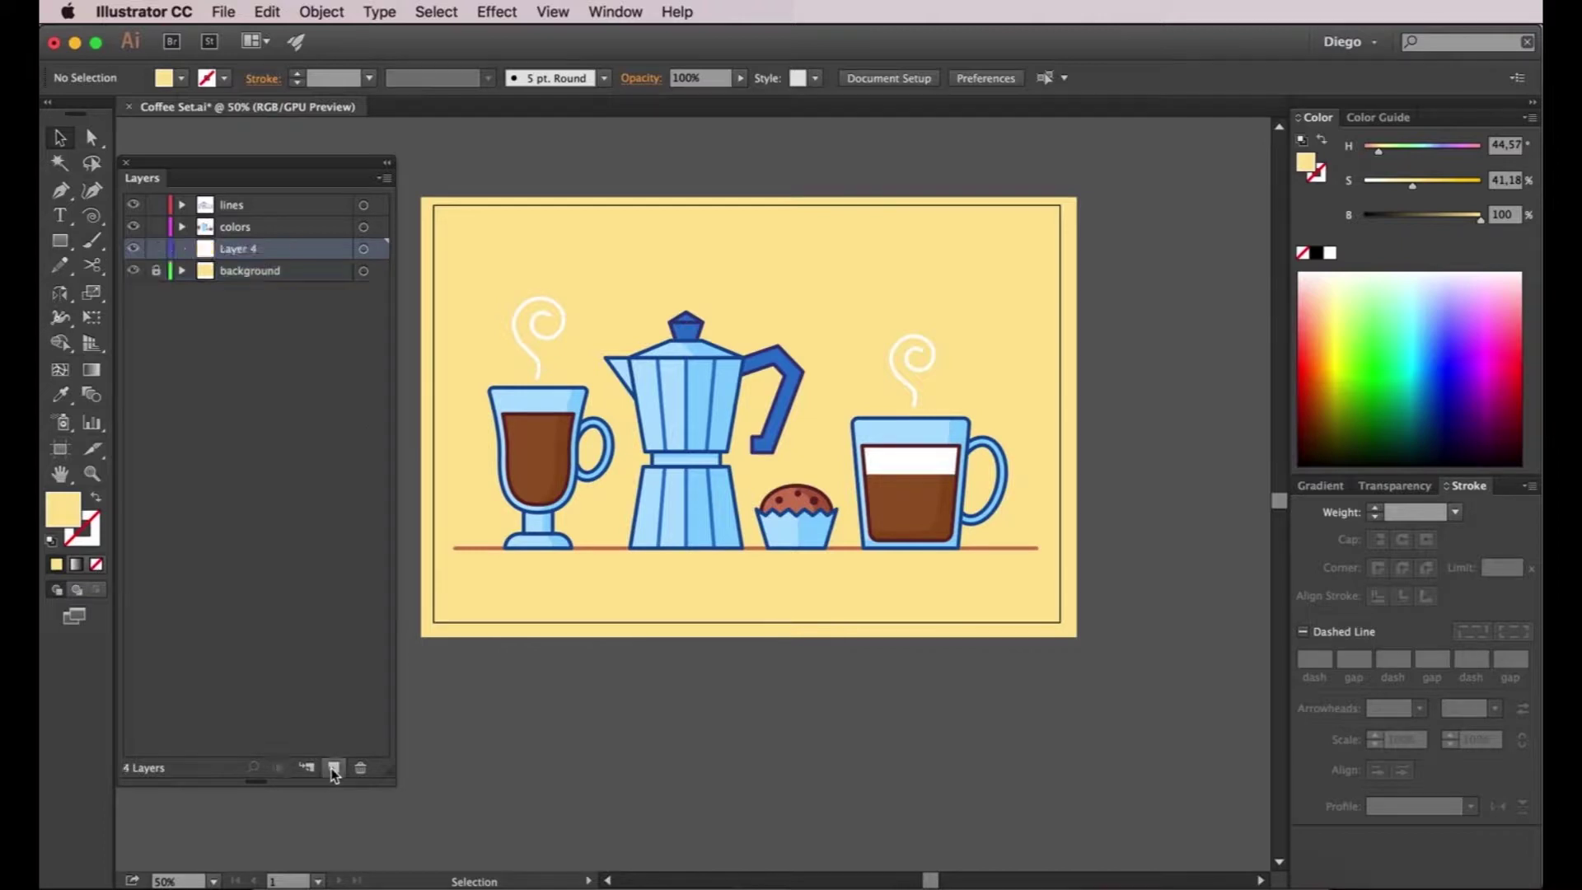
pyautogui.doubleClick(238, 250)
pyautogui.write('bottom')
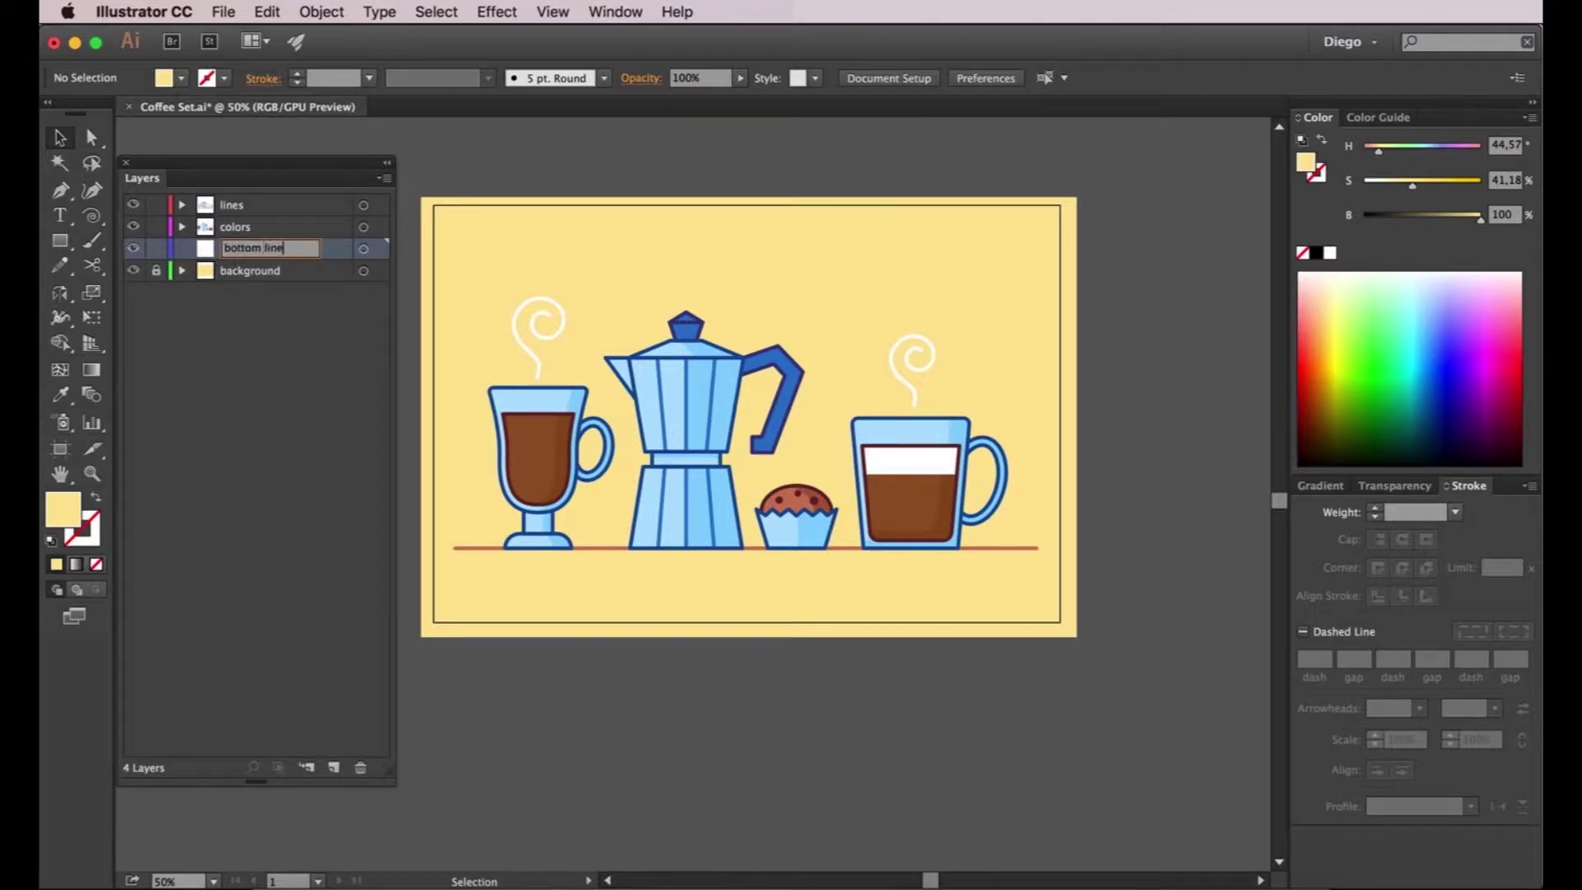
pyautogui.press('Return')
pyautogui.click(458, 548)
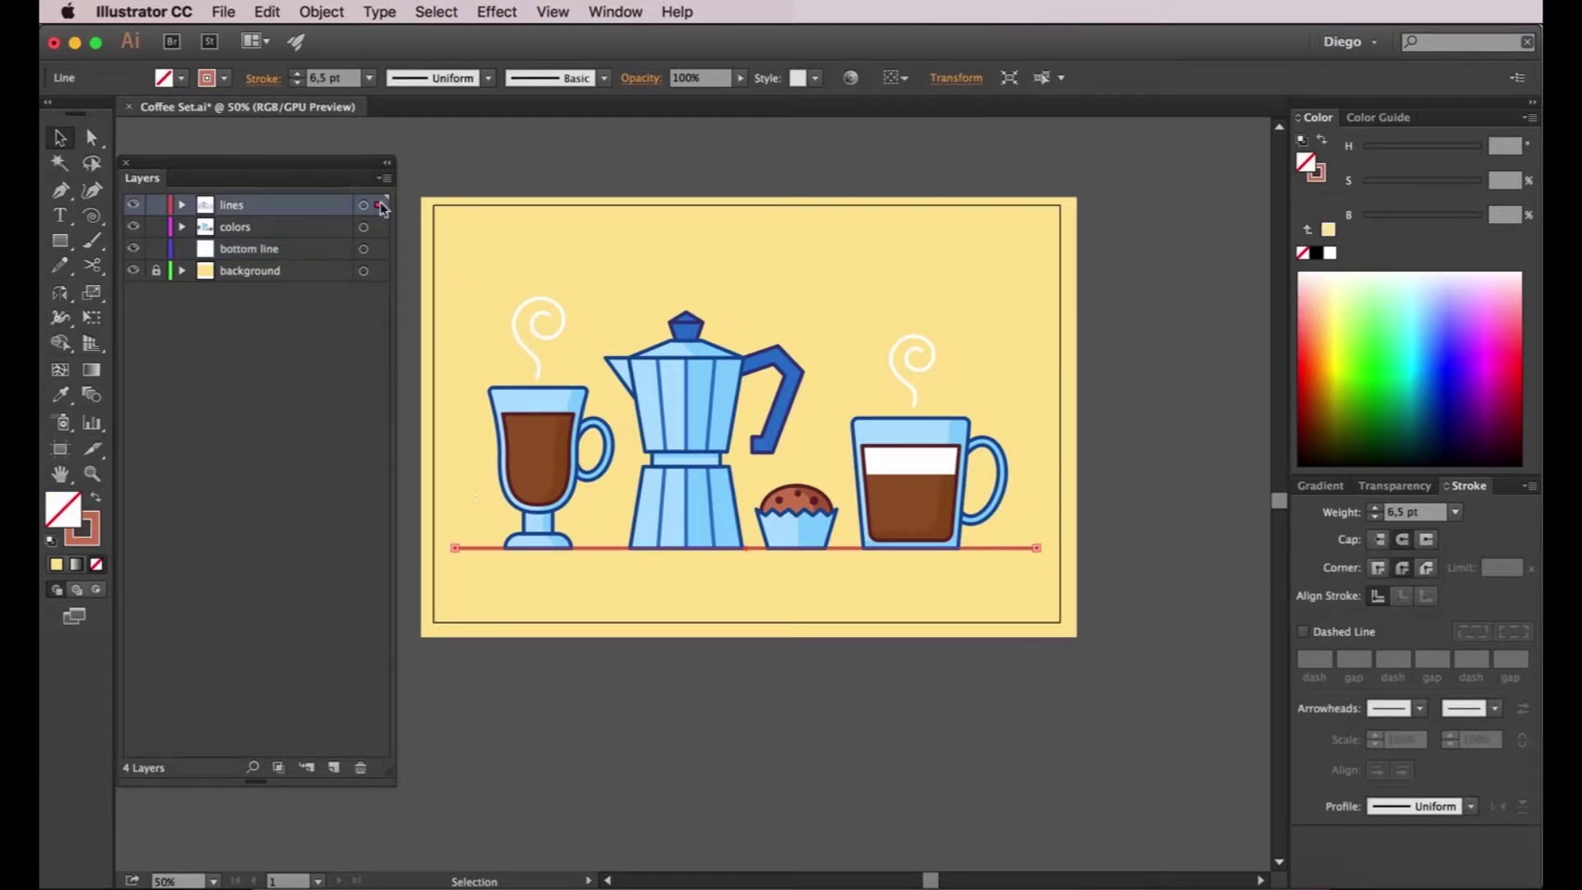
pyautogui.moveTo(377, 204); pyautogui.dragTo(383, 252)
pyautogui.click(155, 248)
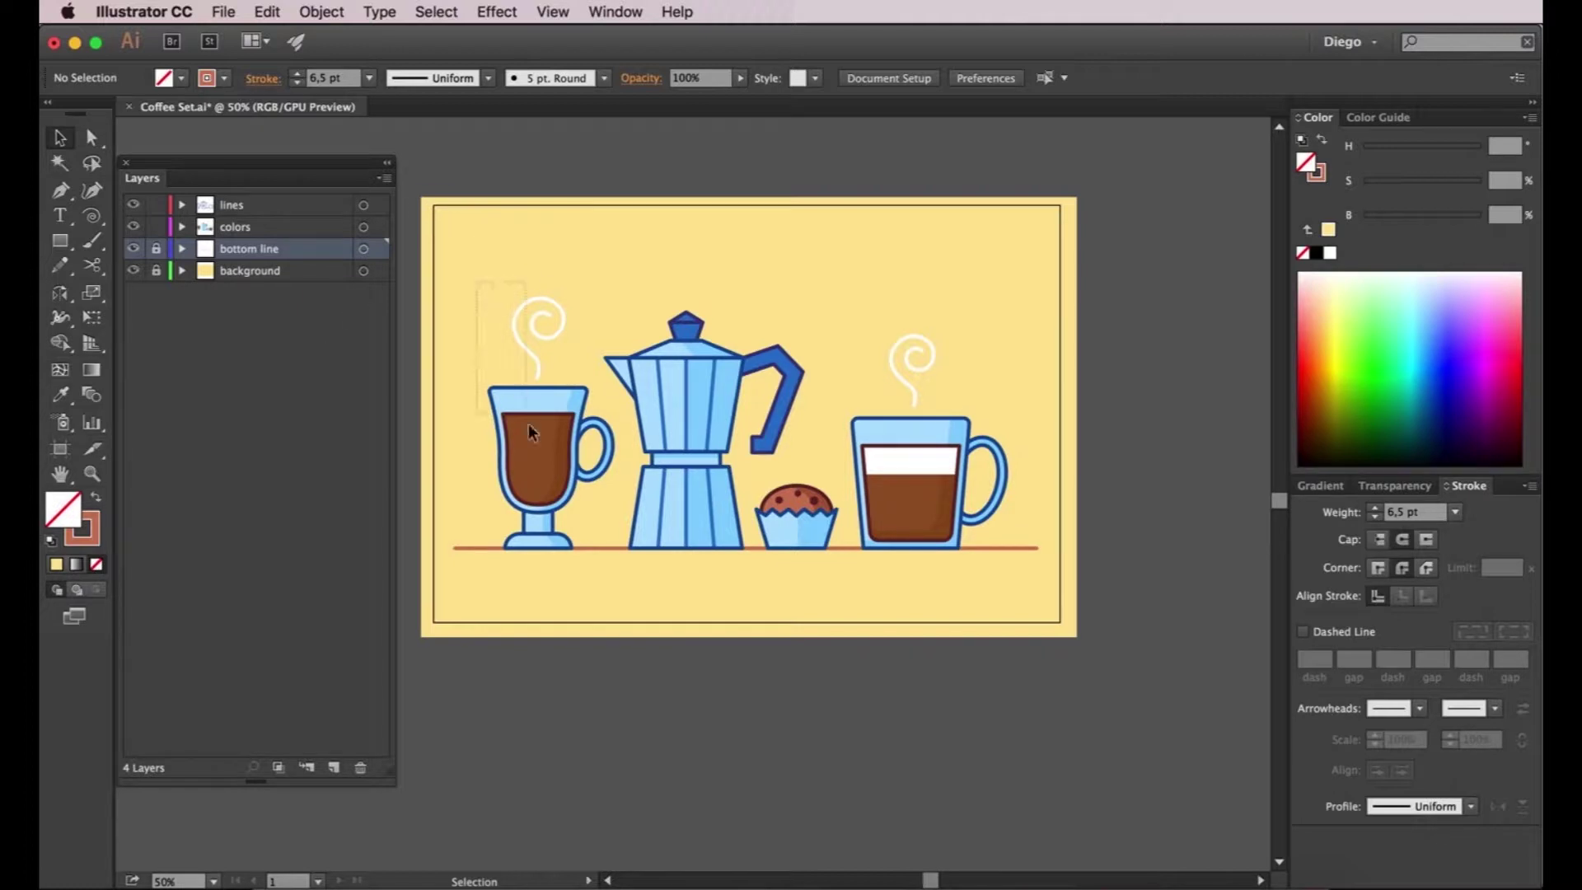
# Step: Group the tall glass mug with its steam and move it onto a new 'tall mug' layer
pyautogui.moveTo(481, 291); pyautogui.dragTo(591, 552)
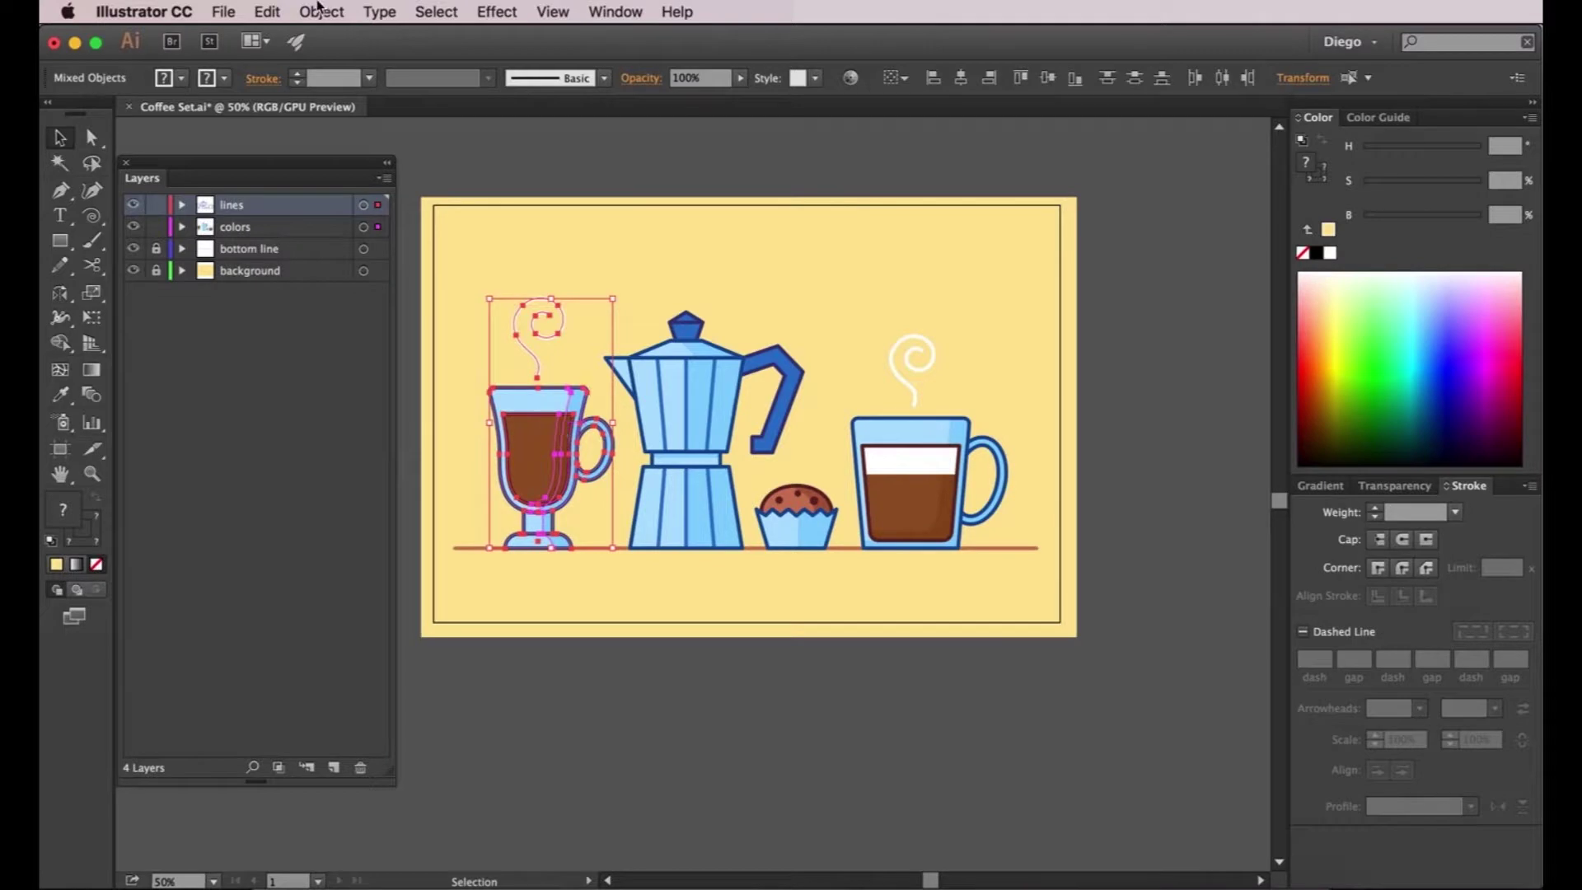
pyautogui.click(319, 10)
pyautogui.click(350, 88)
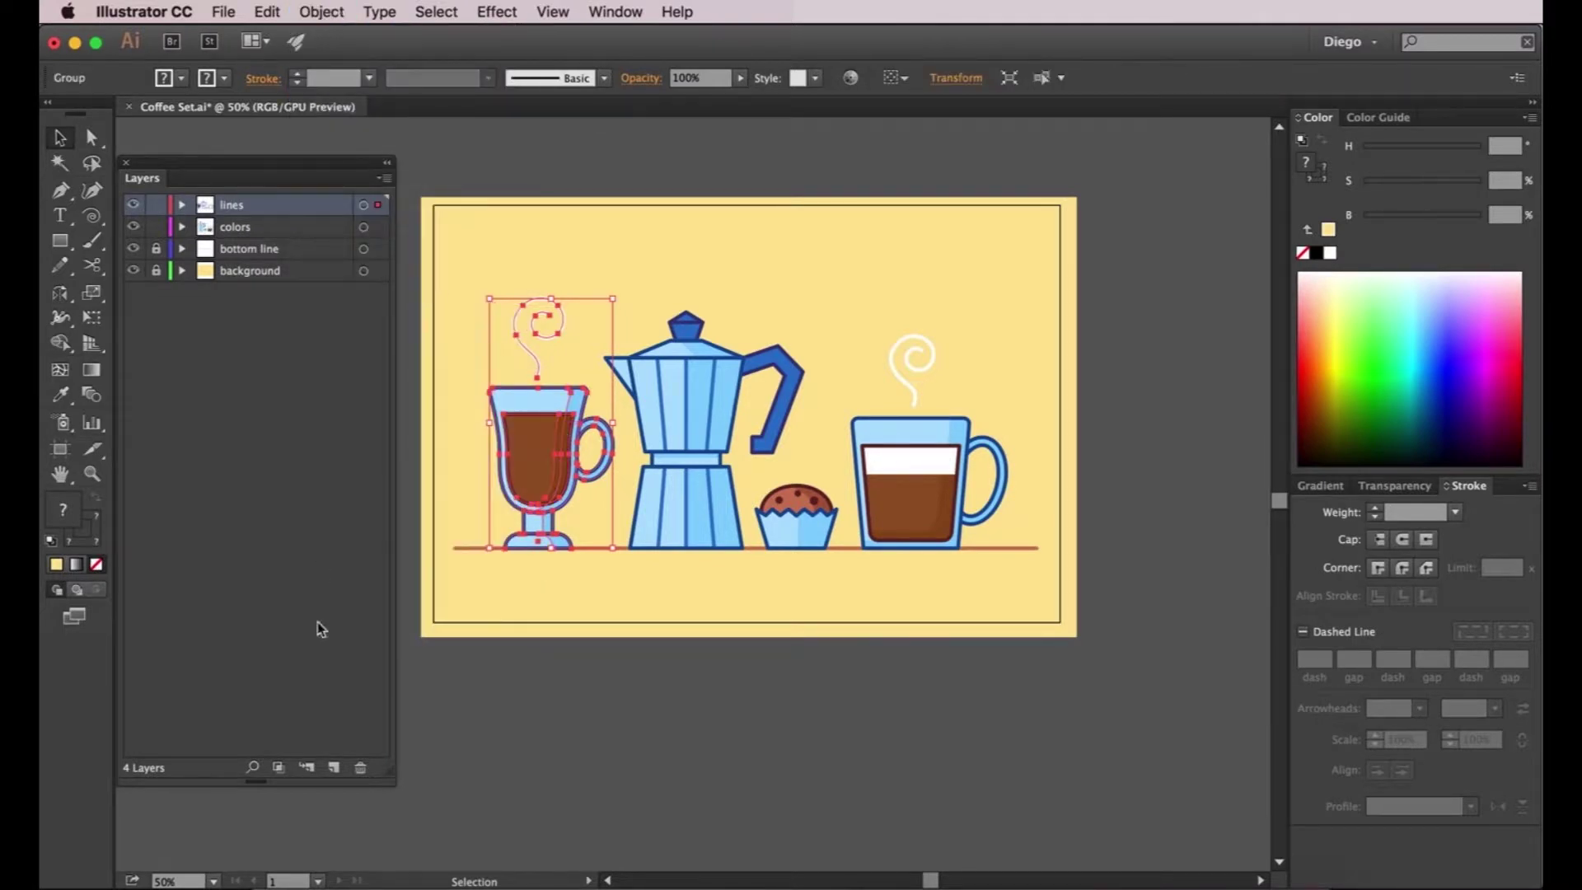
pyautogui.click(334, 767)
pyautogui.doubleClick(247, 208)
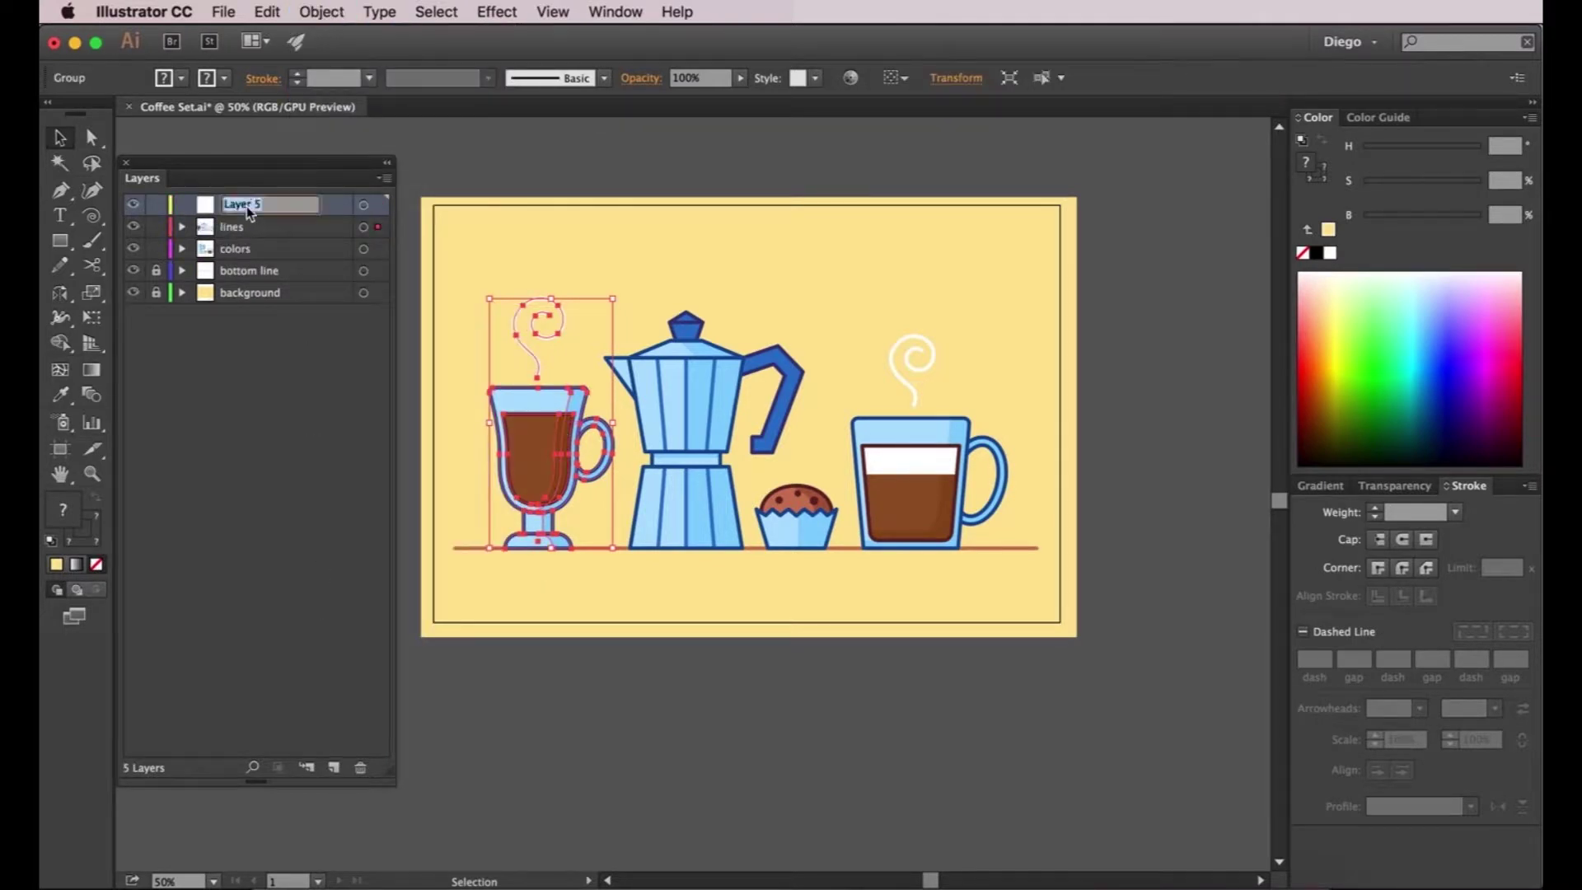
pyautogui.write('tall mug')
pyautogui.press('Return')
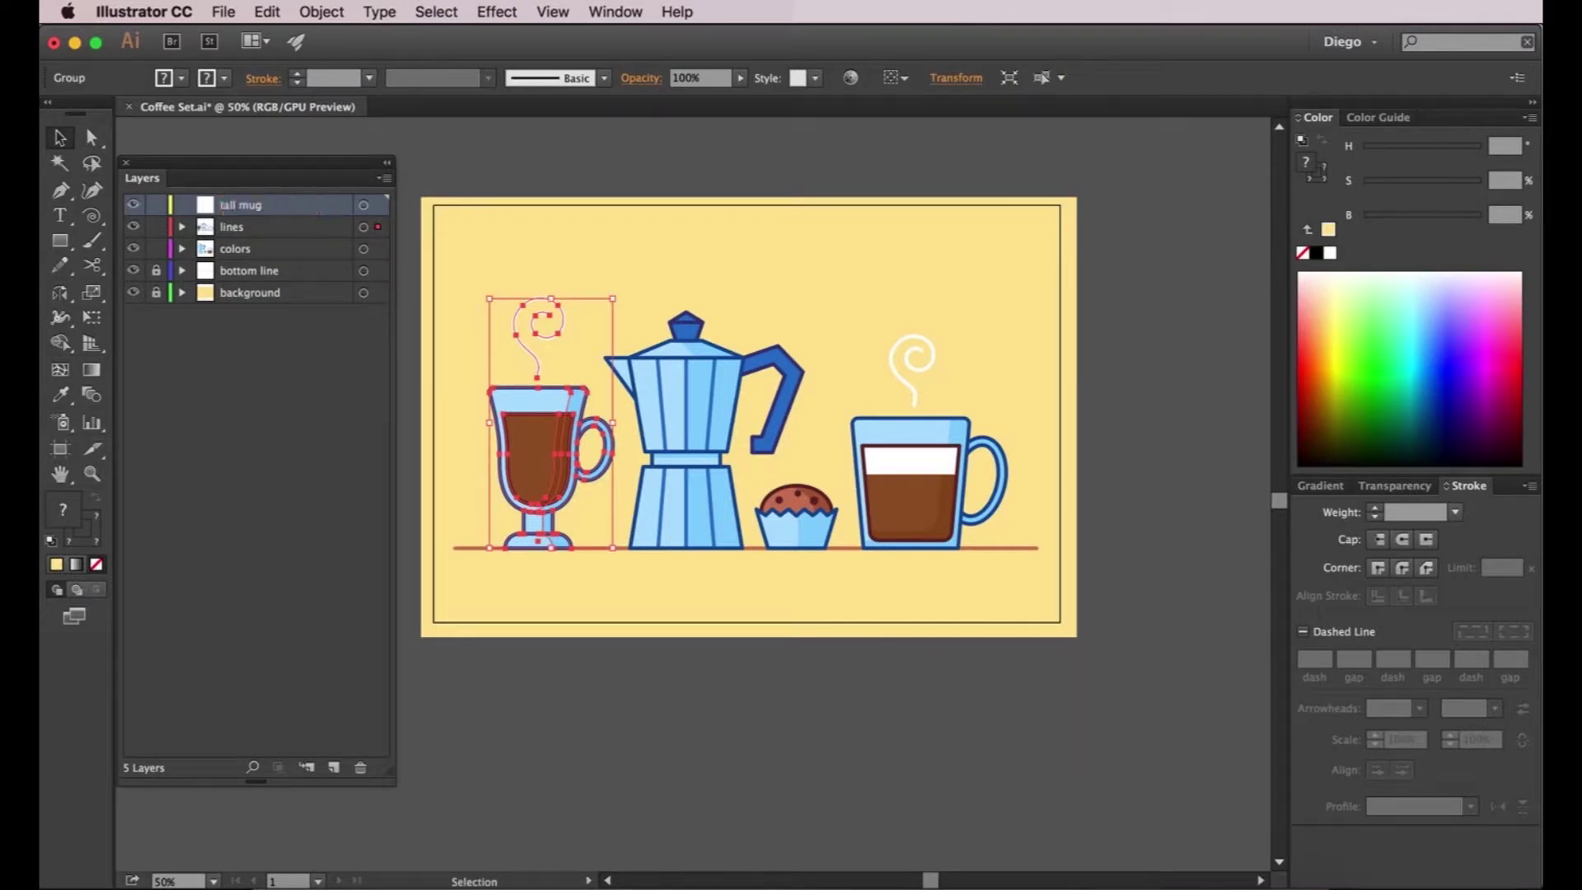
pyautogui.moveTo(378, 227); pyautogui.dragTo(379, 205)
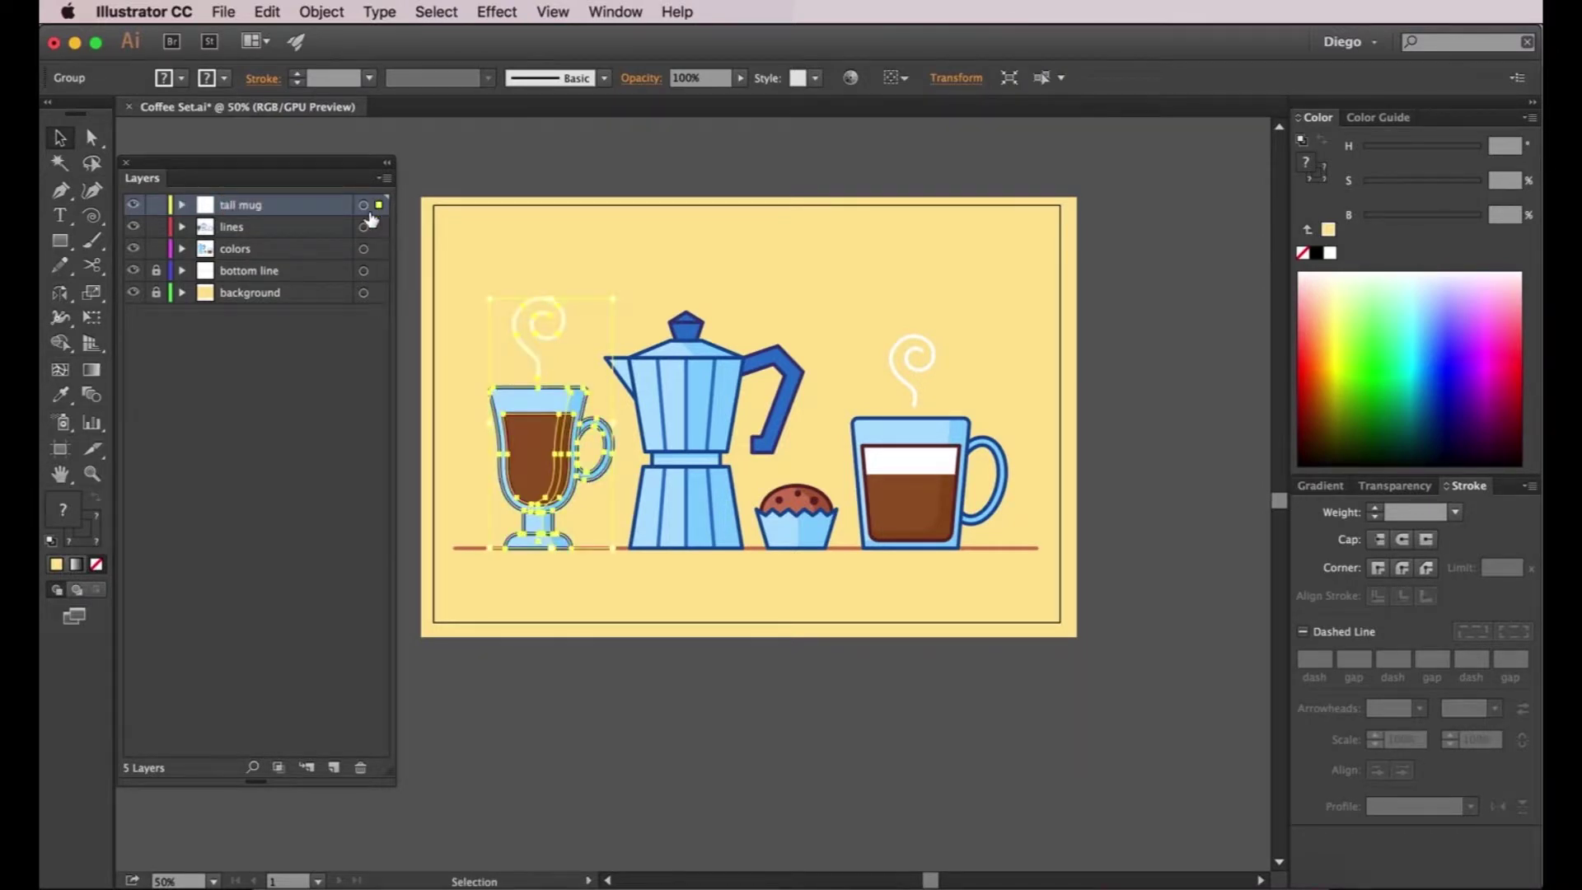
pyautogui.click(248, 226)
# Step: Group the moka pot pieces and move them onto a new 'coffee pot' layer
pyautogui.click(710, 271)
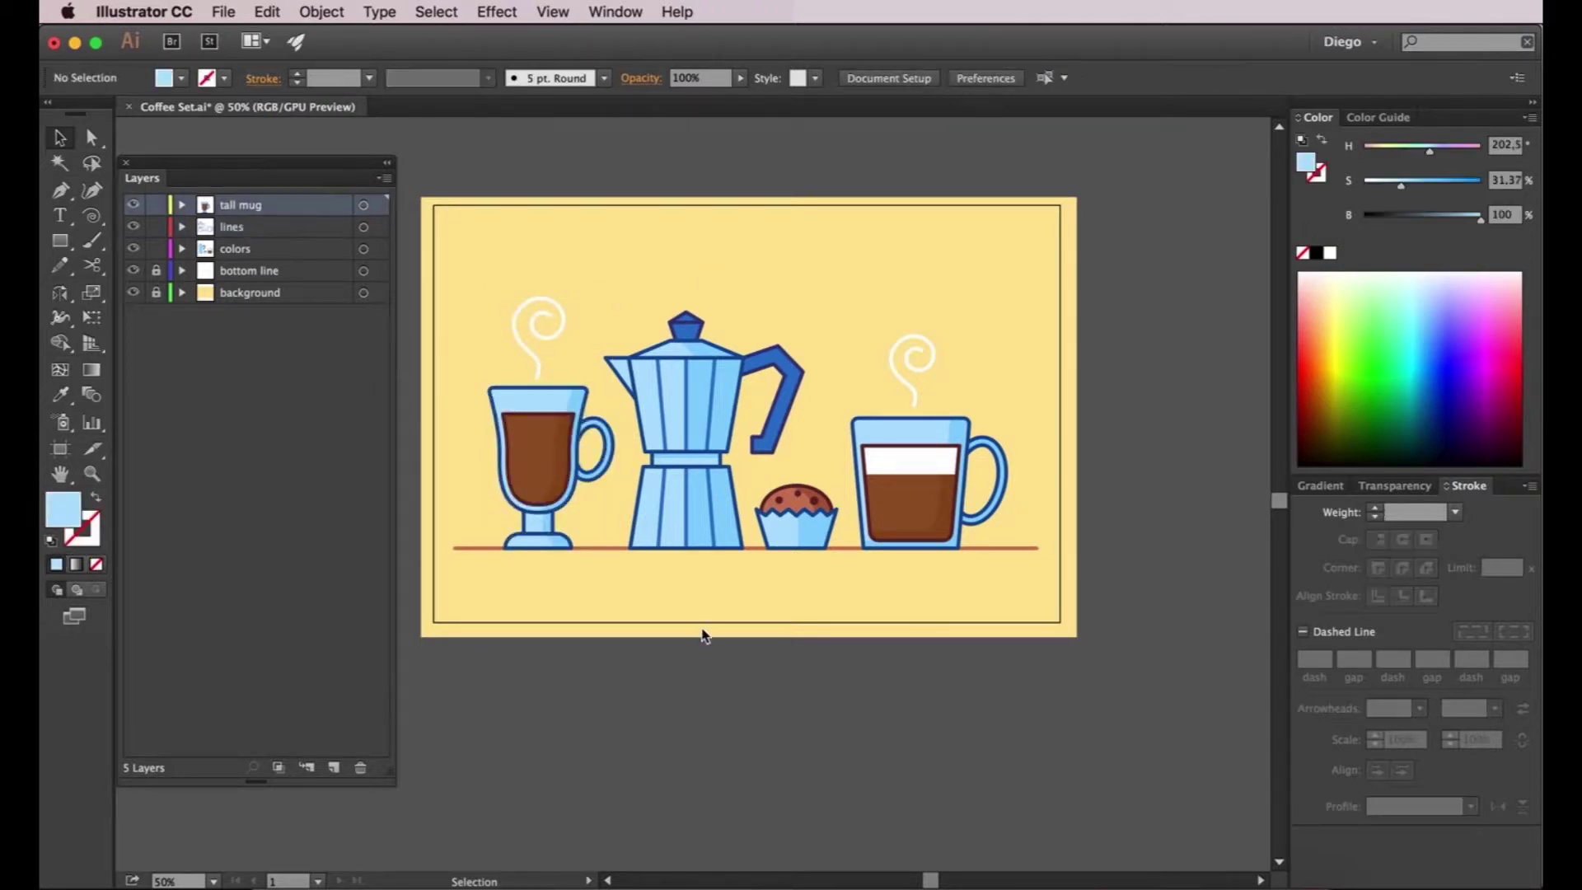
pyautogui.moveTo(610, 305); pyautogui.dragTo(751, 572)
pyautogui.keyDown('shift'); pyautogui.click(581, 451); pyautogui.keyUp('shift')
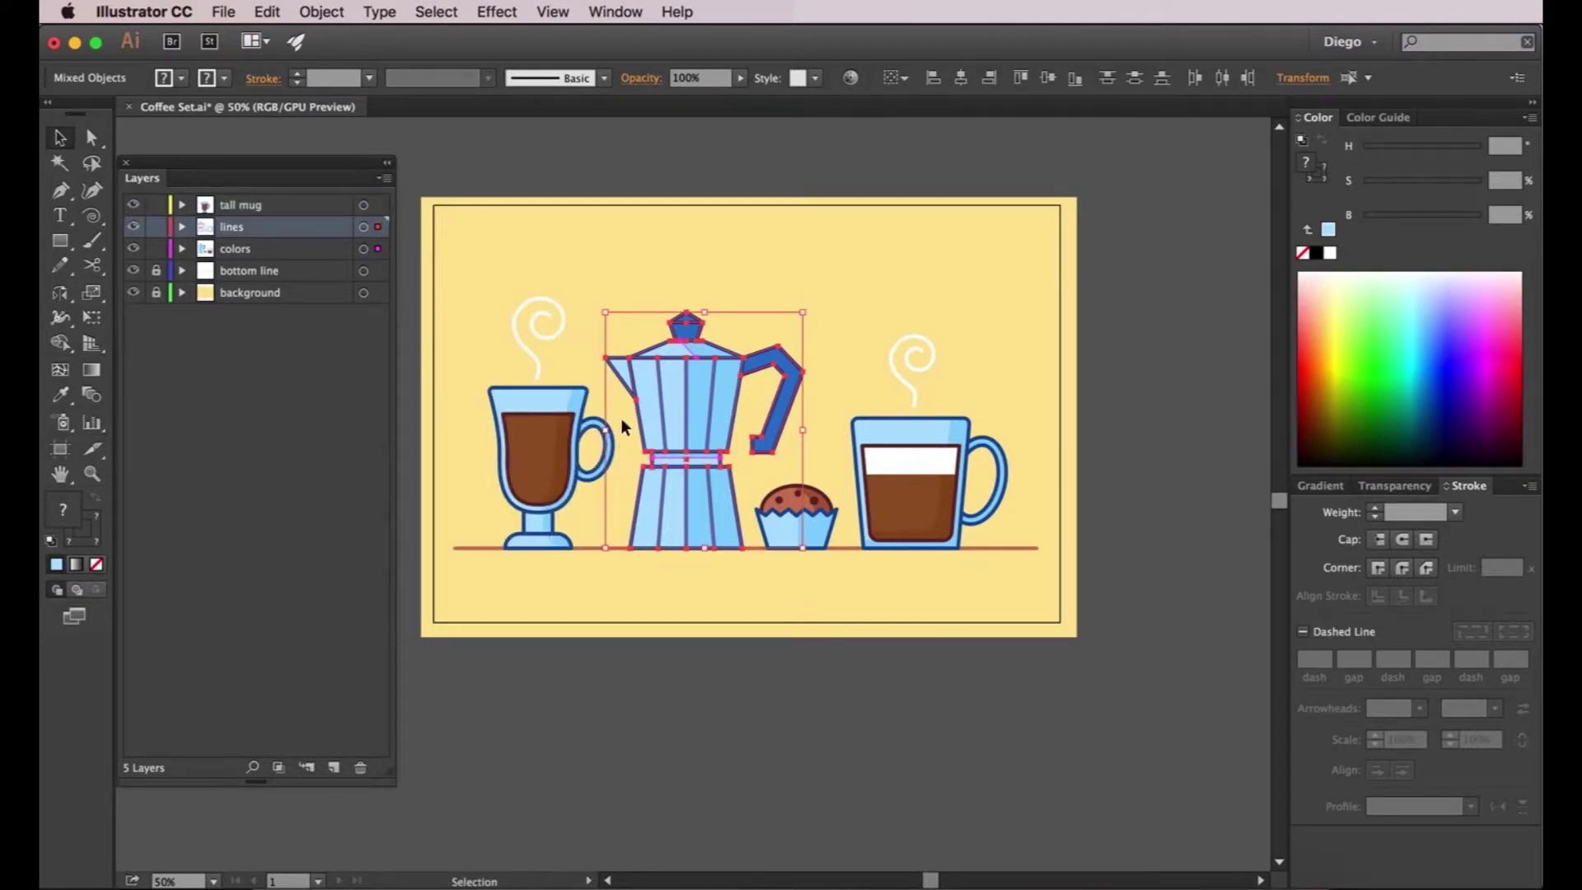
pyautogui.rightClick(703, 402)
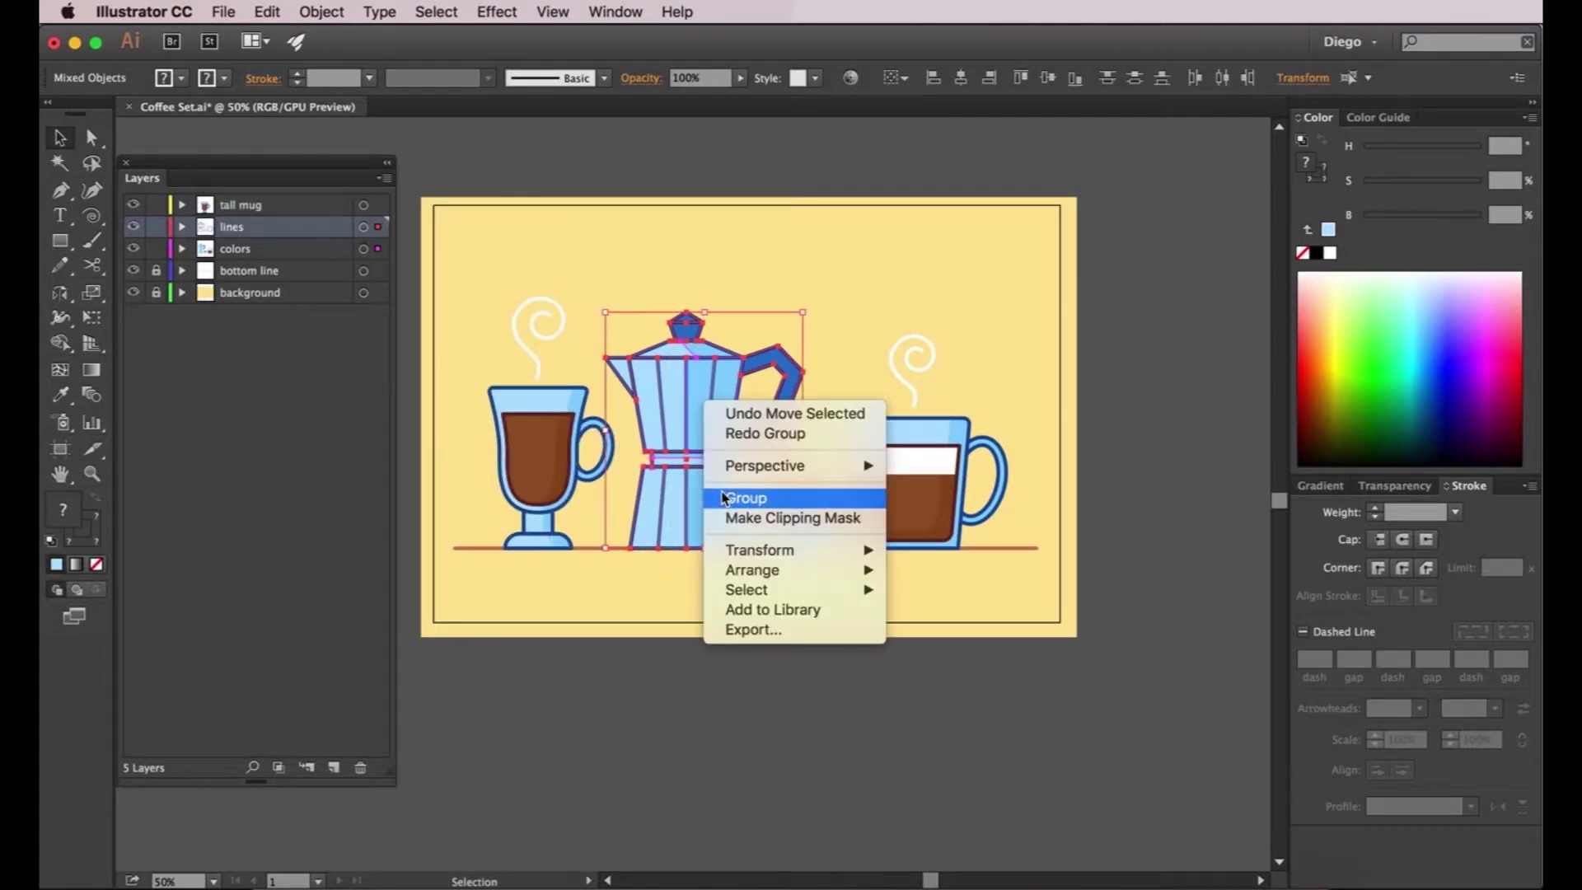
pyautogui.click(723, 497)
pyautogui.click(334, 766)
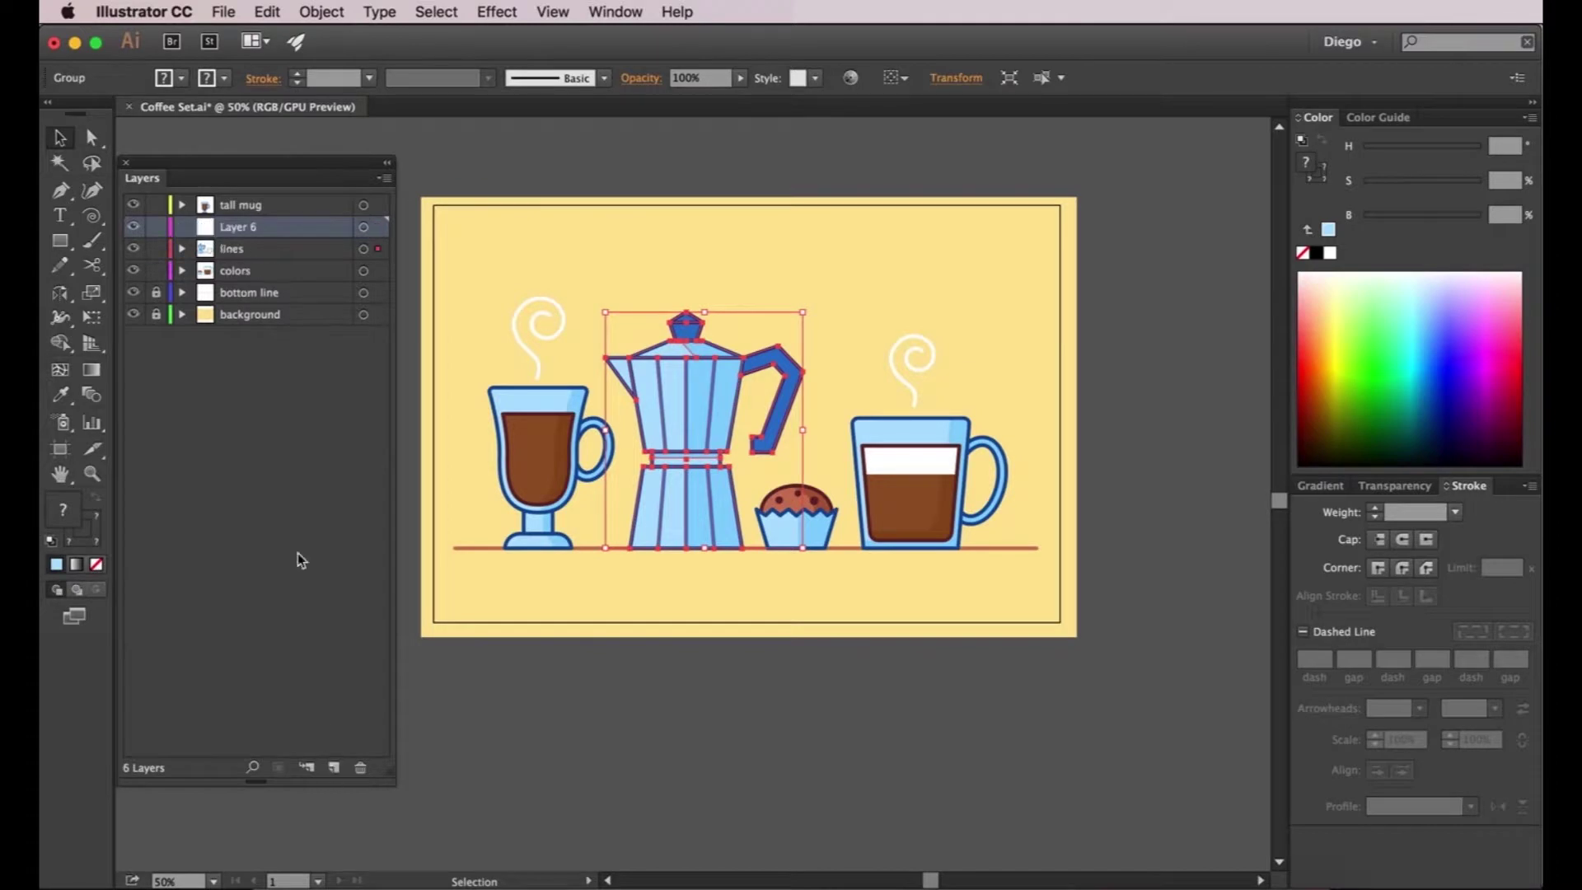
pyautogui.doubleClick(232, 227)
pyautogui.write('coffee pot')
pyautogui.press('Return')
pyautogui.moveTo(378, 249); pyautogui.dragTo(379, 226)
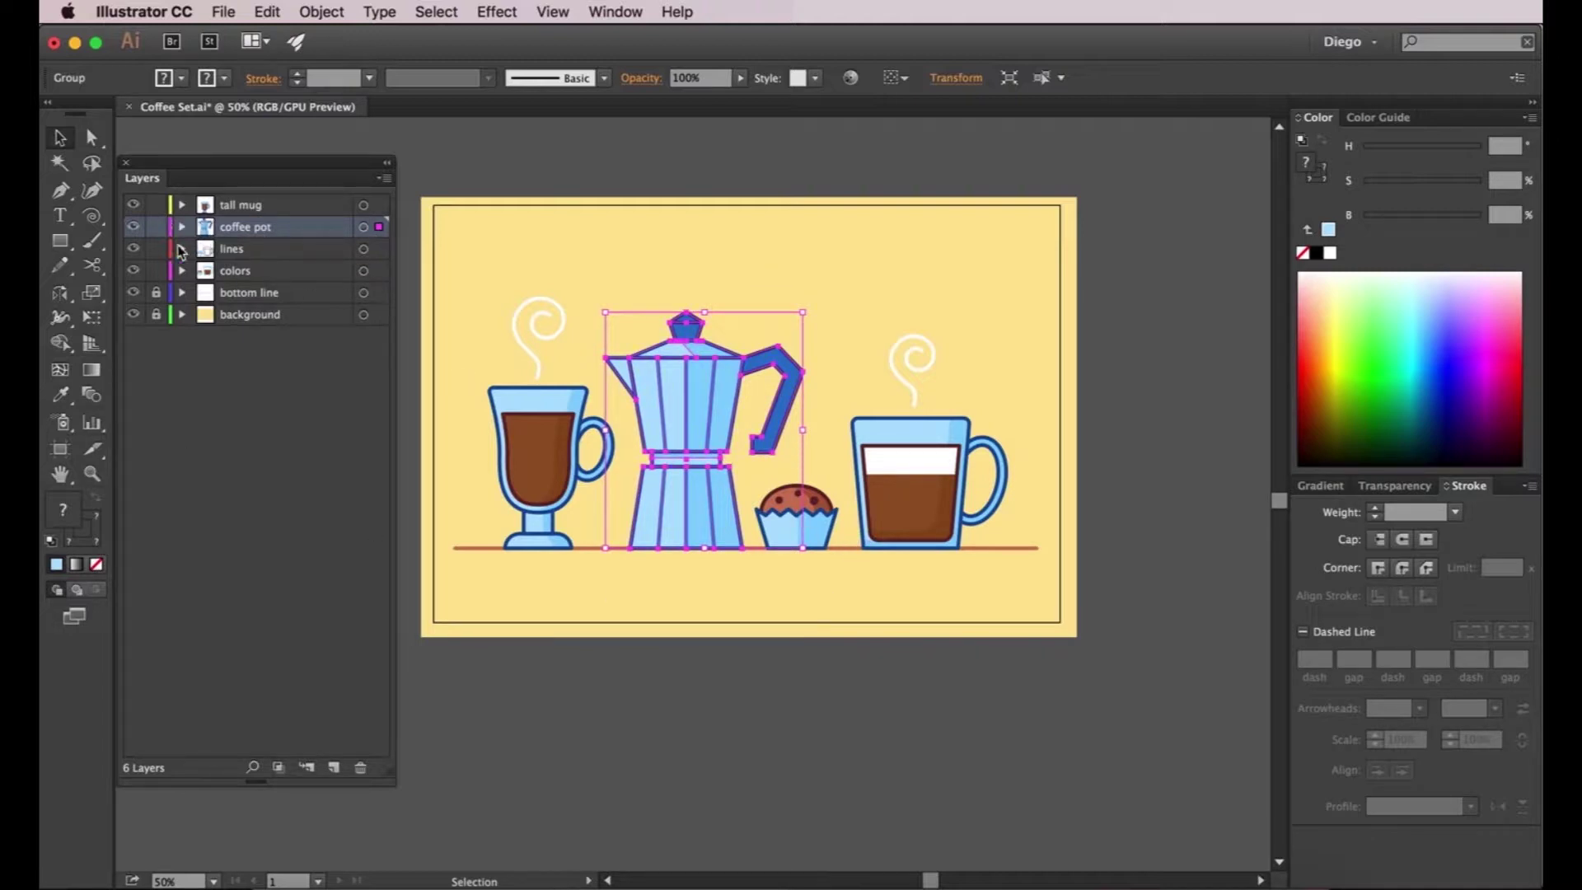
pyautogui.click(234, 251)
pyautogui.click(788, 663)
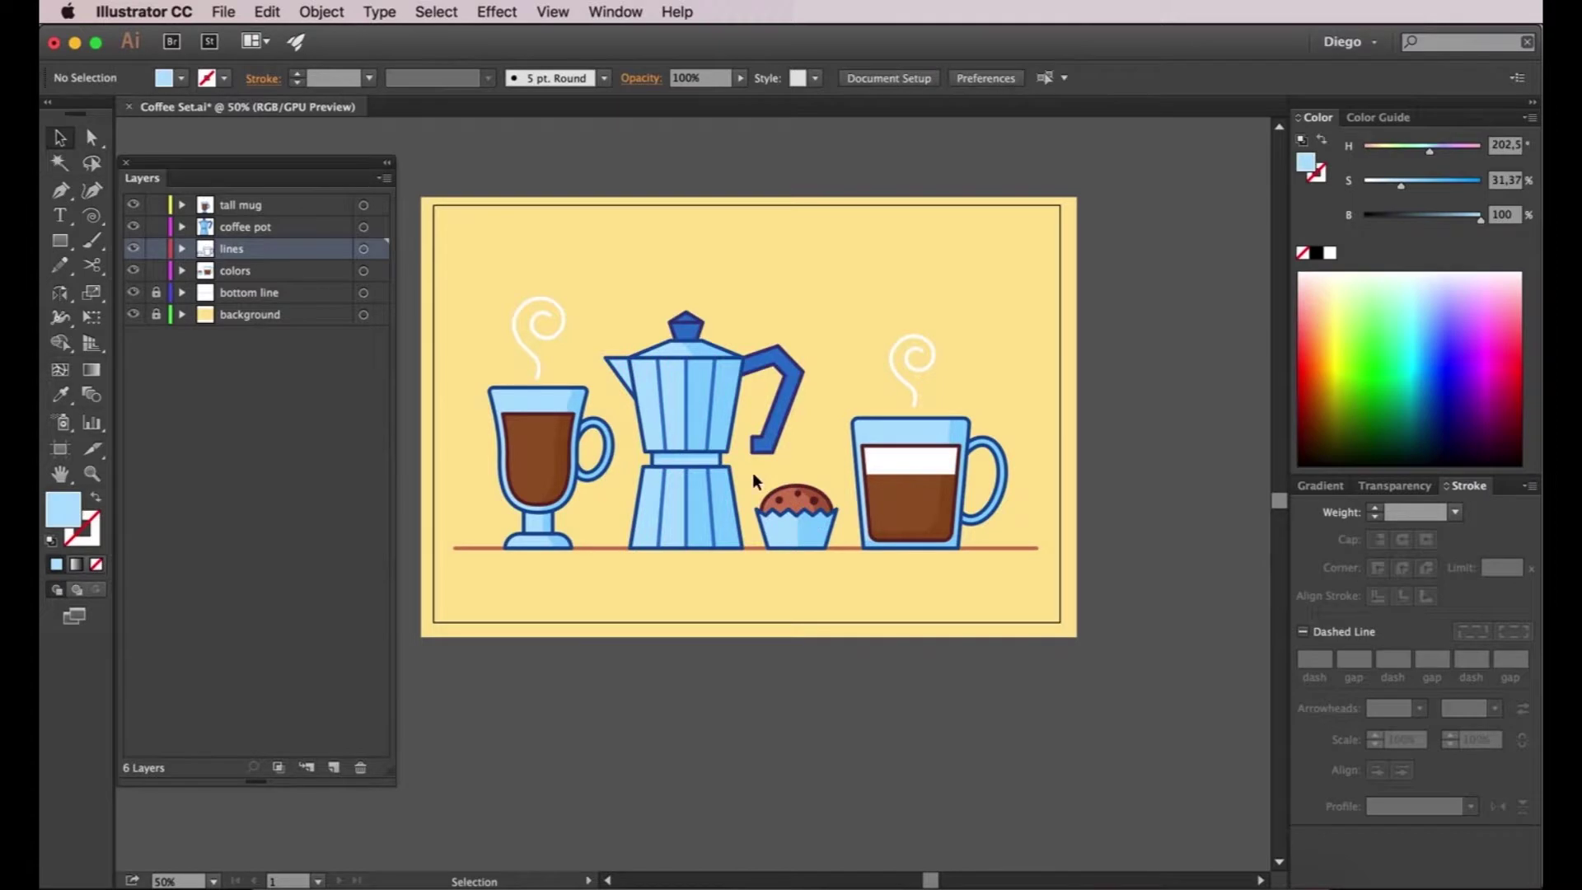
# Step: Group the muffin's paths and move them onto a new 'cupcake' layer
pyautogui.moveTo(756, 477); pyautogui.dragTo(837, 557)
pyautogui.rightClick(801, 522)
pyautogui.press('Return')
pyautogui.click(332, 767)
pyautogui.doubleClick(235, 249)
pyautogui.write('cupcake')
pyautogui.press('Return')
pyautogui.moveTo(377, 270); pyautogui.dragTo(379, 248)
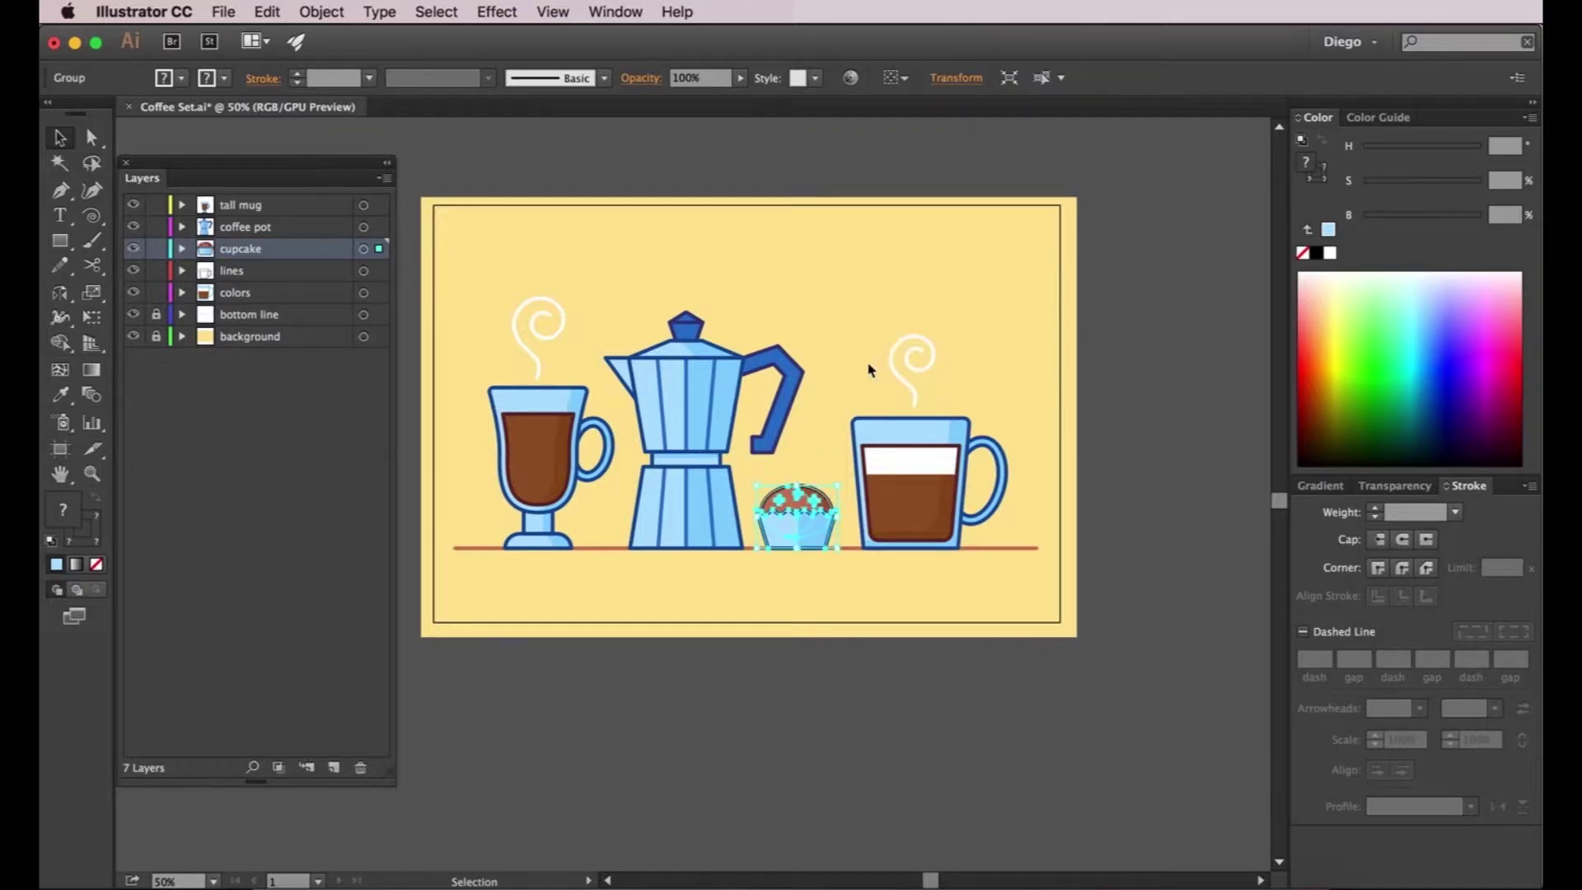
# Step: Group the right-hand mug with Ctrl+G and move it onto a new 'mug' layer
pyautogui.moveTo(850, 298); pyautogui.dragTo(1013, 591)
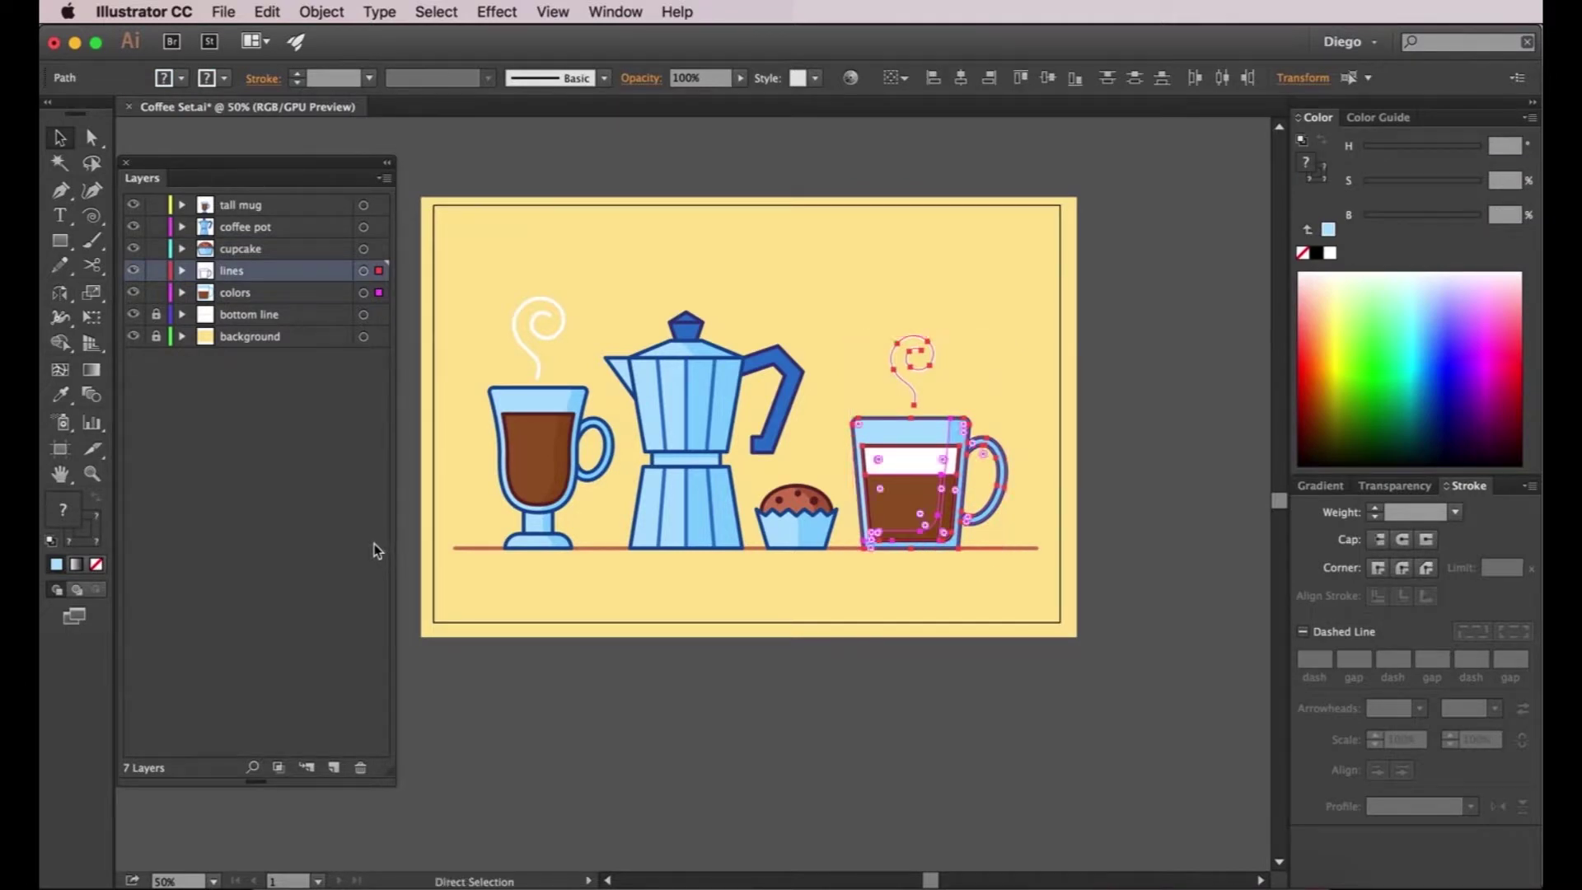
pyautogui.hotkey('ctrl', 'g')
pyautogui.click(336, 769)
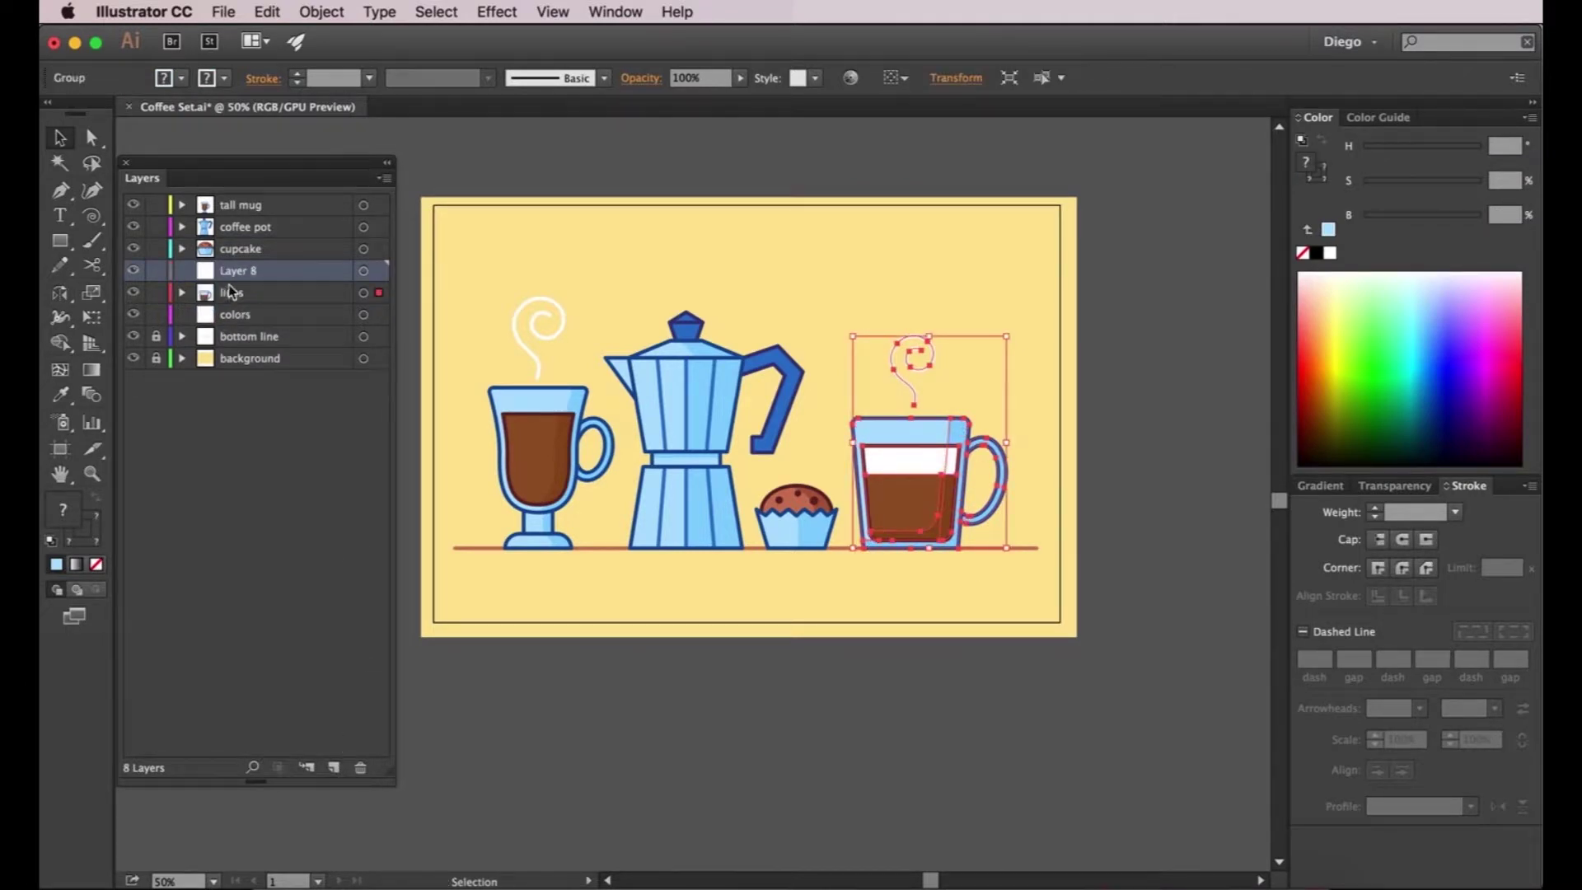
pyautogui.doubleClick(231, 271)
pyautogui.write('mug')
pyautogui.press('Return')
pyautogui.moveTo(378, 293); pyautogui.dragTo(379, 271)
# Step: Delete the emptied lines and colors layers
pyautogui.click(246, 294)
pyautogui.keyDown('shift'); pyautogui.click(255, 314); pyautogui.keyUp('shift')
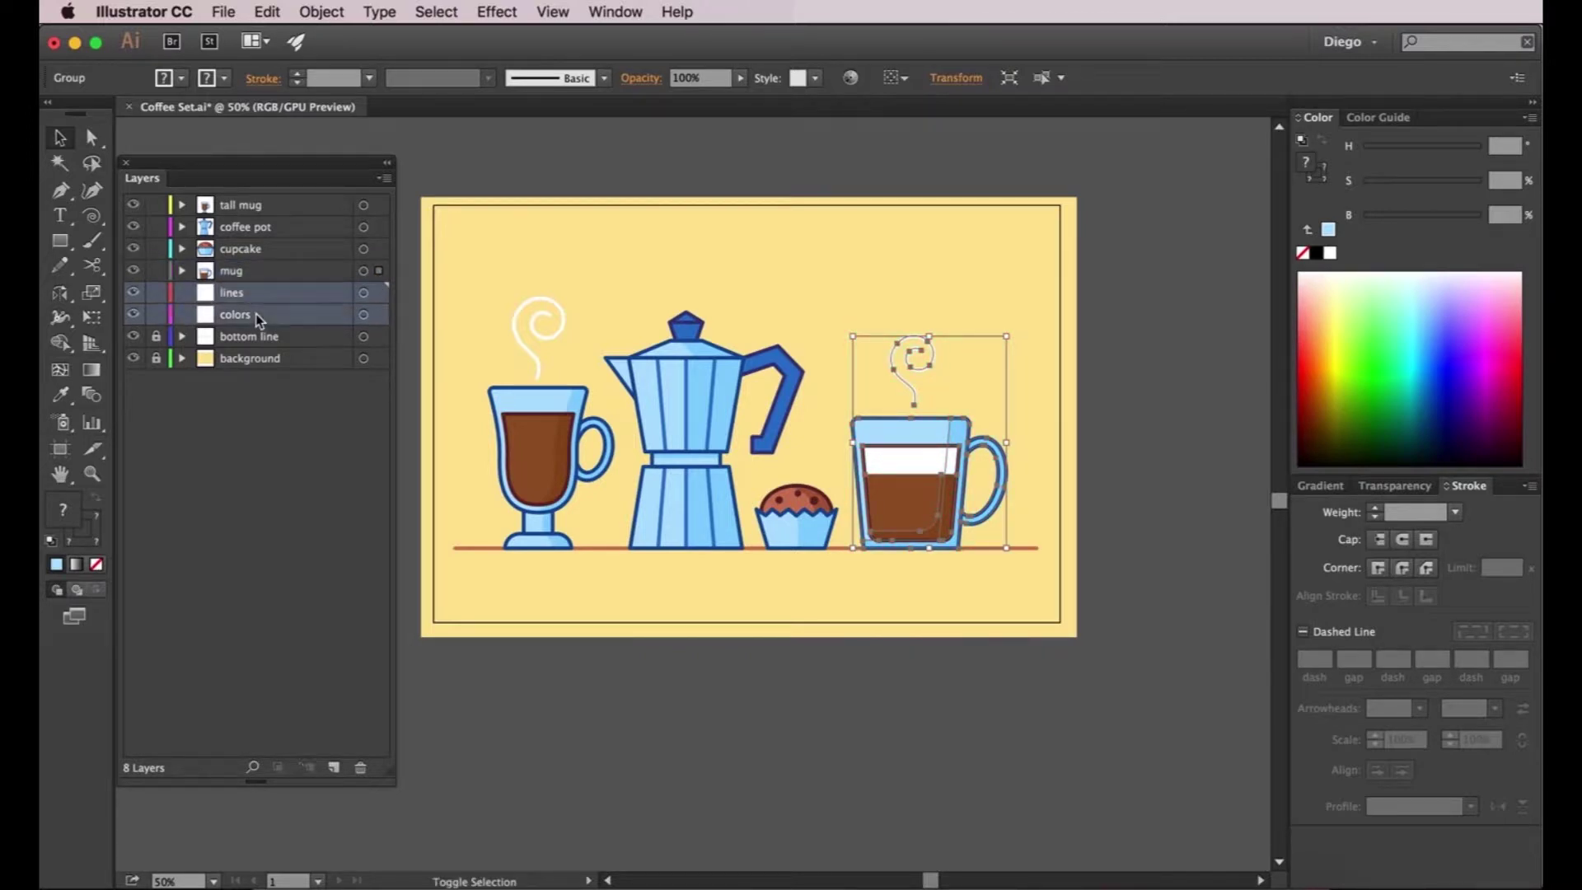
pyautogui.click(360, 769)
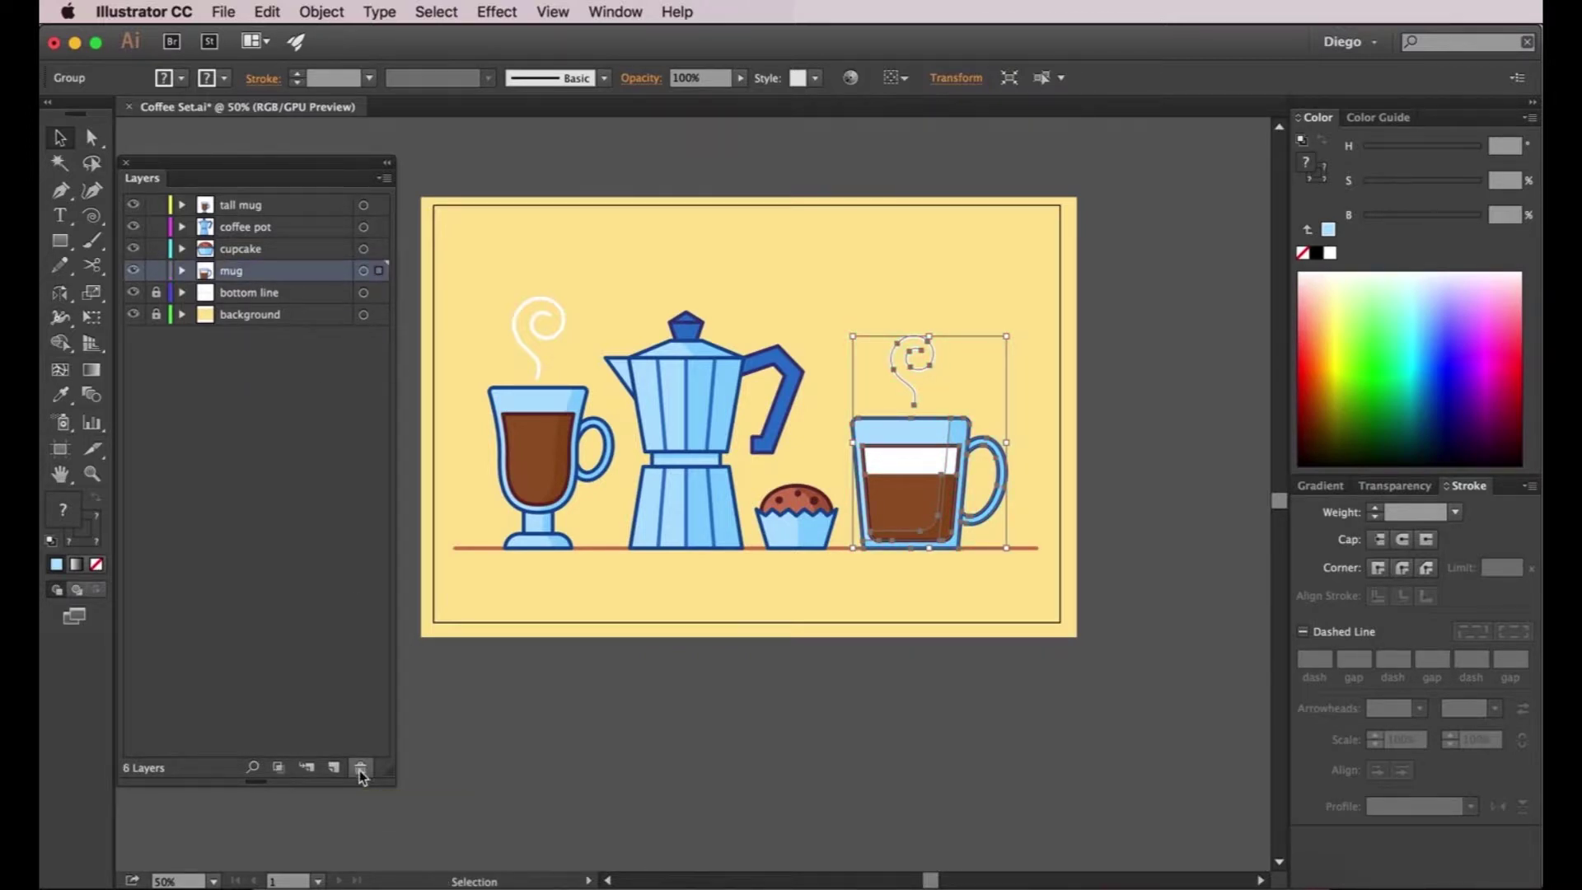
pyautogui.click(659, 734)
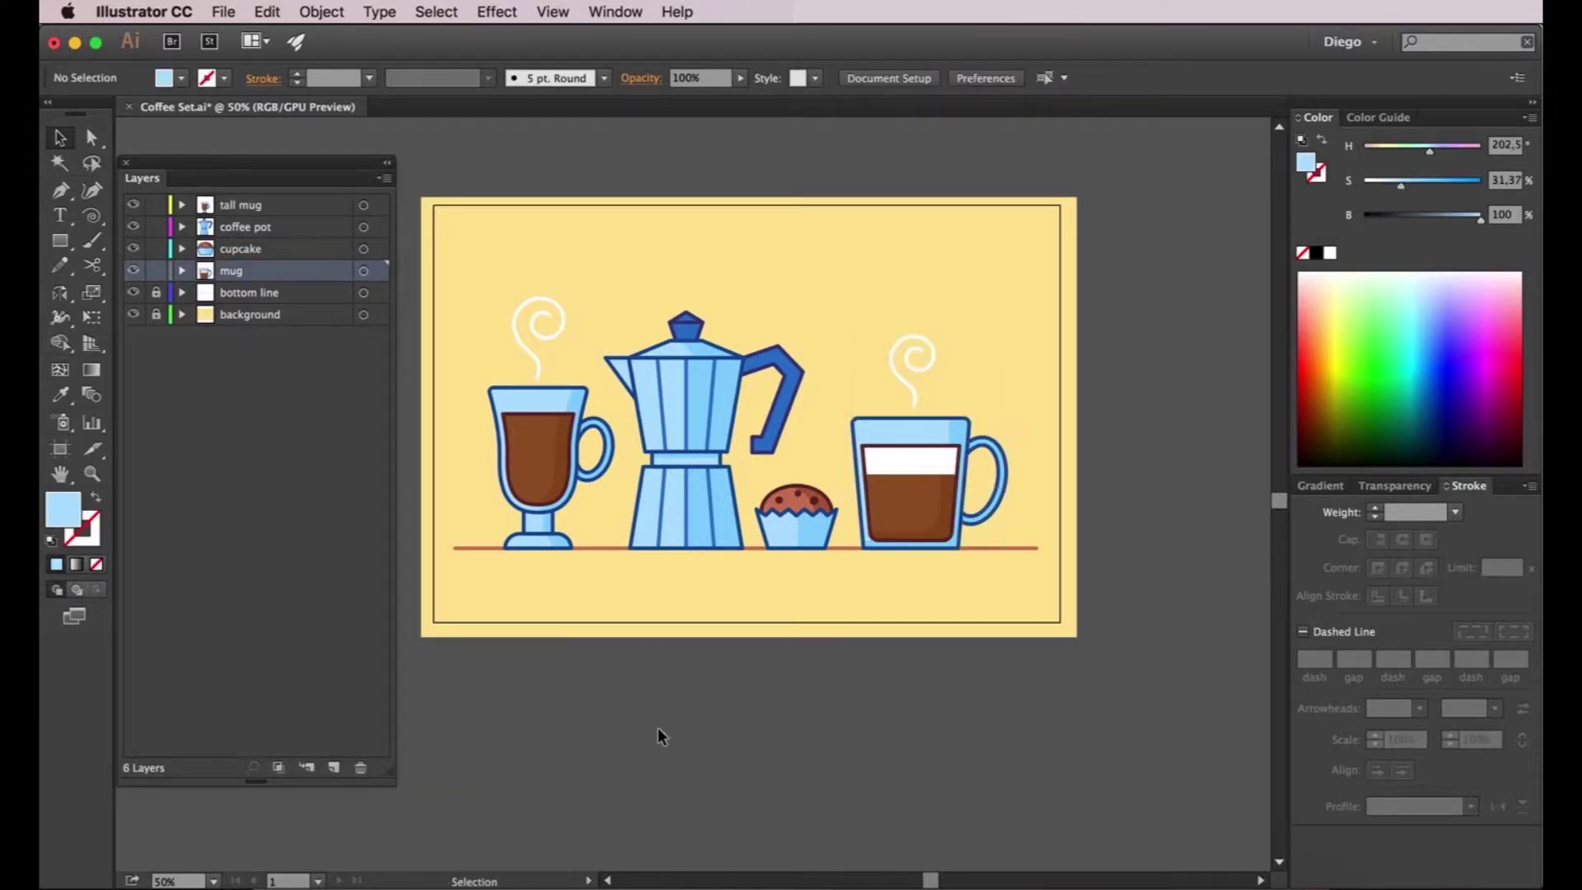
# Step: Ungroup the tall mug and coffee pot groups
pyautogui.rightClick(526, 437)
pyautogui.click(587, 531)
pyautogui.click(696, 395)
pyautogui.rightClick(706, 381)
pyautogui.click(816, 497)
# Step: Ungroup the cupcake and right-hand mug, then select all artwork on the tall mug layer
pyautogui.click(815, 497)
pyautogui.rightClick(820, 510)
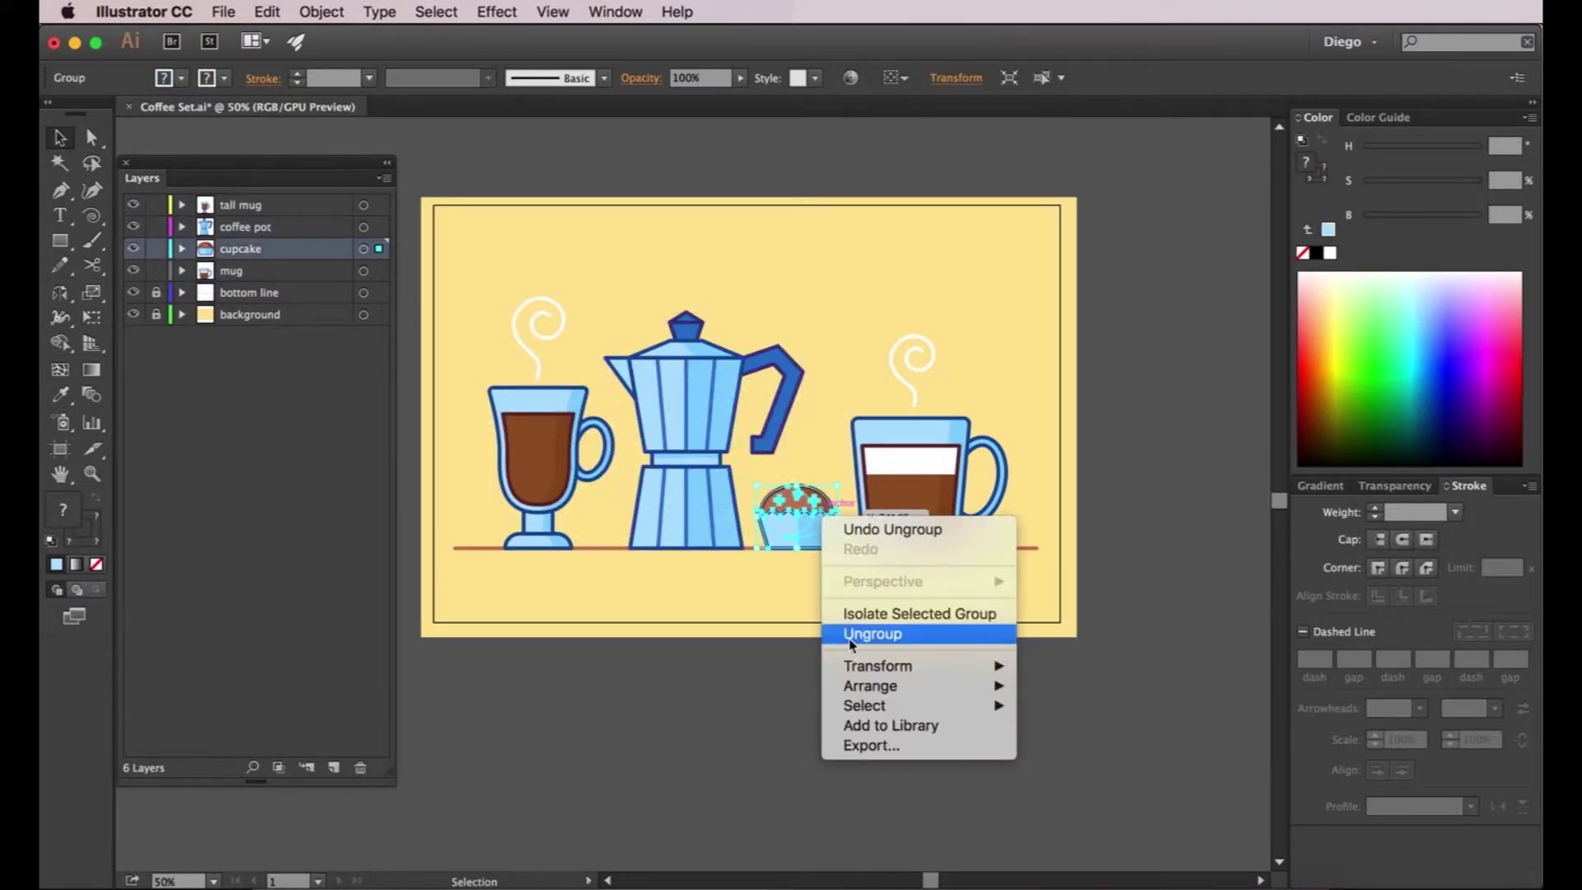
pyautogui.click(860, 630)
pyautogui.click(937, 425)
pyautogui.rightClick(906, 442)
pyautogui.click(955, 559)
pyautogui.click(808, 700)
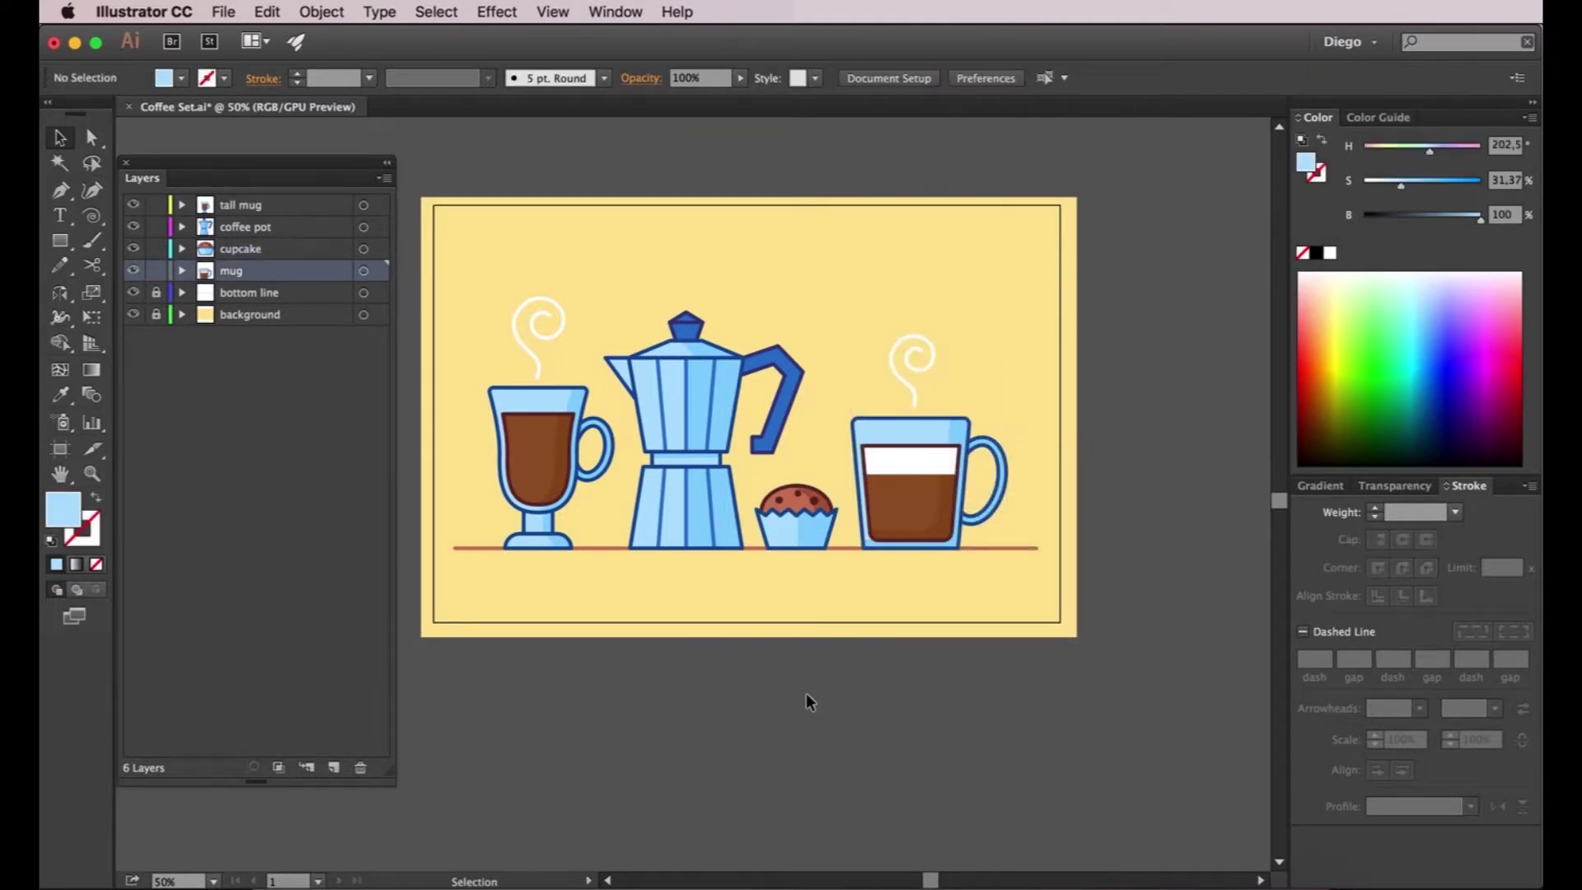
pyautogui.click(364, 206)
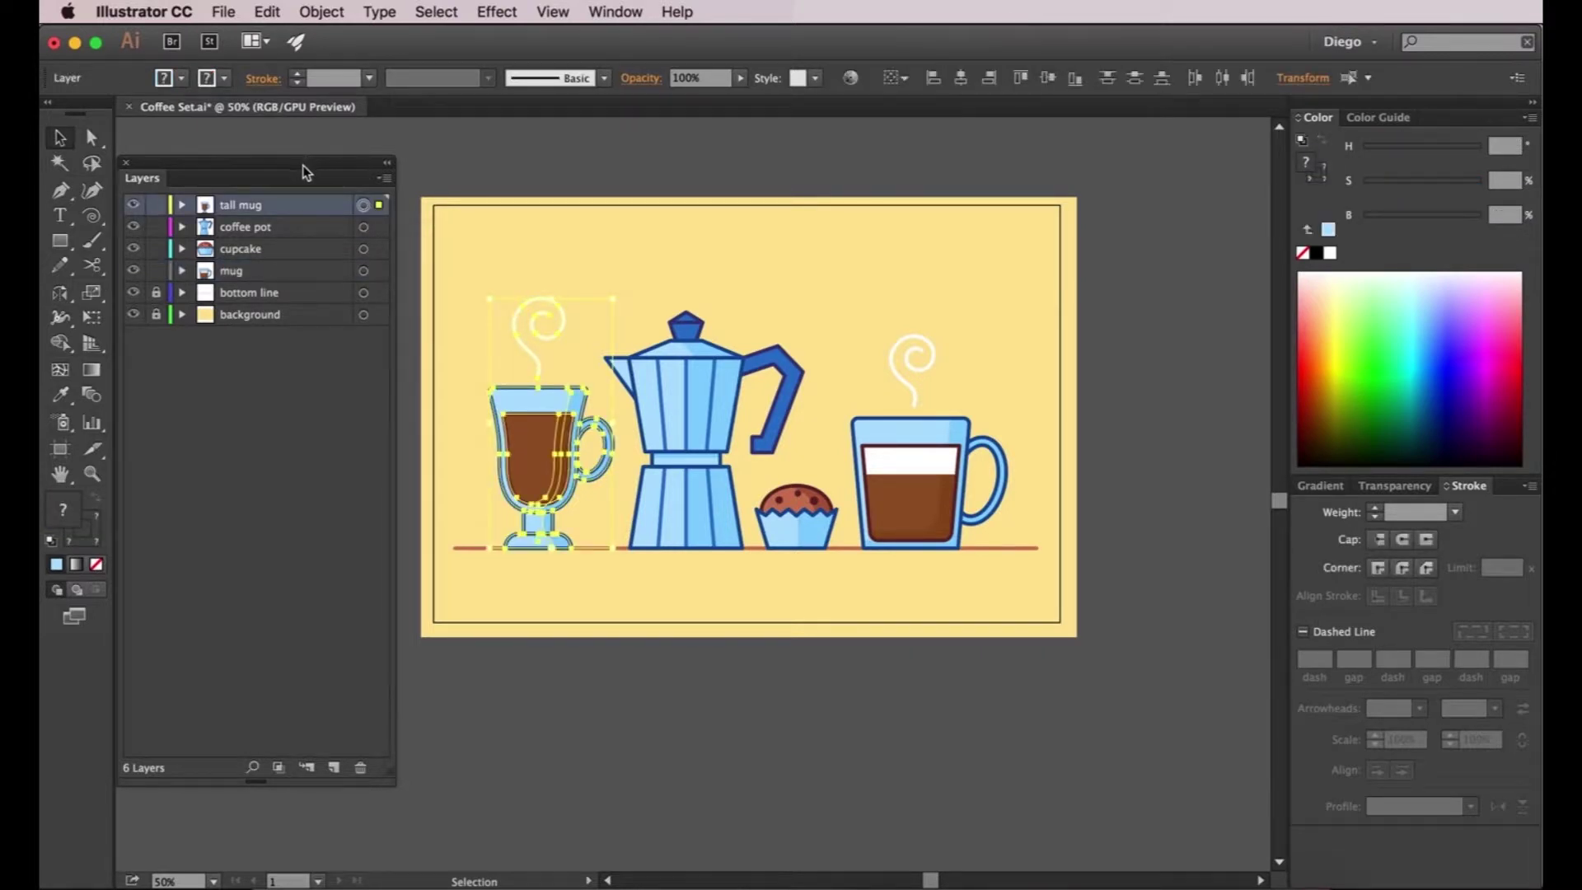
pyautogui.moveTo(303, 164); pyautogui.dragTo(315, 162)
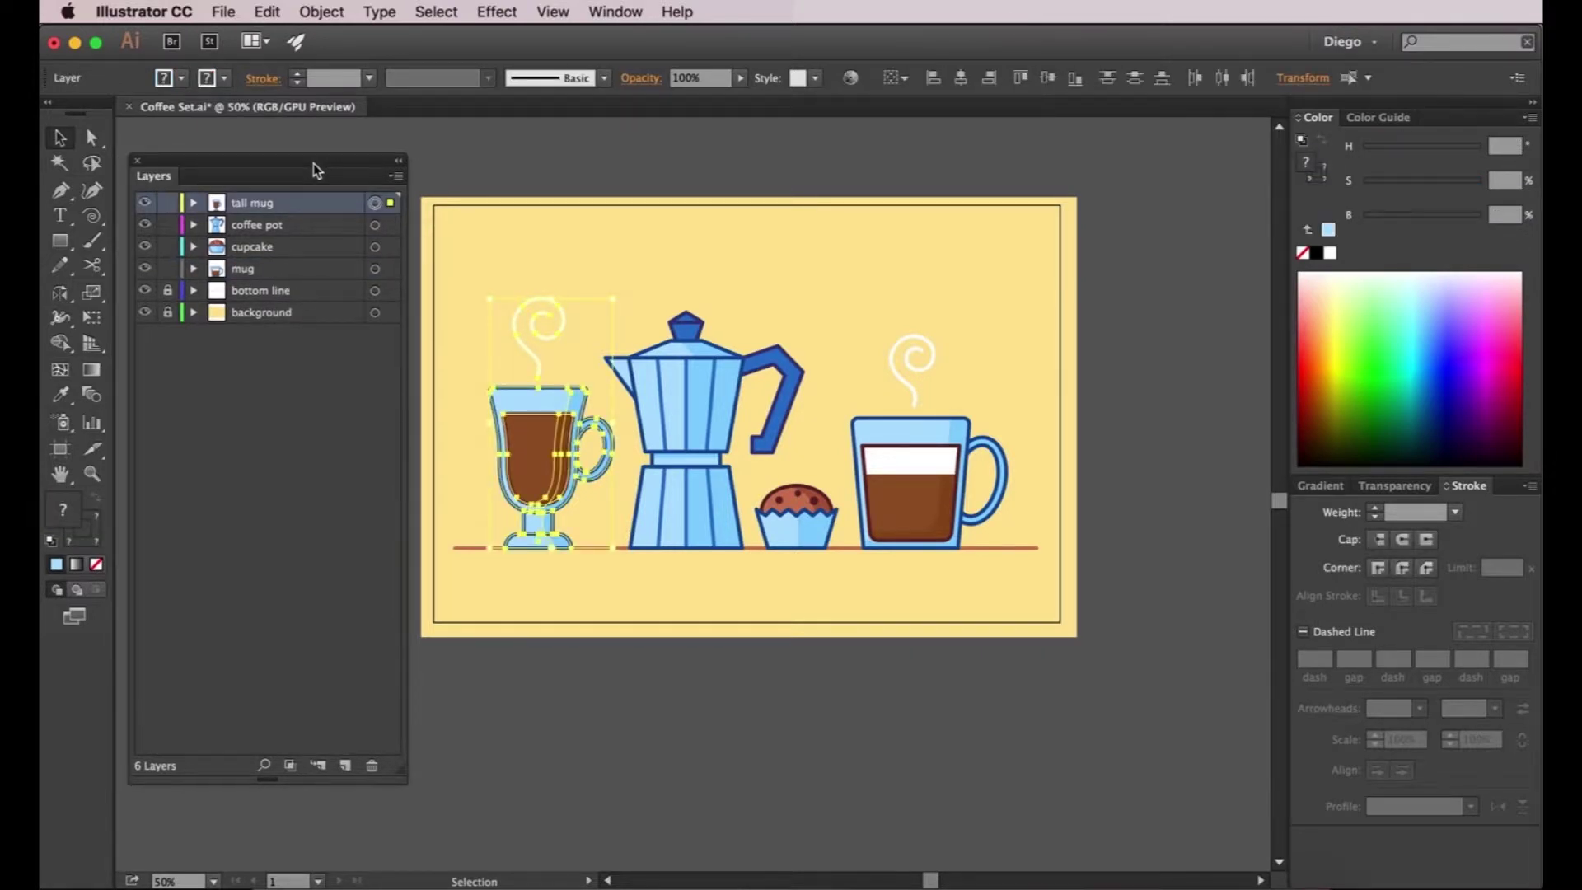
# Step: Release the tall mug's paths to sequential sublayers and inspect Layers 7, 10, 21 and 22
pyautogui.click(396, 178)
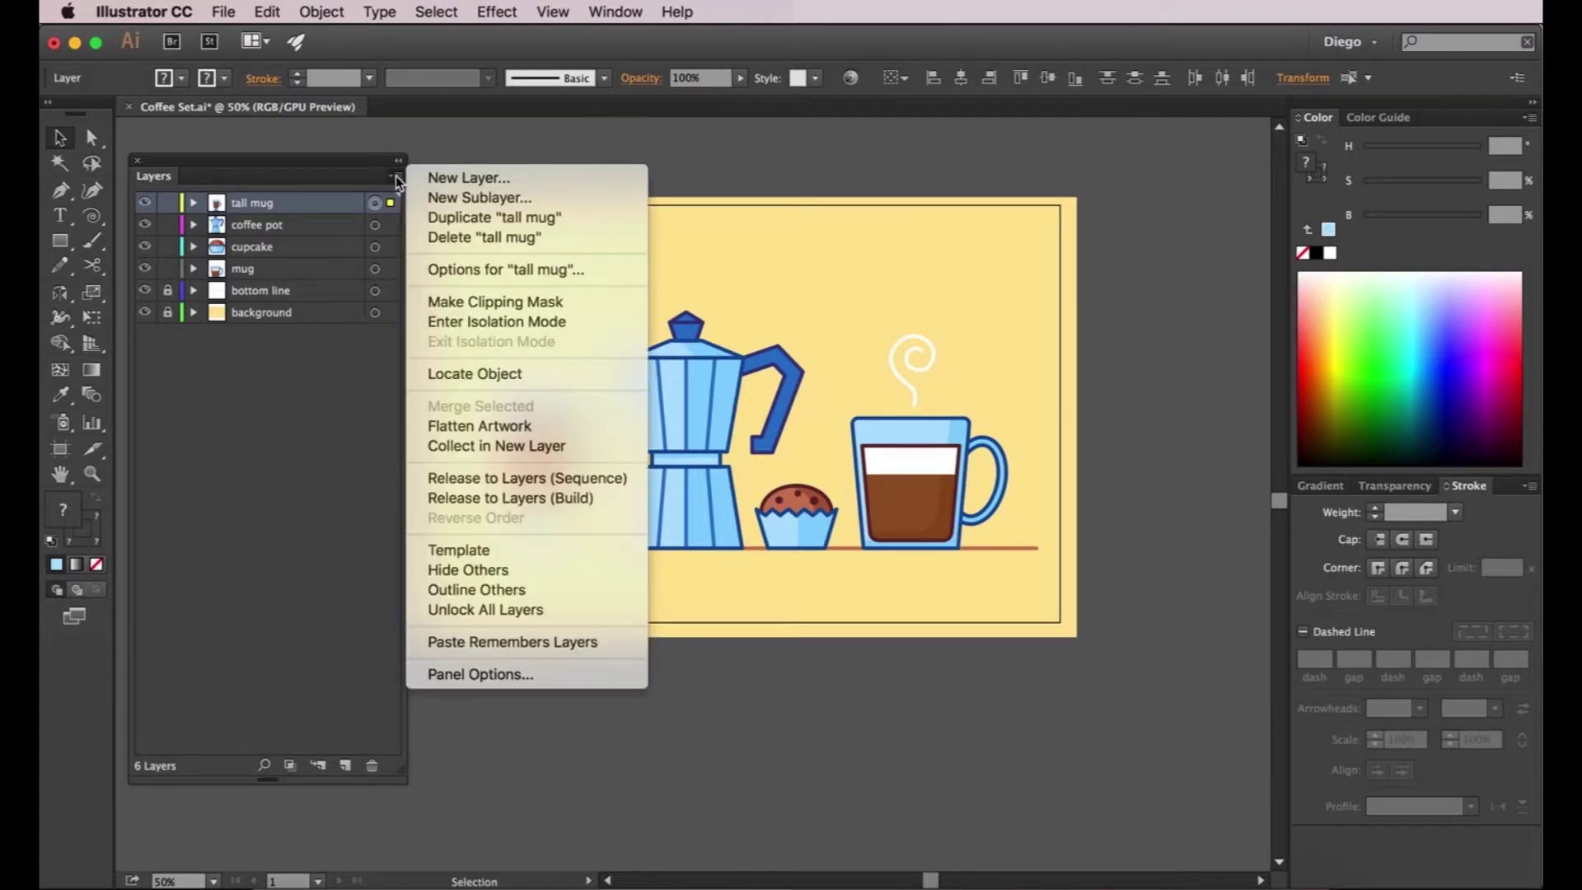
pyautogui.click(484, 478)
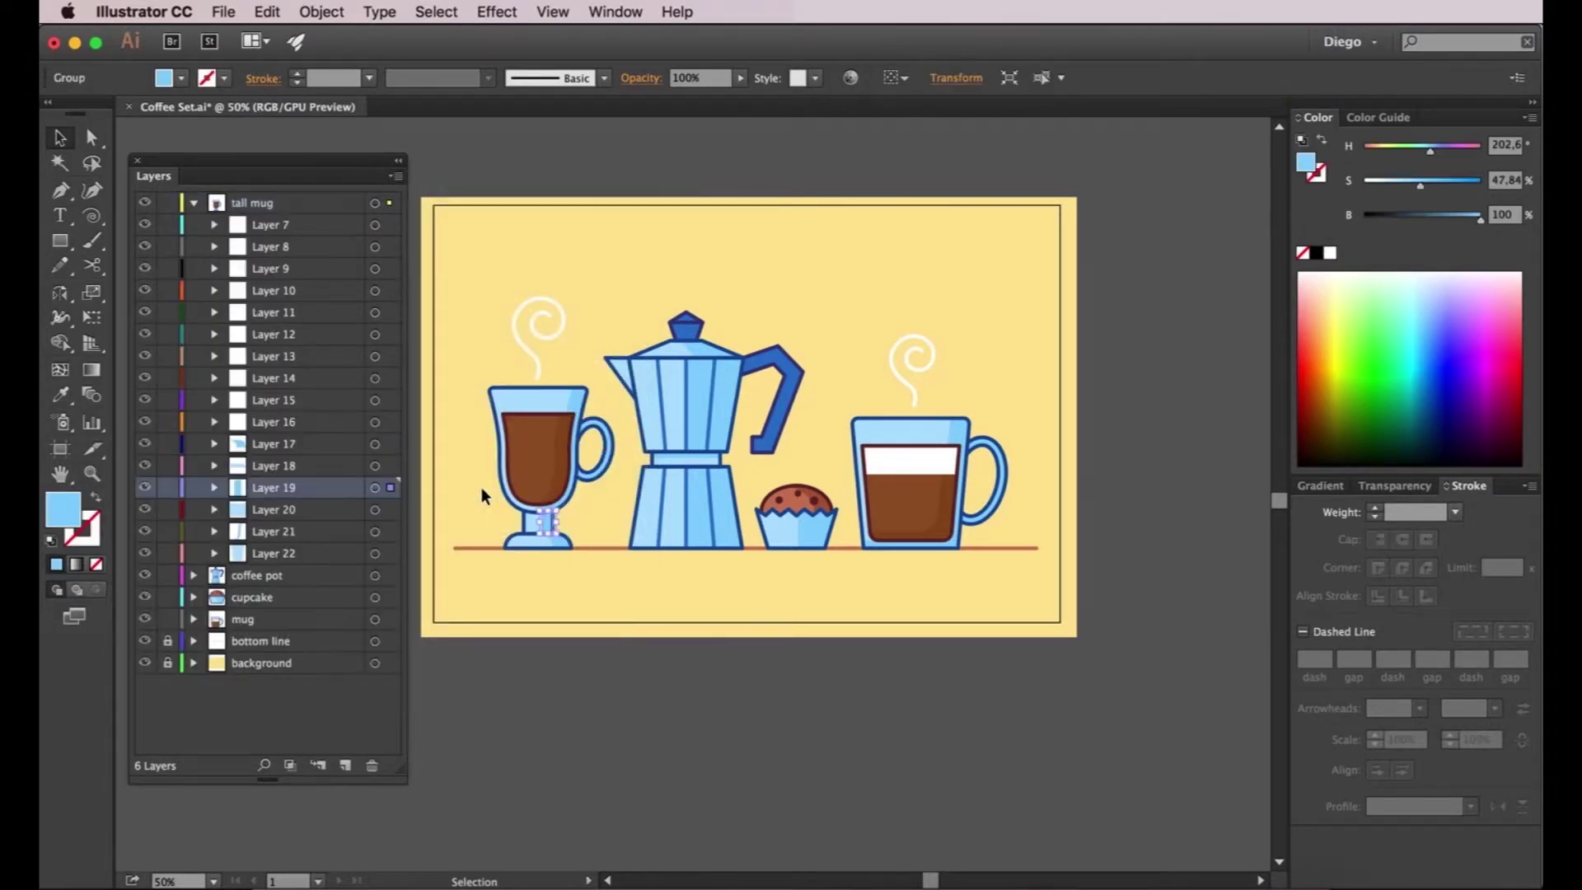
pyautogui.click(249, 229)
pyautogui.click(279, 554)
pyautogui.click(279, 532)
pyautogui.click(297, 291)
pyautogui.click(298, 224)
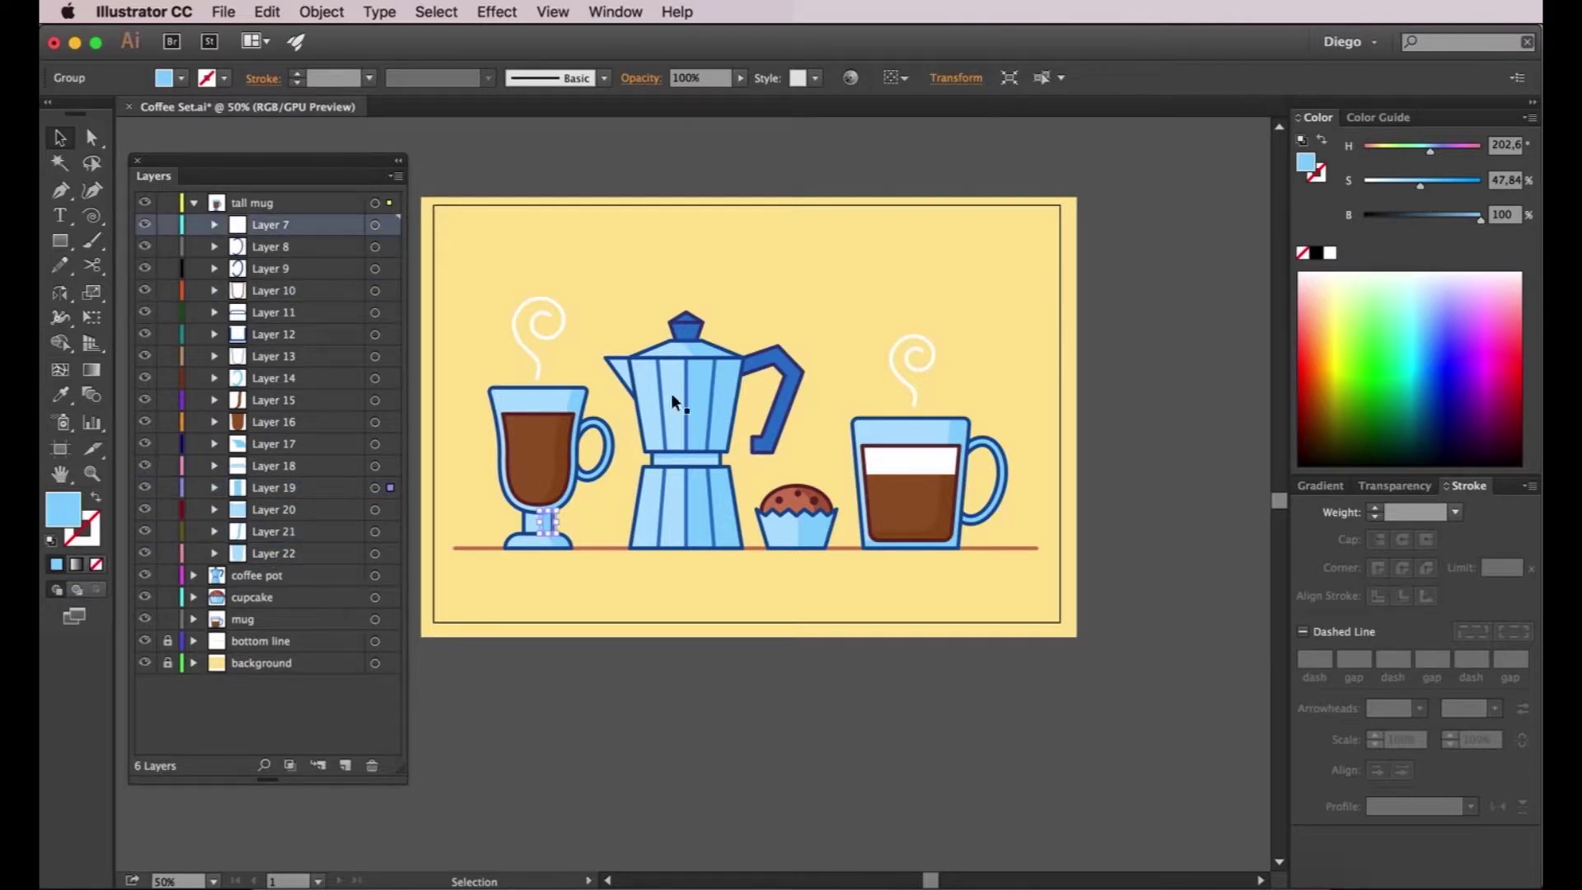
# Step: Release the coffee pot and cupcake layers' paths into sequential sublayers
pyautogui.click(674, 362)
pyautogui.click(376, 576)
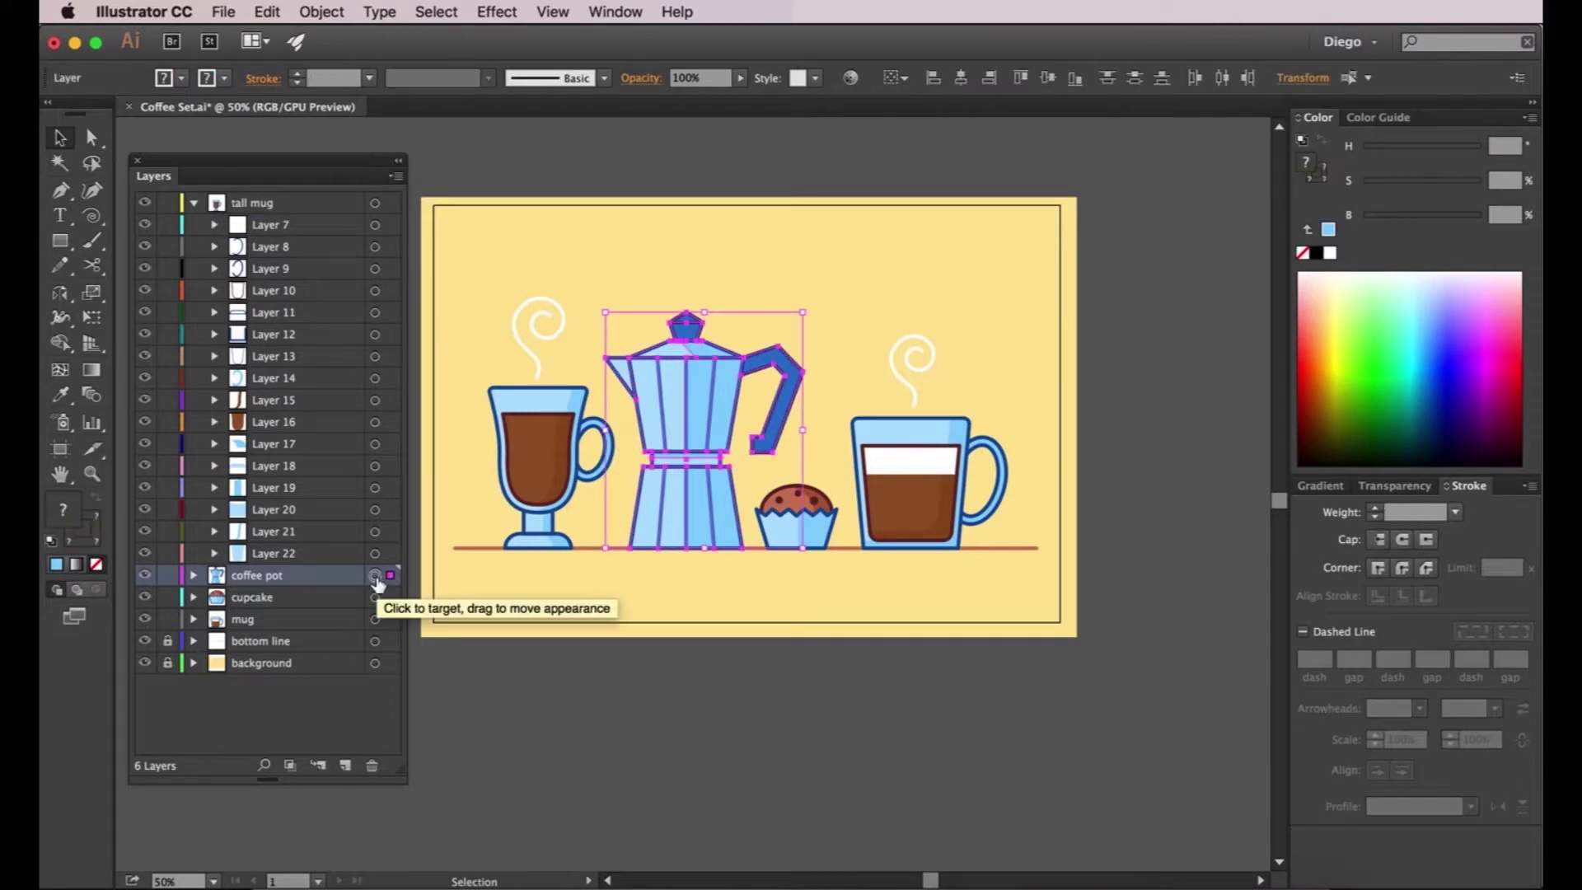
pyautogui.click(396, 176)
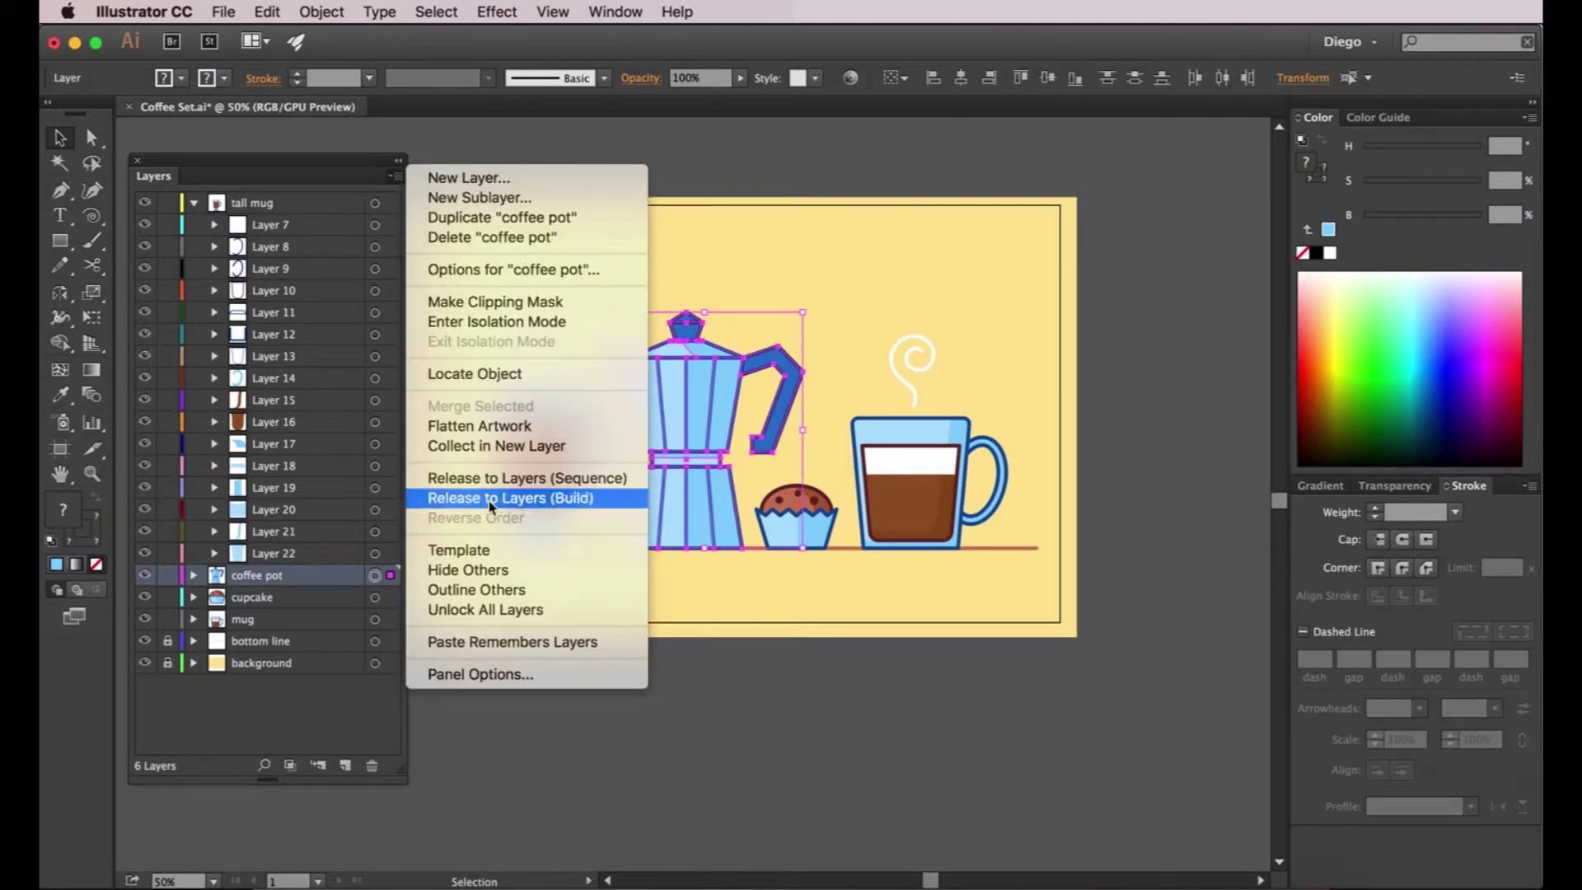
pyautogui.click(491, 477)
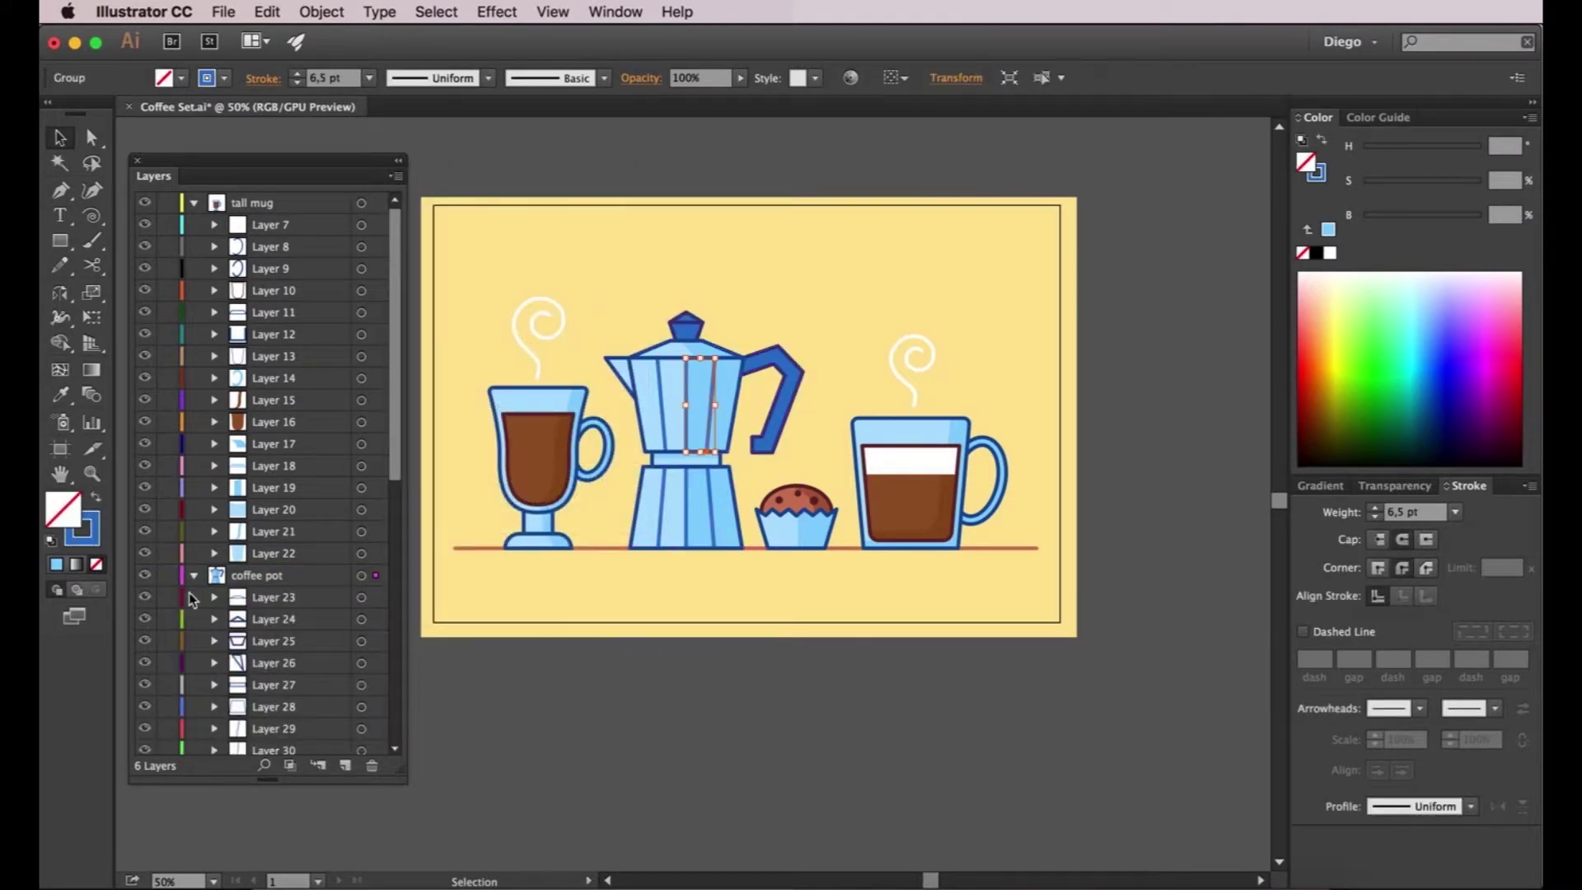
pyautogui.scroll(-5, 272, 585)
pyautogui.scroll(-5, 282, 590)
pyautogui.click(293, 677)
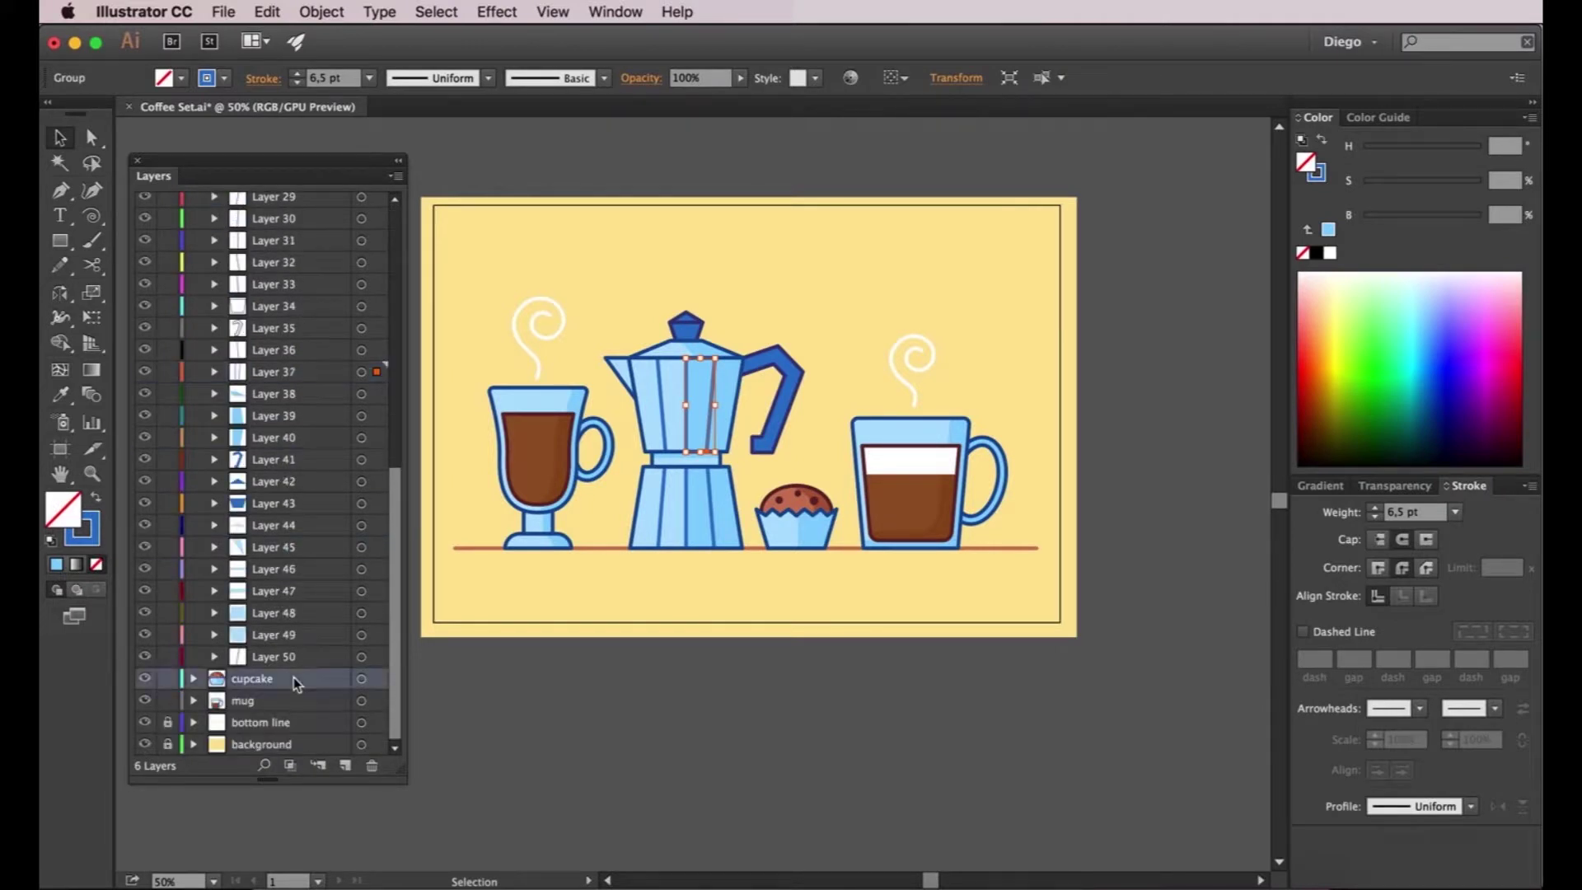
pyautogui.click(359, 678)
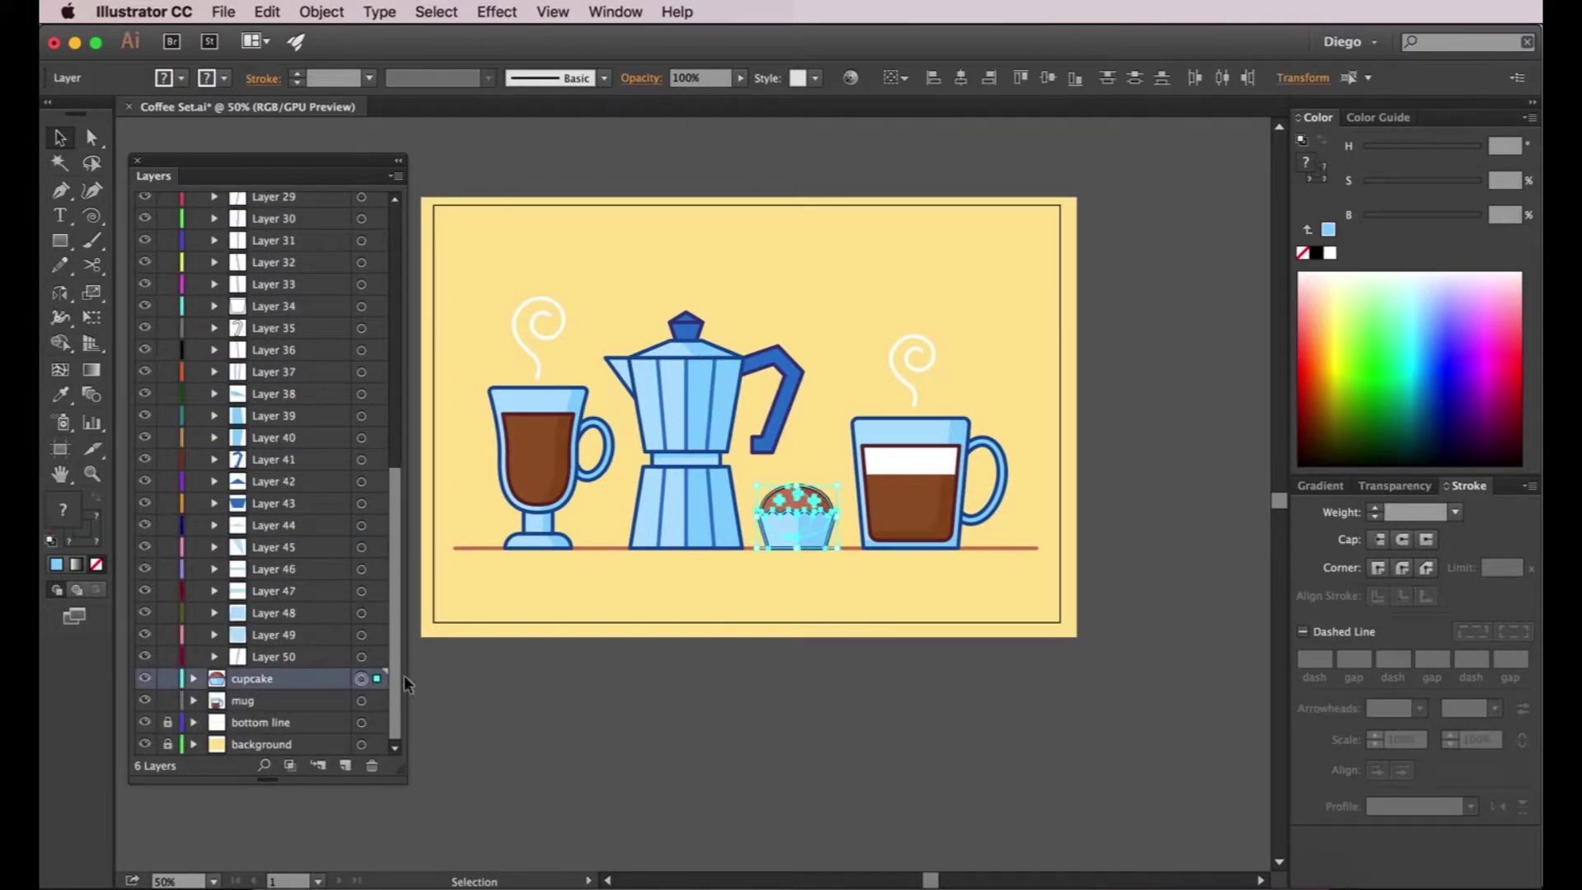
pyautogui.click(396, 177)
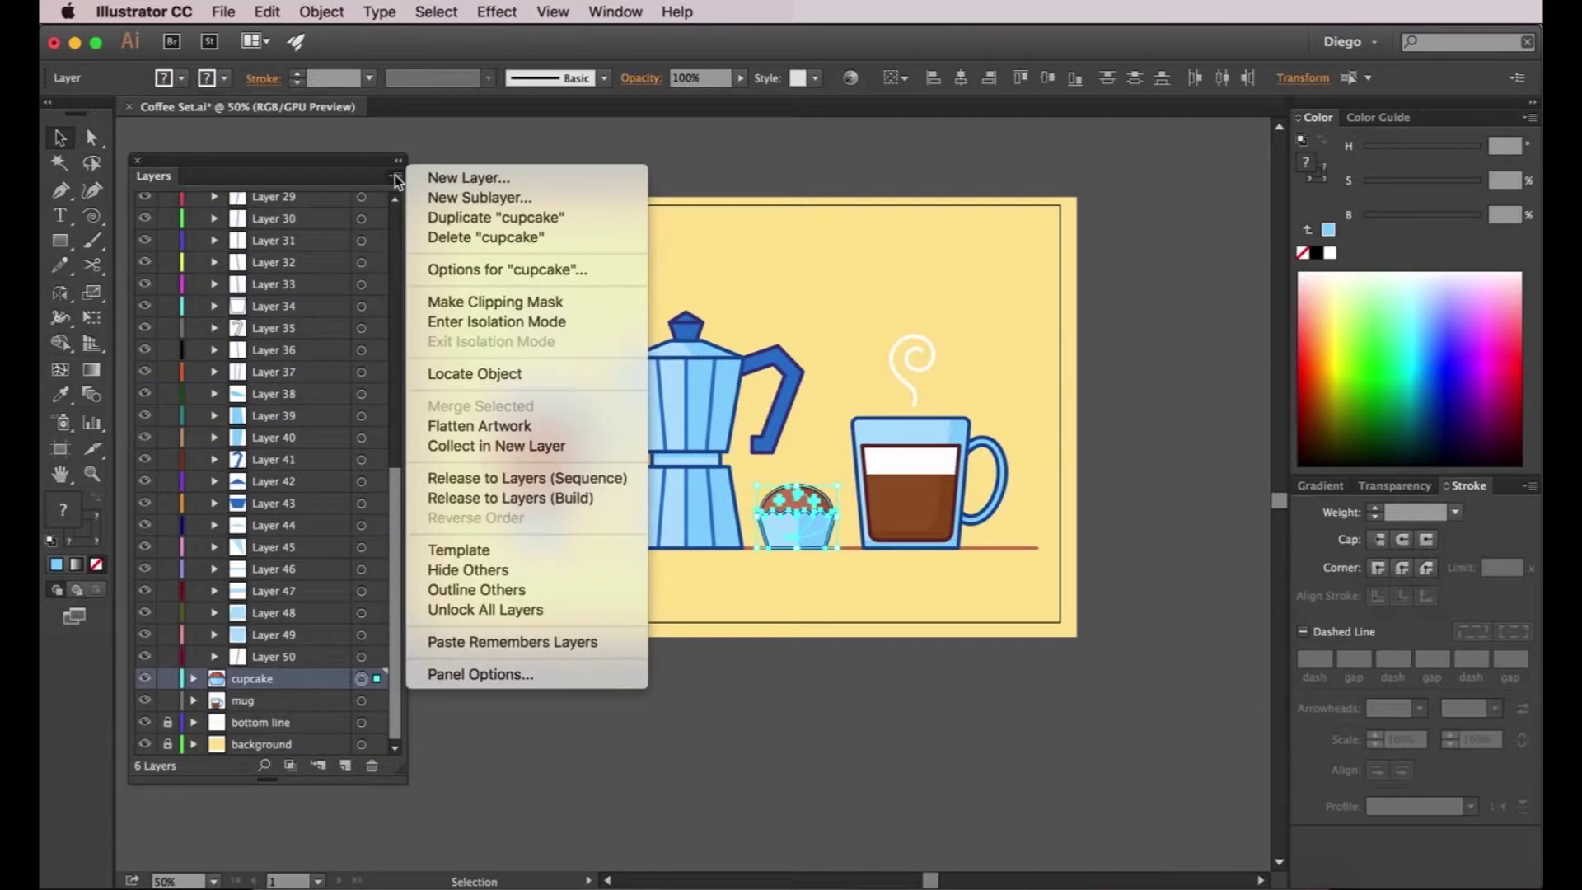
pyautogui.click(492, 478)
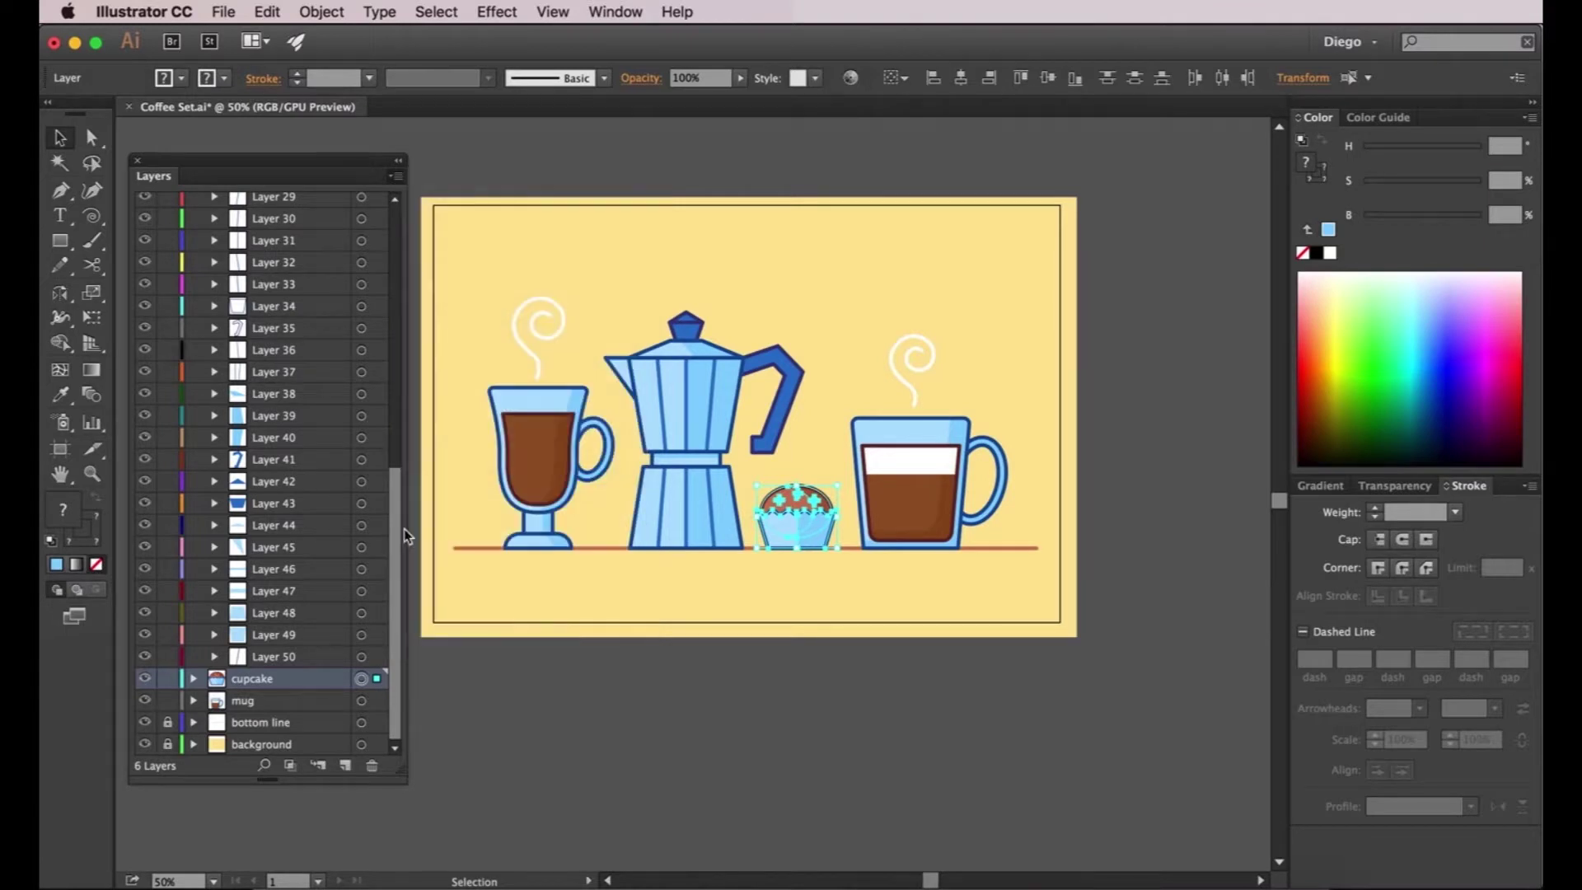
# Step: Release the mug layer's paths into sequential sublayers
pyautogui.click(357, 702)
pyautogui.click(394, 177)
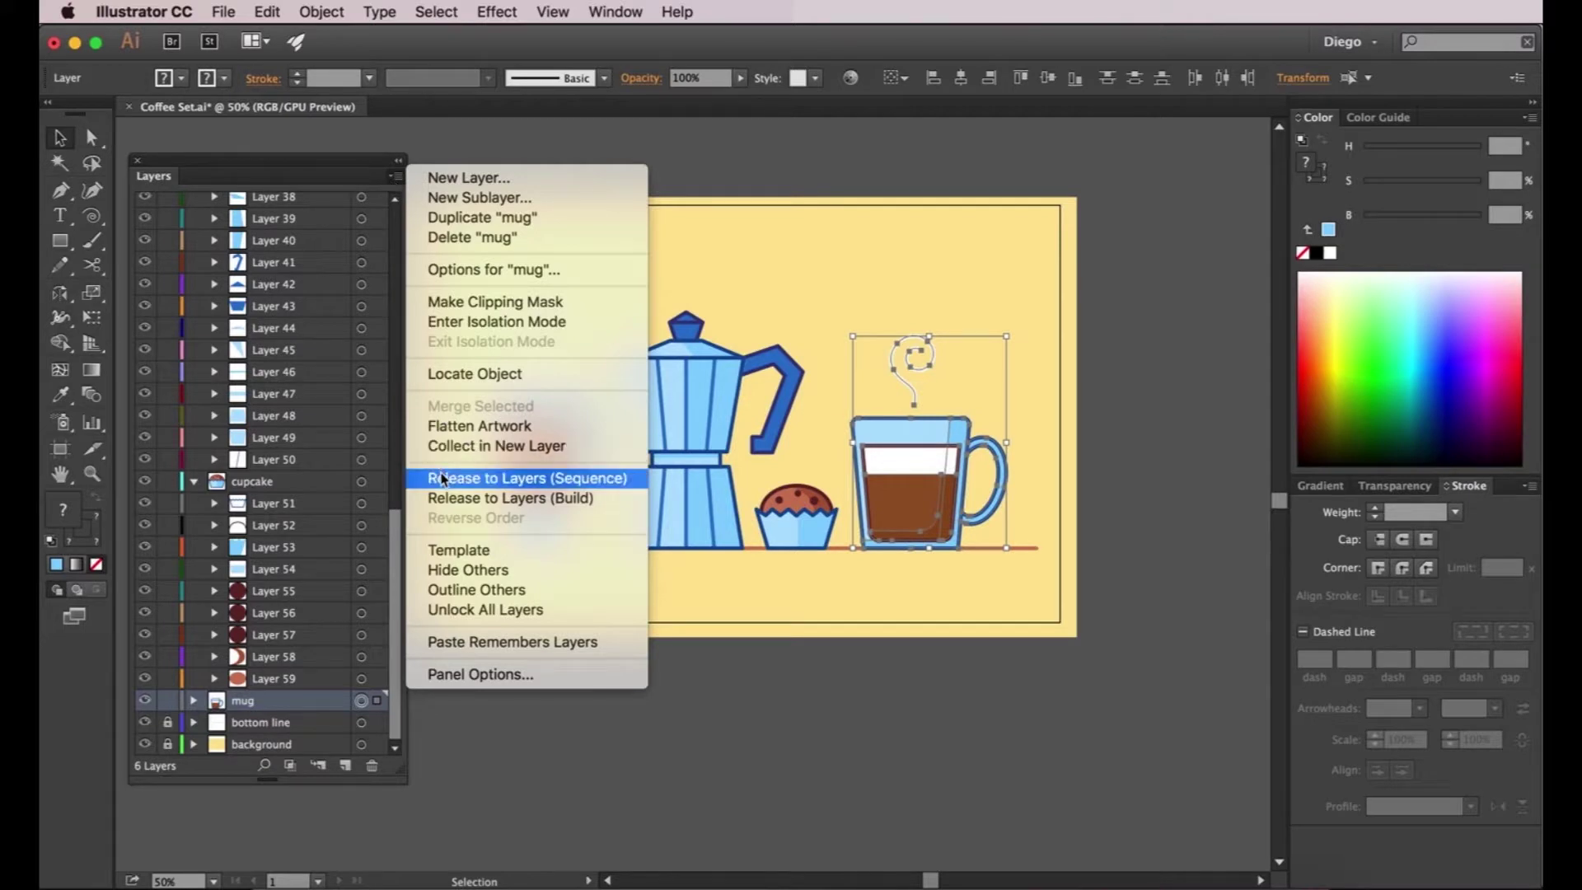
pyautogui.click(462, 478)
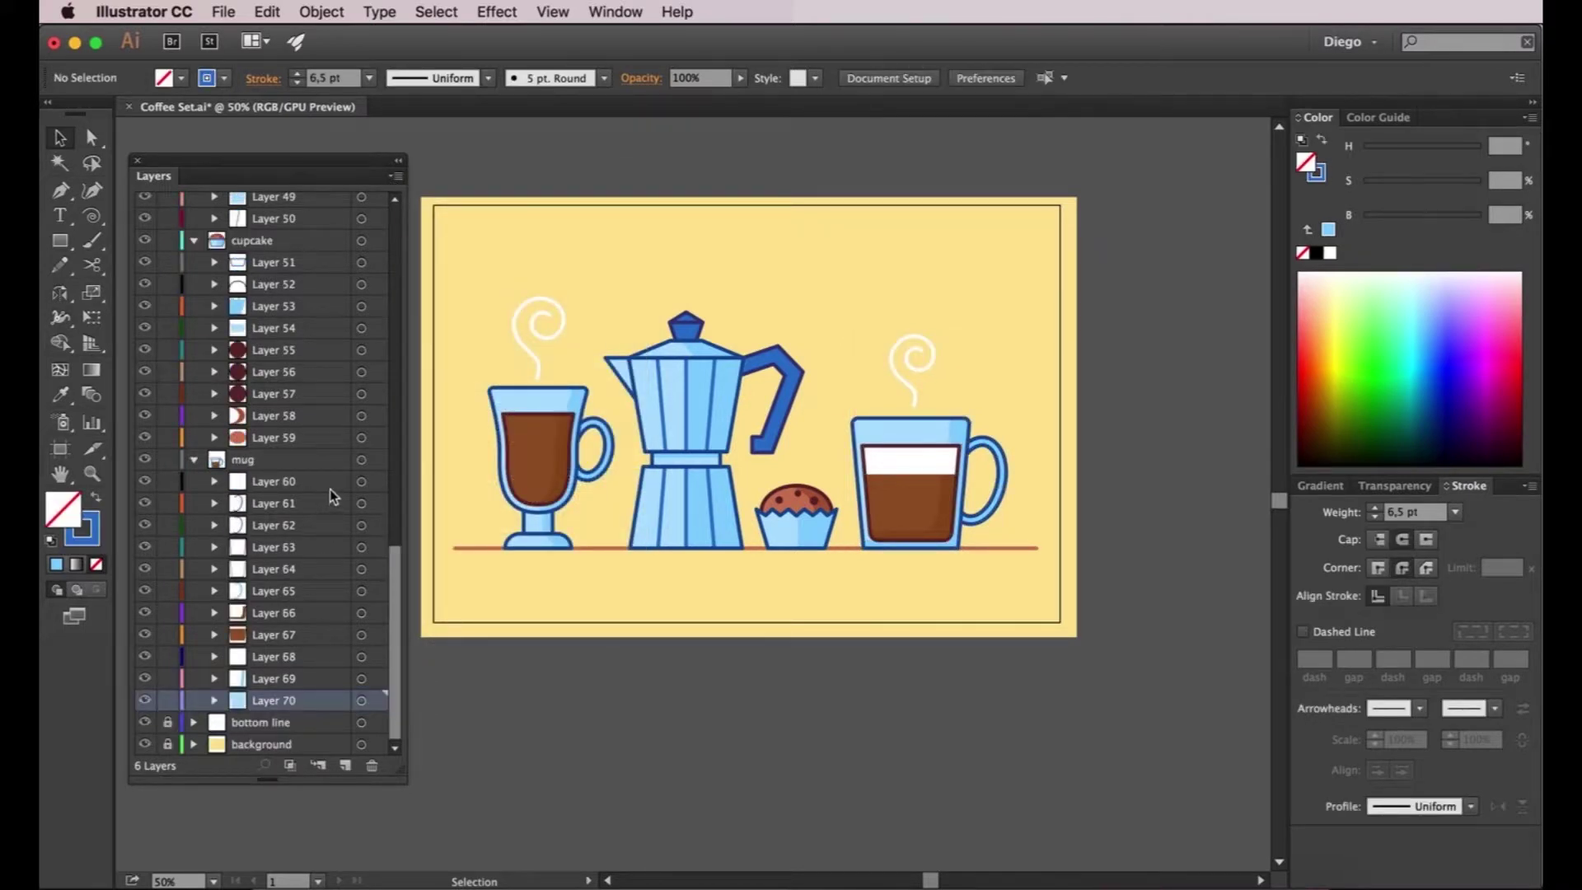
pyautogui.scroll(8, 332, 494)
pyautogui.scroll(8, 332, 492)
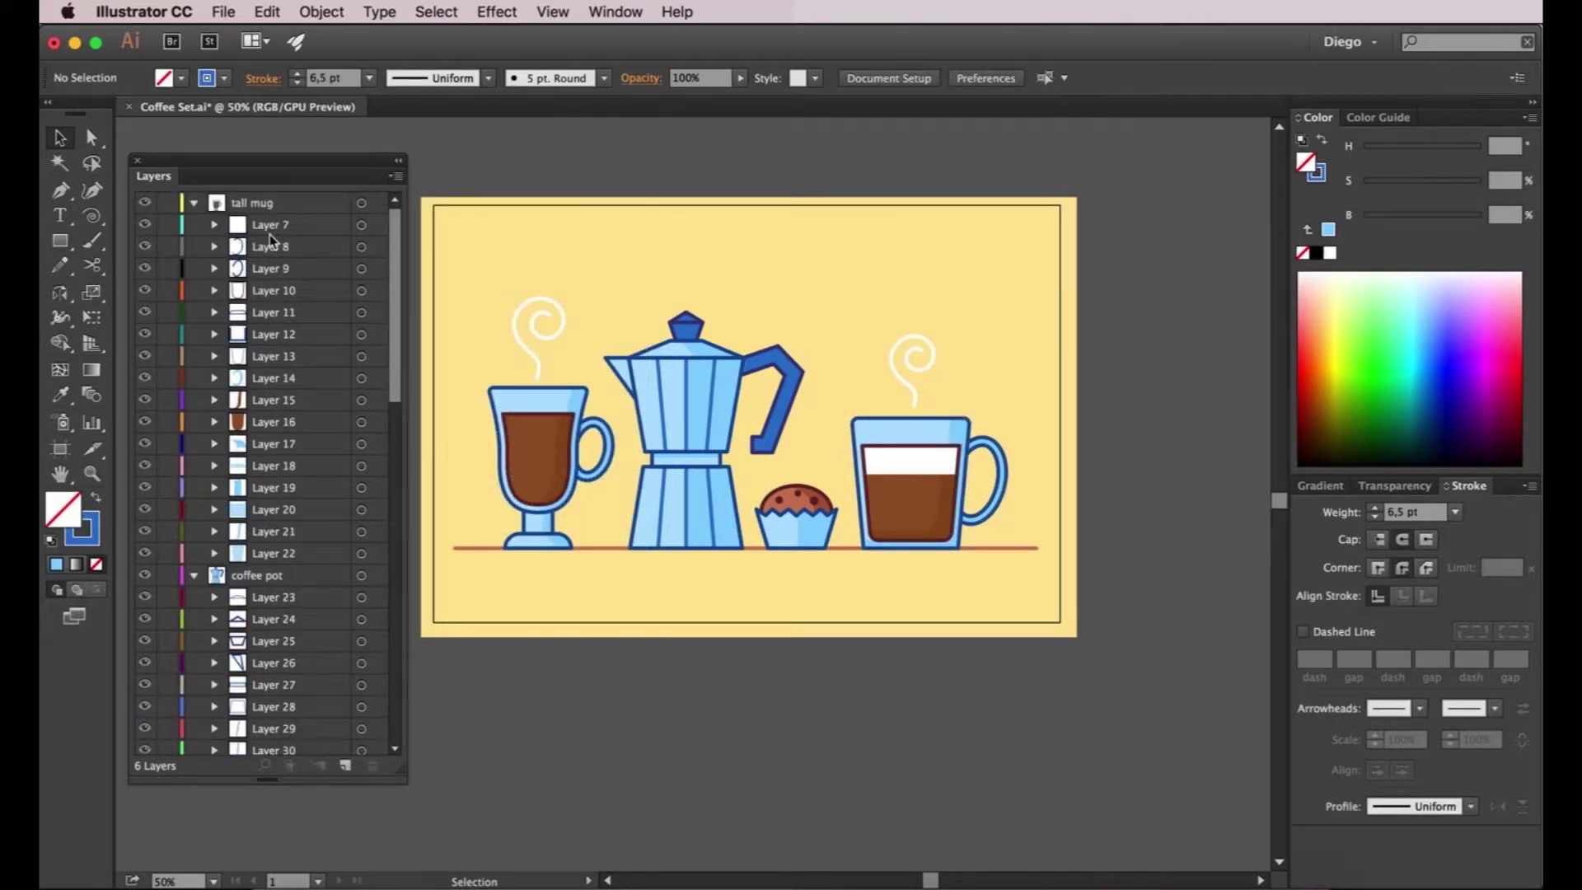
pyautogui.click(243, 209)
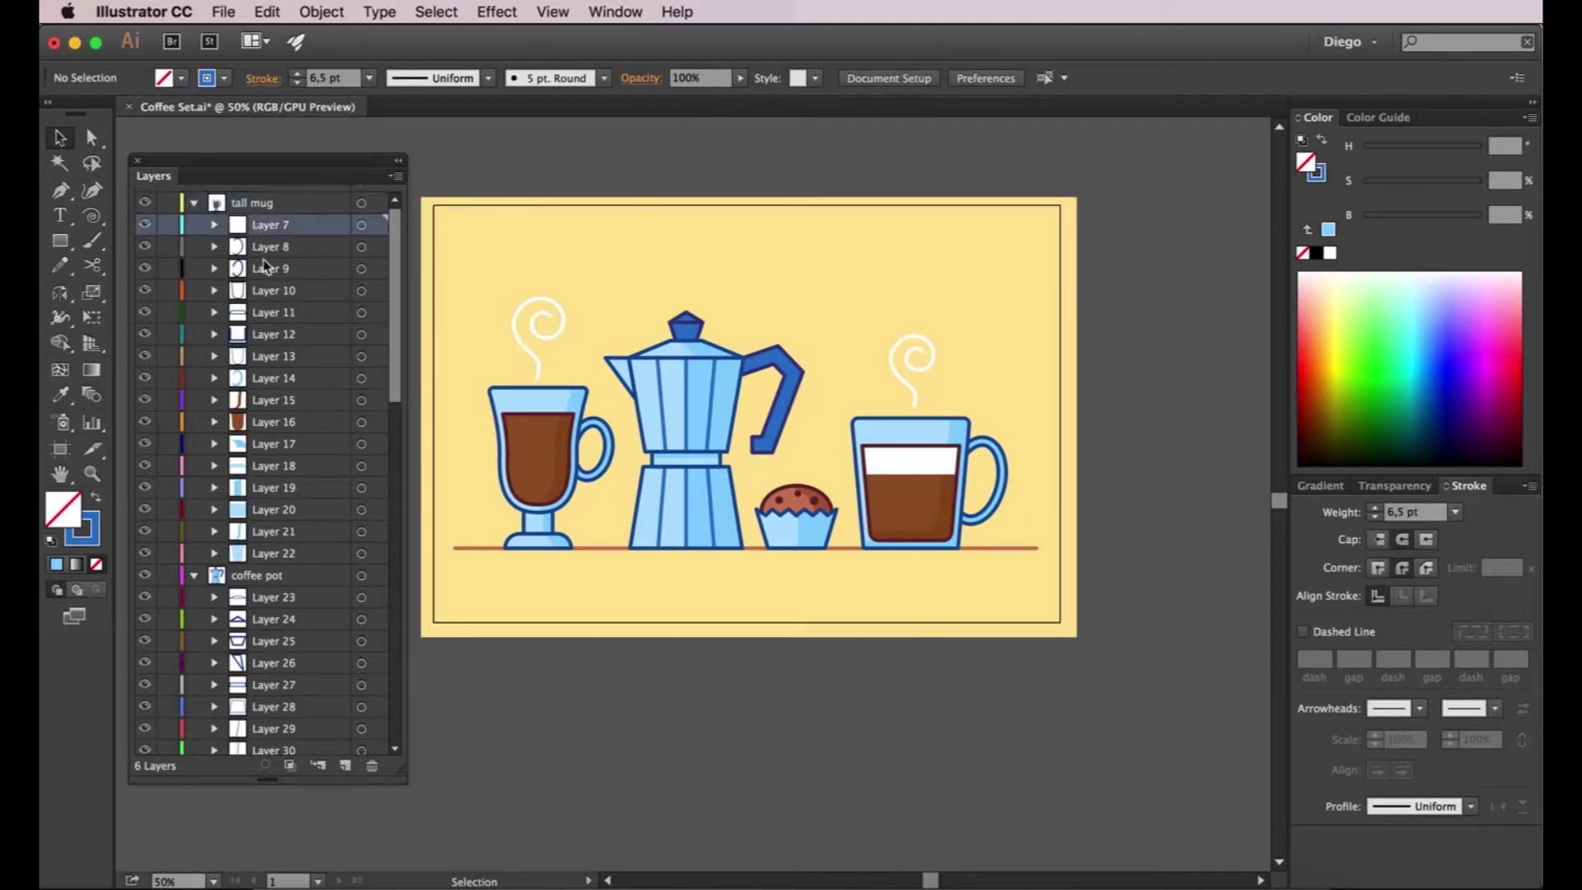
pyautogui.click(264, 553)
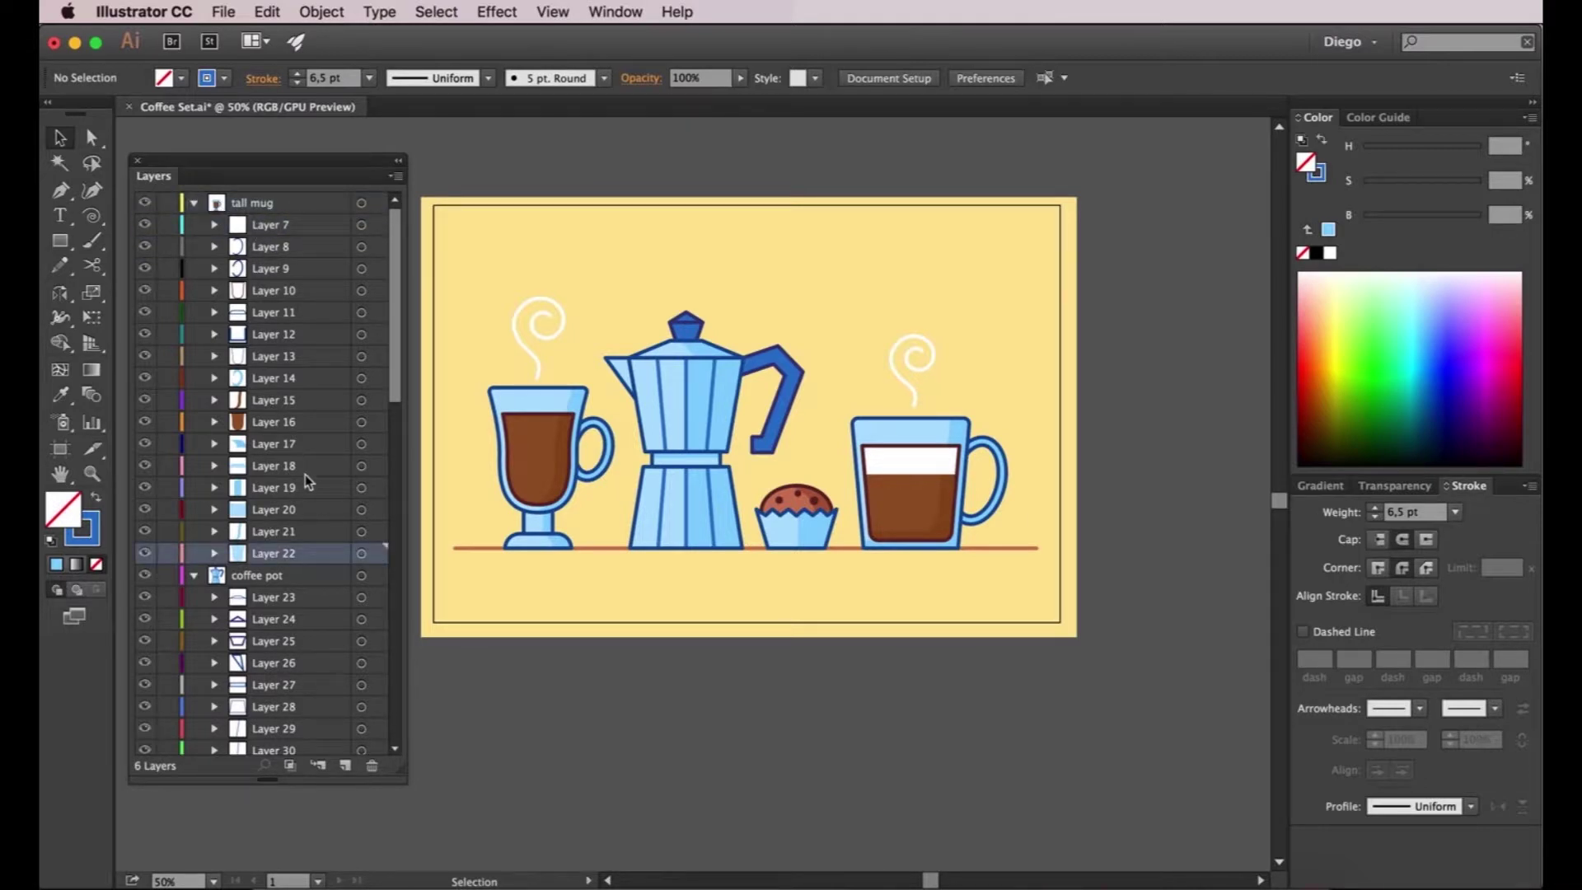
pyautogui.click(270, 228)
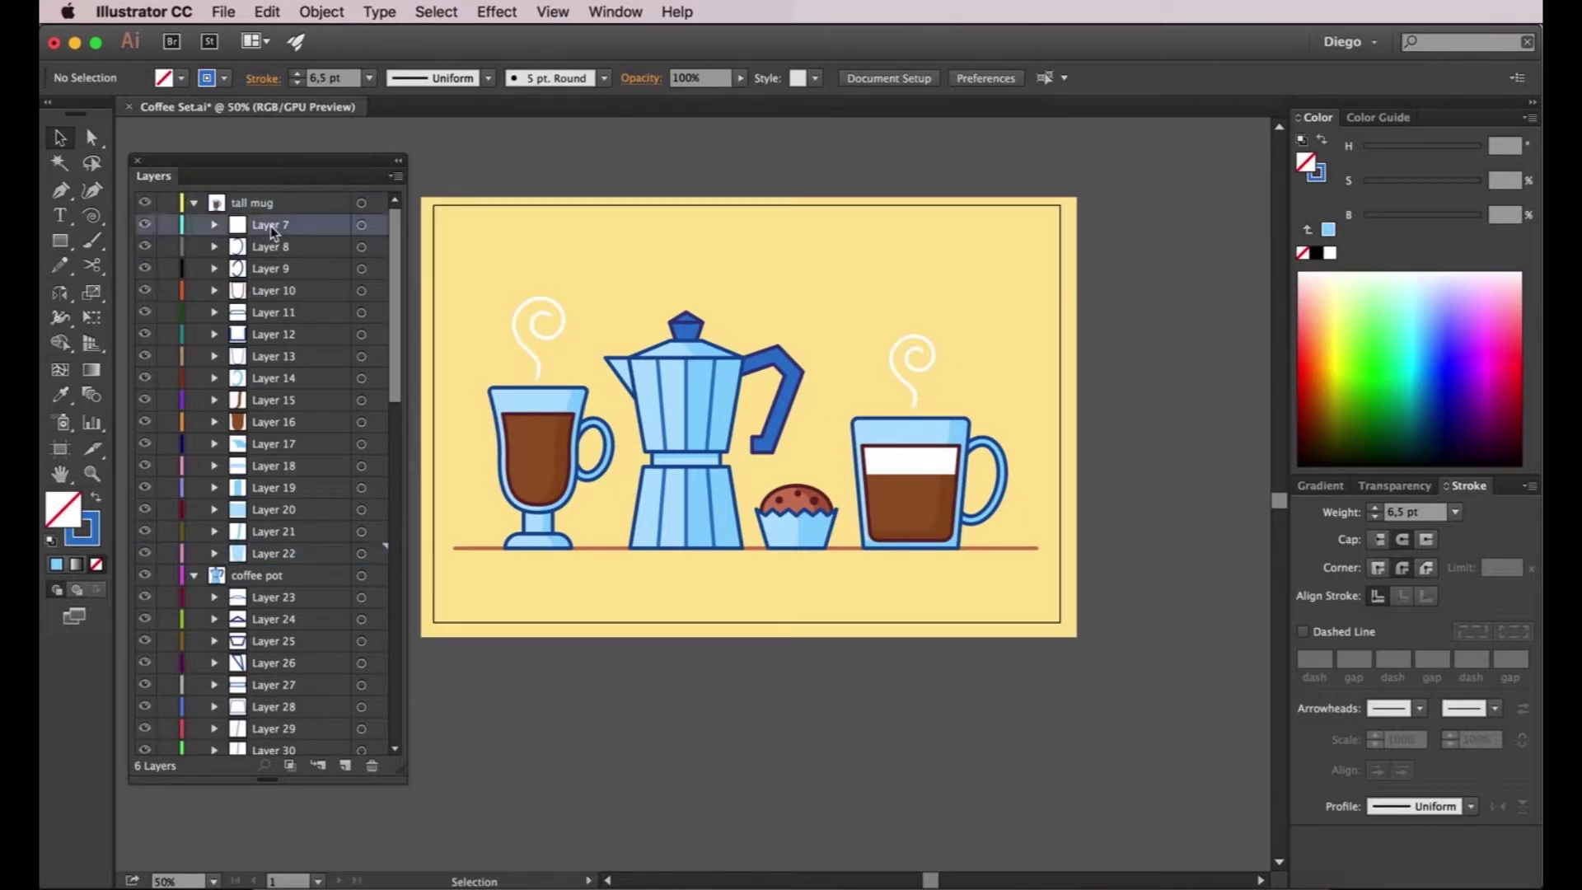
pyautogui.click(147, 226)
pyautogui.click(147, 226)
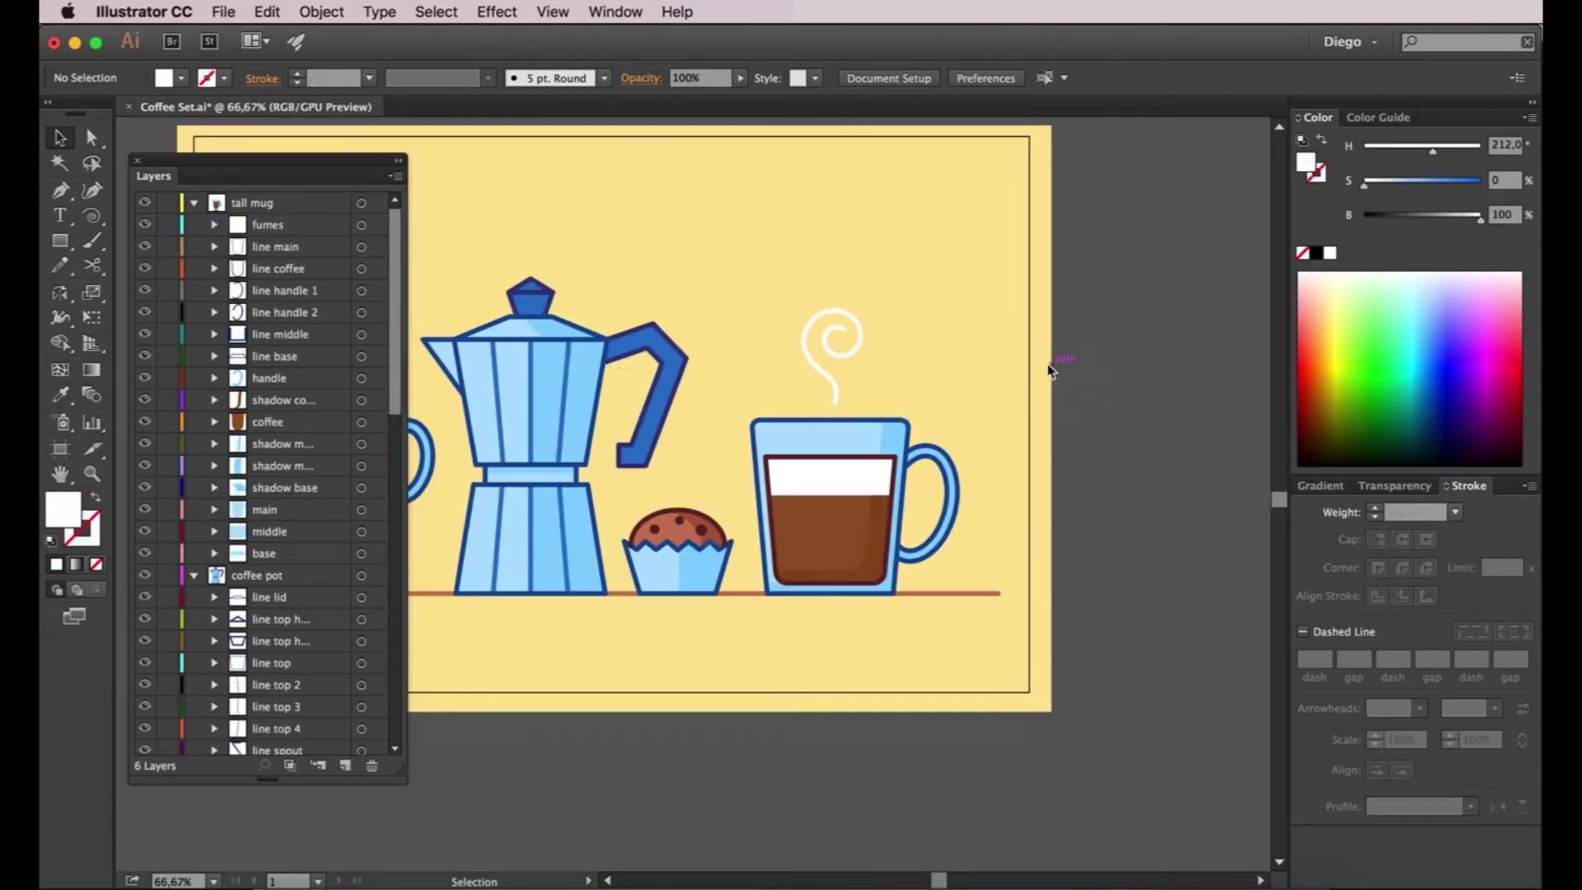
pyautogui.moveTo(606, 374); pyautogui.dragTo(804, 388)
pyautogui.scroll(-3, 298, 464)
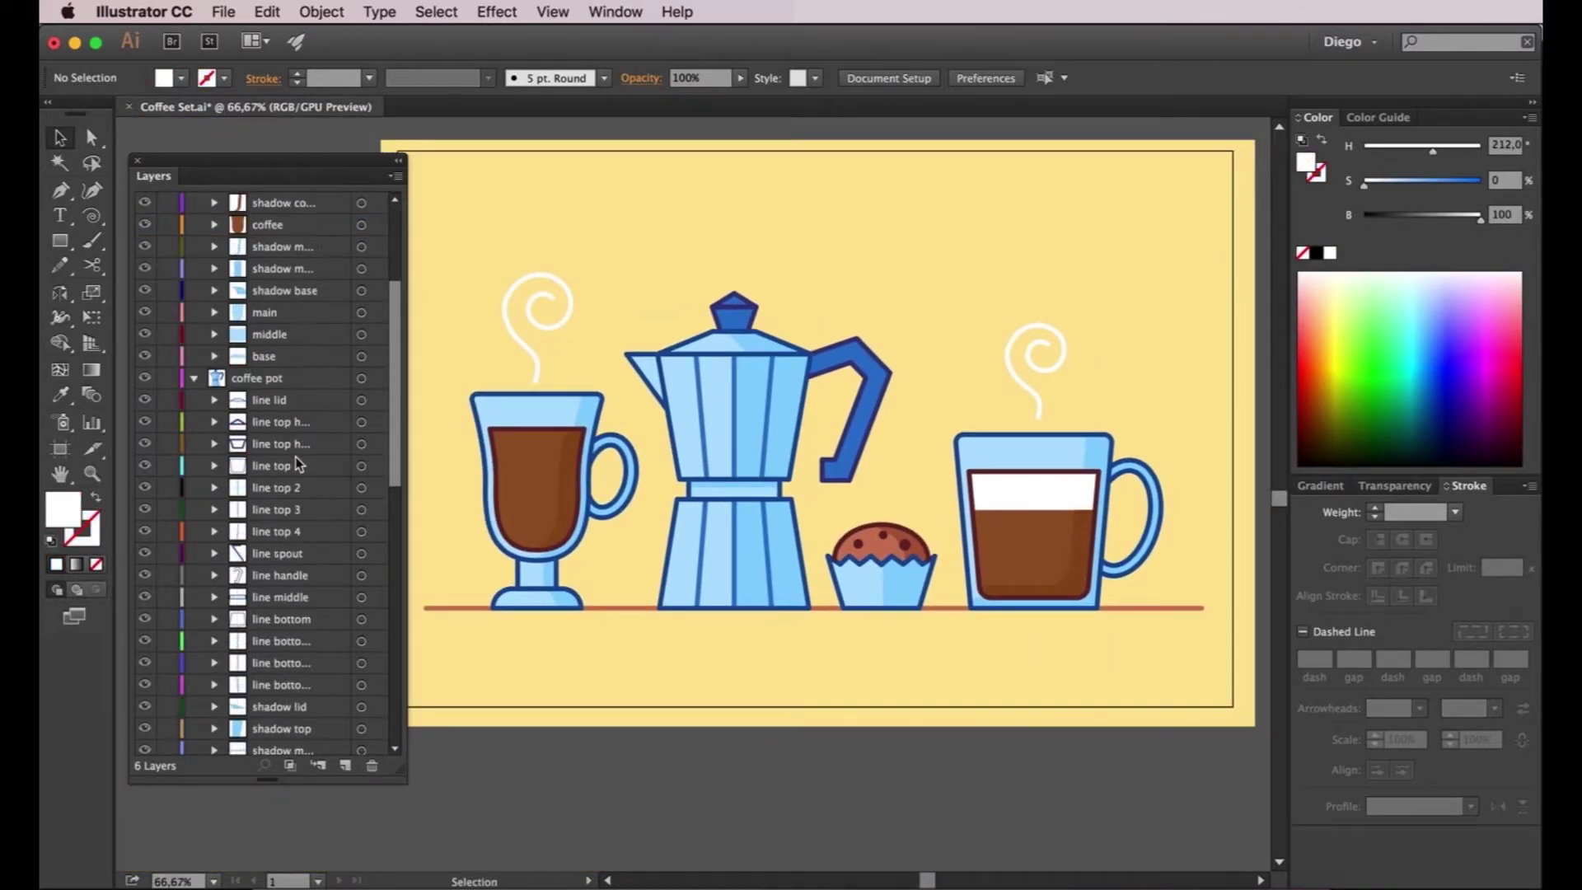
pyautogui.scroll(-3, 299, 463)
pyautogui.scroll(-2, 305, 486)
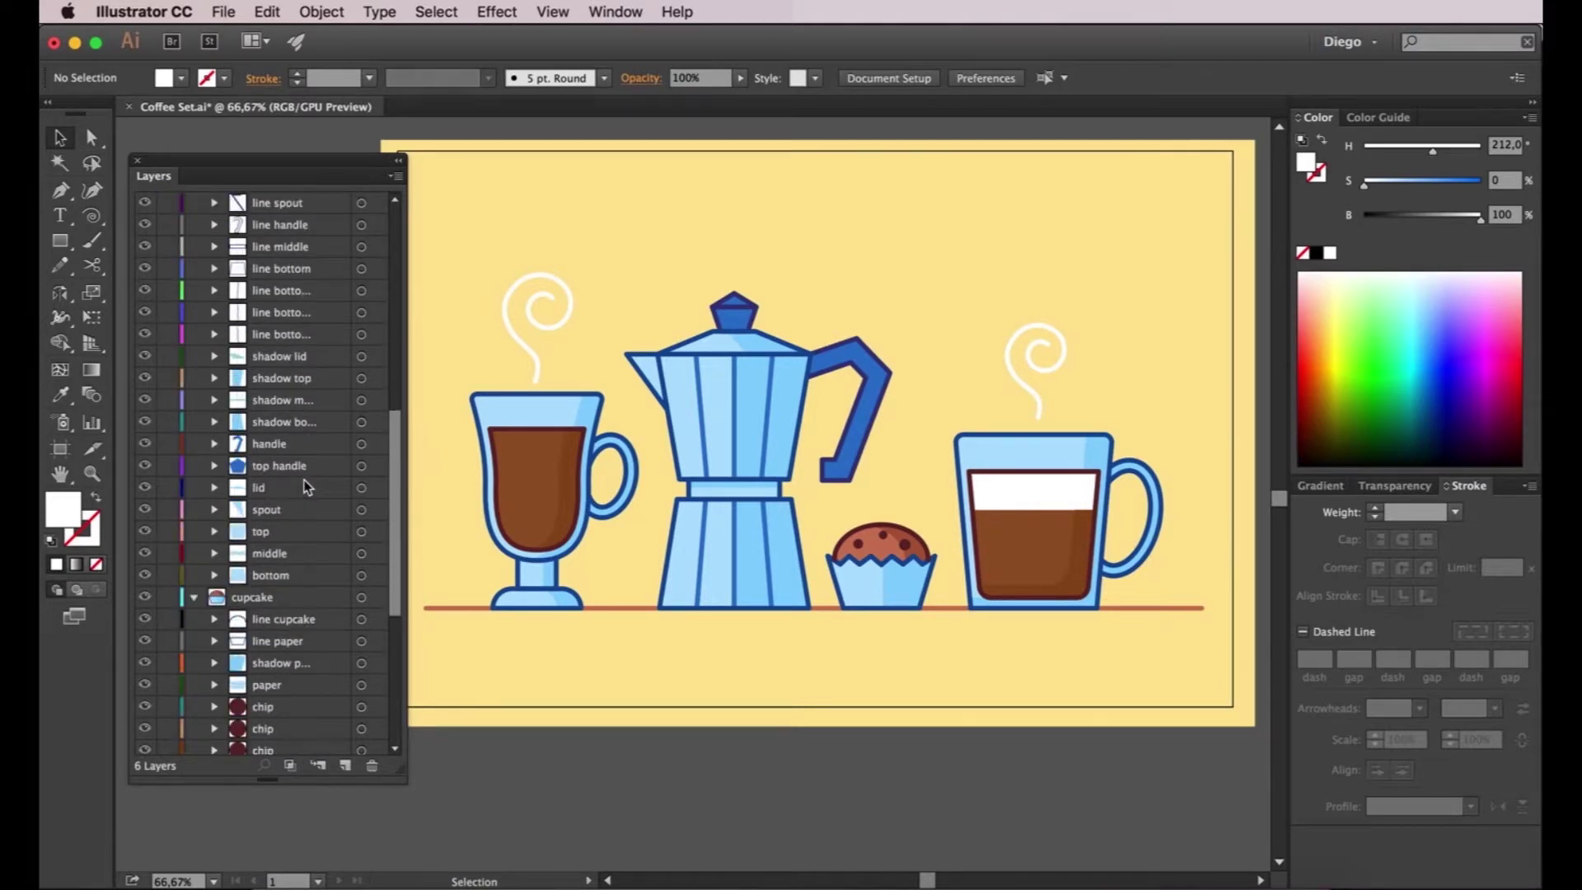
pyautogui.scroll(-2, 305, 486)
pyautogui.scroll(-2, 304, 486)
pyautogui.scroll(-2, 305, 486)
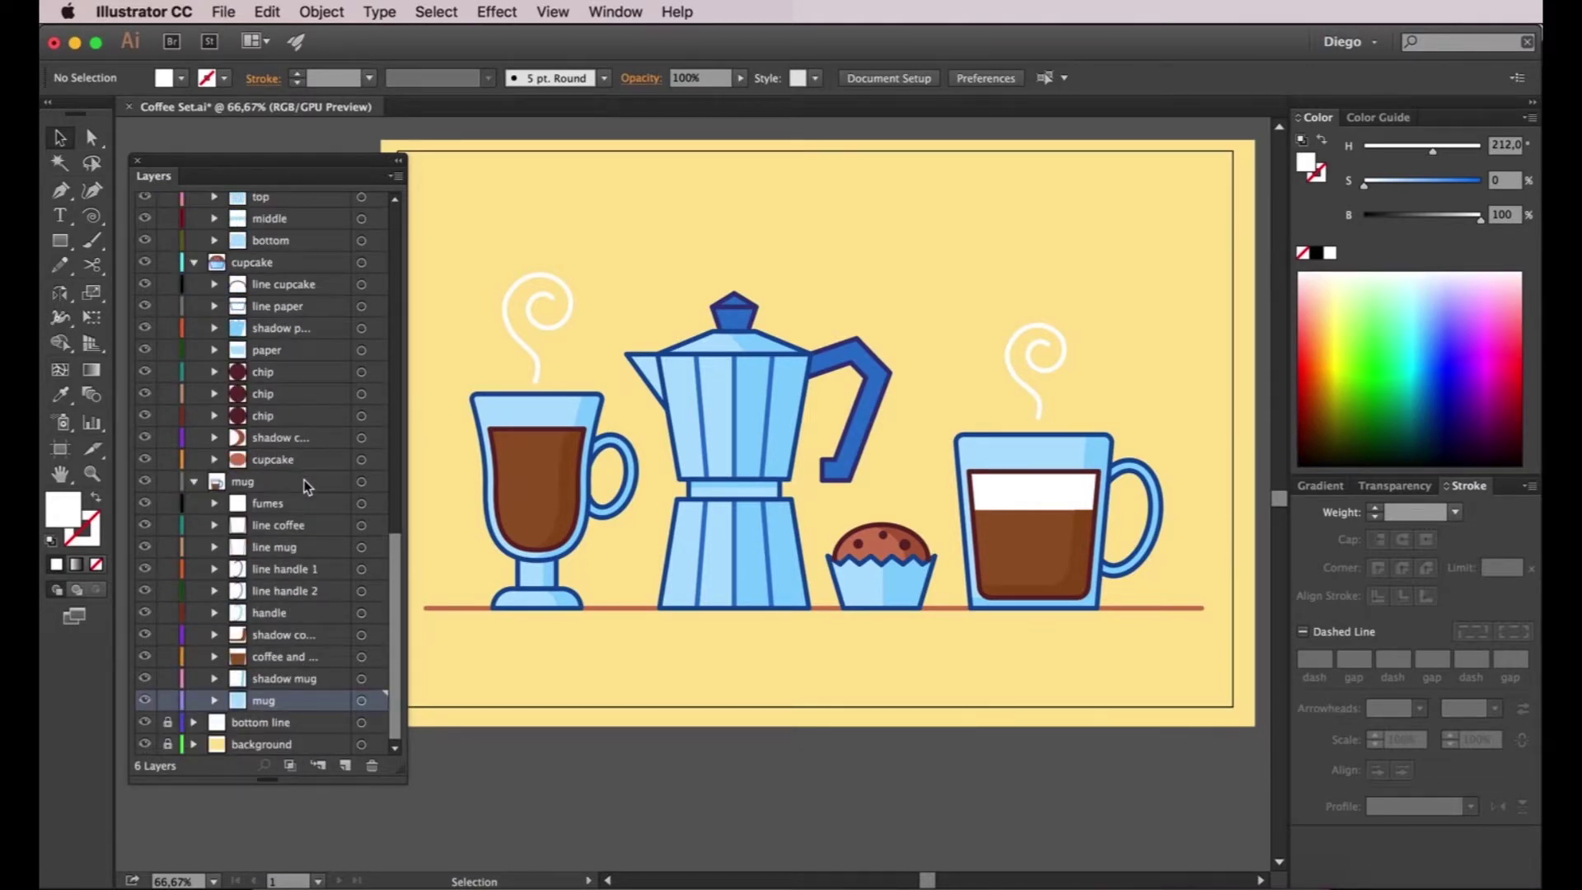
pyautogui.scroll(4, 305, 486)
pyautogui.scroll(4, 305, 486)
pyautogui.scroll(3, 305, 486)
pyautogui.scroll(3, 305, 486)
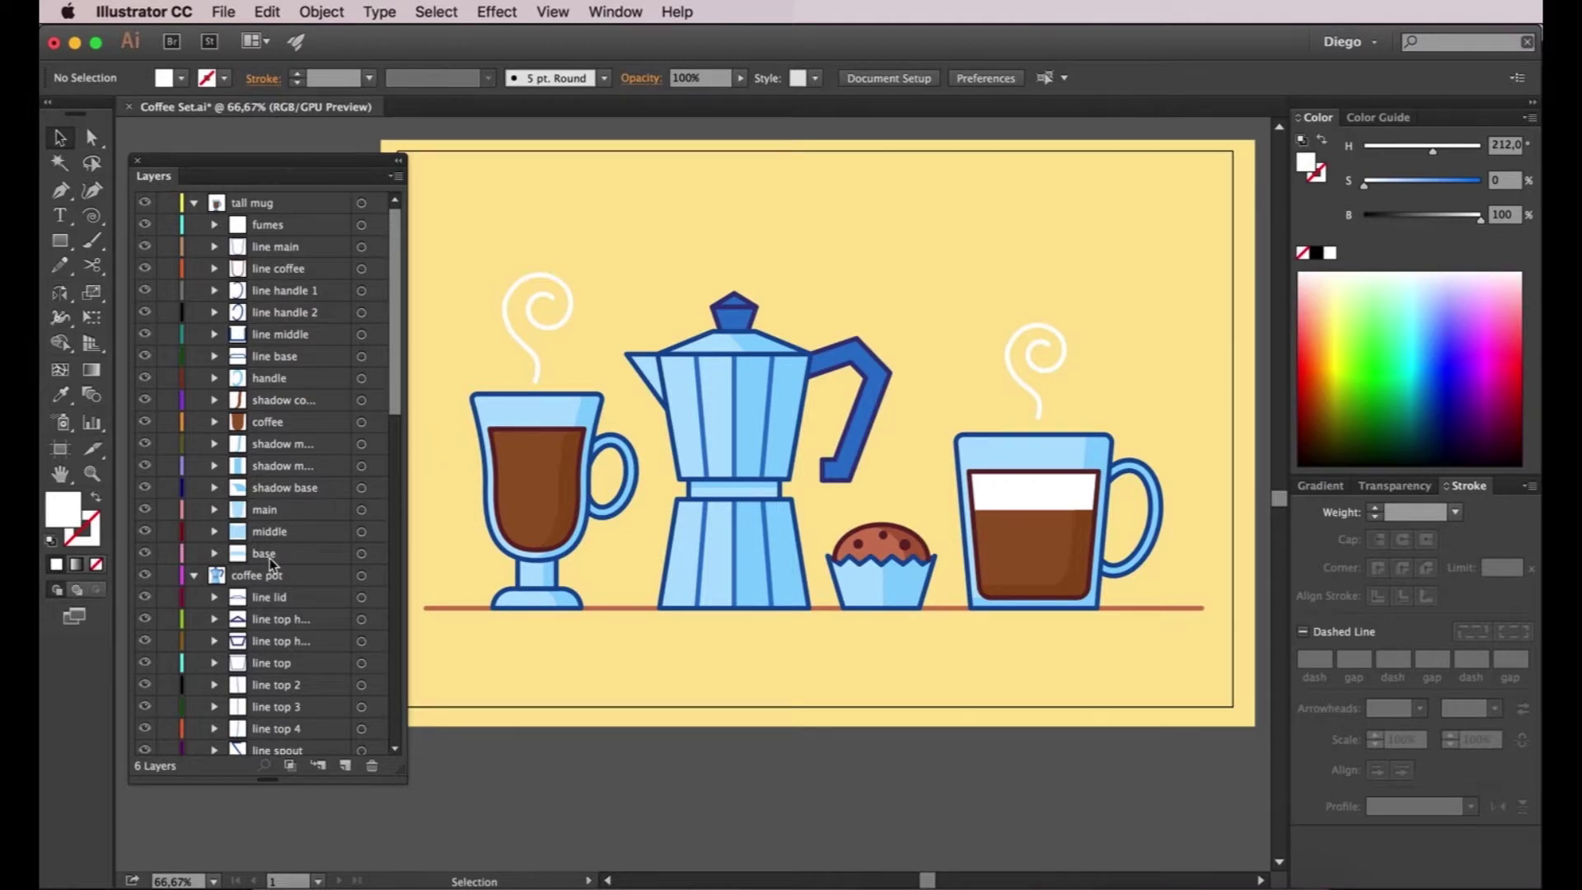
pyautogui.scroll(-3, 269, 564)
pyautogui.scroll(-1, 269, 564)
pyautogui.scroll(-3, 269, 563)
pyautogui.scroll(-3, 272, 564)
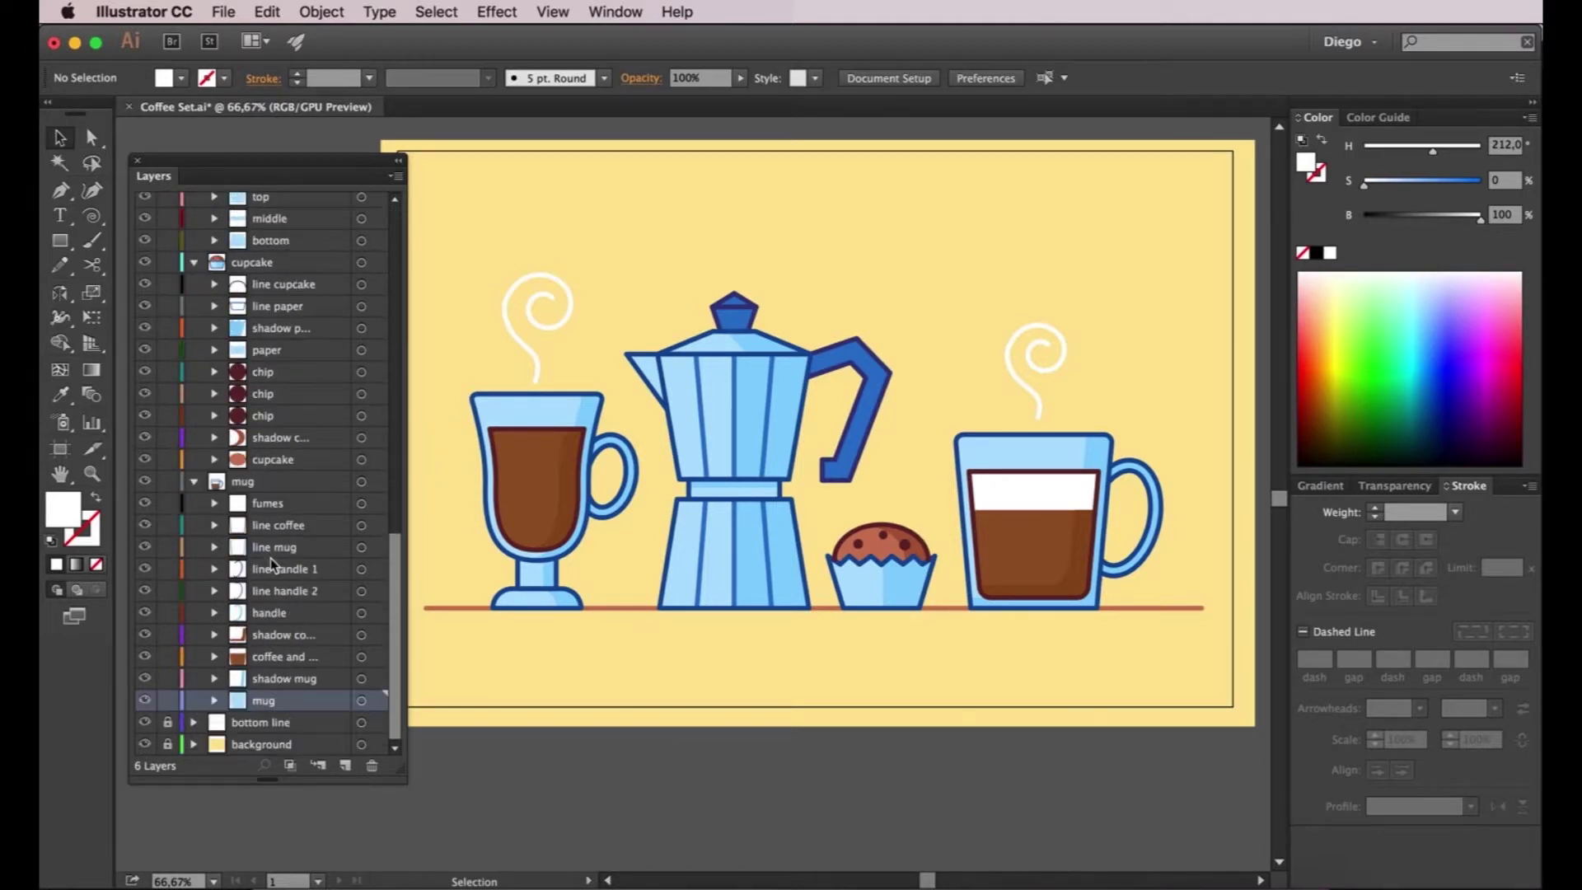
pyautogui.scroll(5, 271, 564)
pyautogui.scroll(5, 272, 563)
pyautogui.click(263, 225)
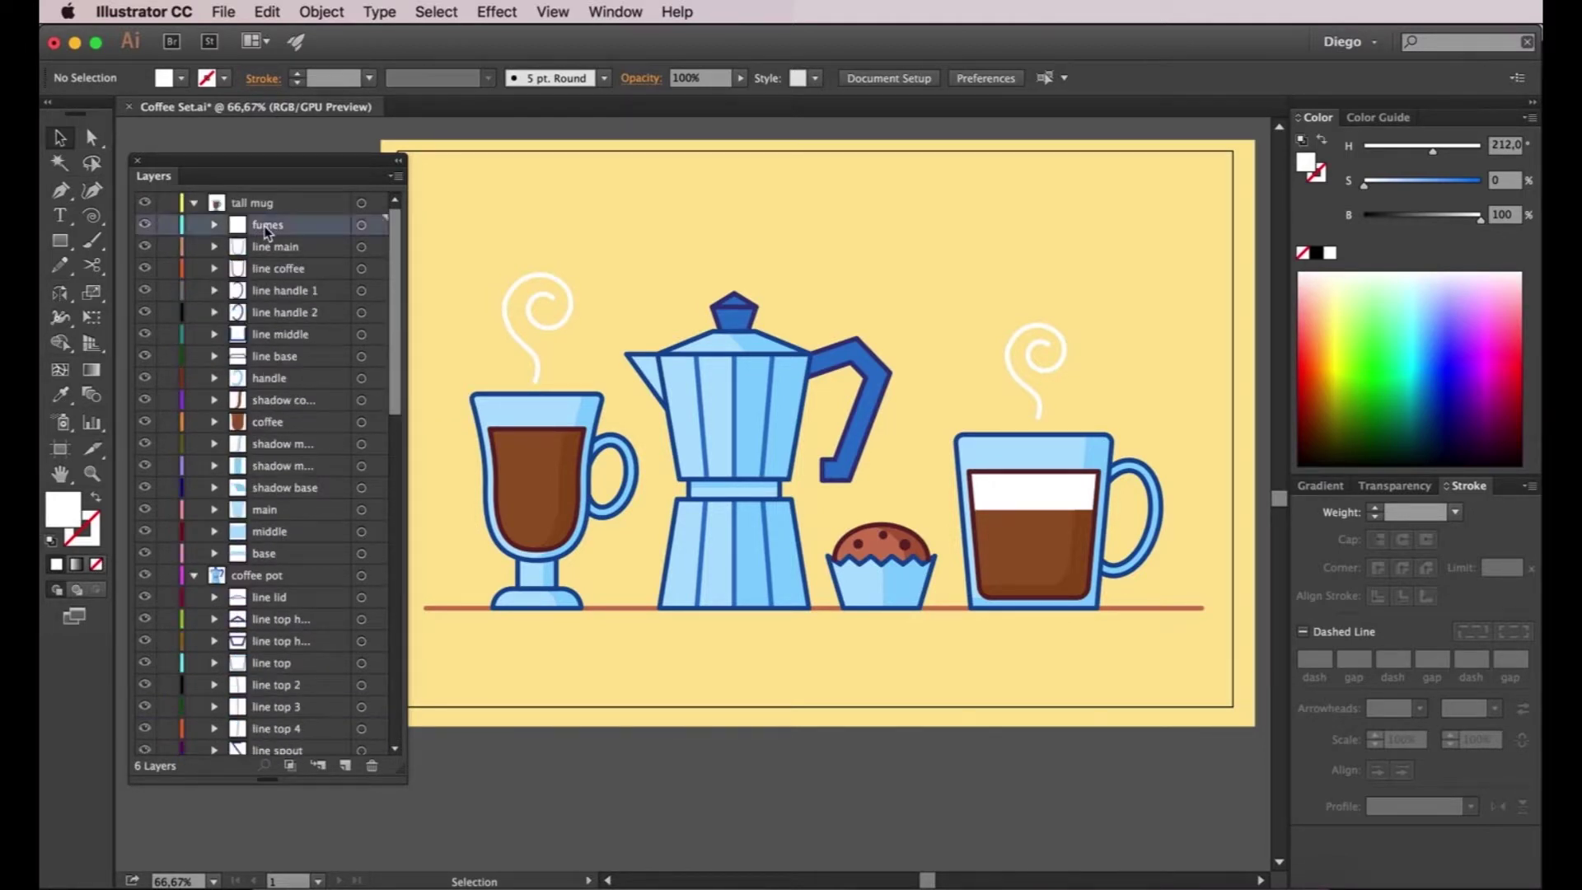
# Step: Move the tall mug parts, fumes through base, to top level and delete the empty tall mug layer
pyautogui.keyDown('shift'); pyautogui.click(265, 554); pyautogui.keyUp('shift')
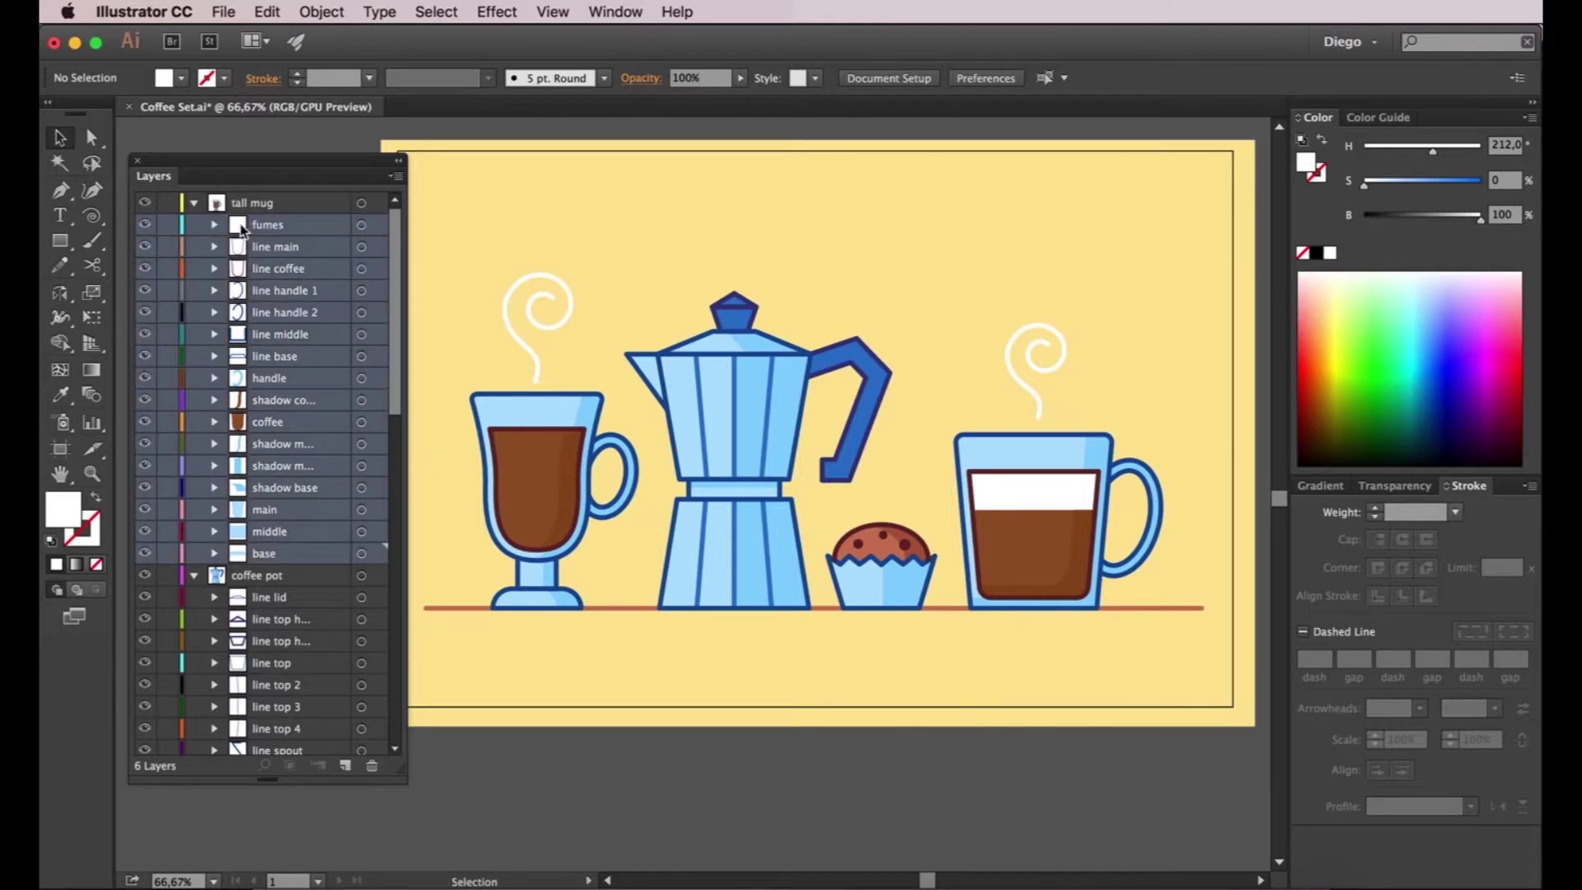
pyautogui.click(305, 231)
pyautogui.keyDown('shift'); pyautogui.click(265, 553); pyautogui.keyUp('shift')
pyautogui.moveTo(243, 230); pyautogui.dragTo(258, 196)
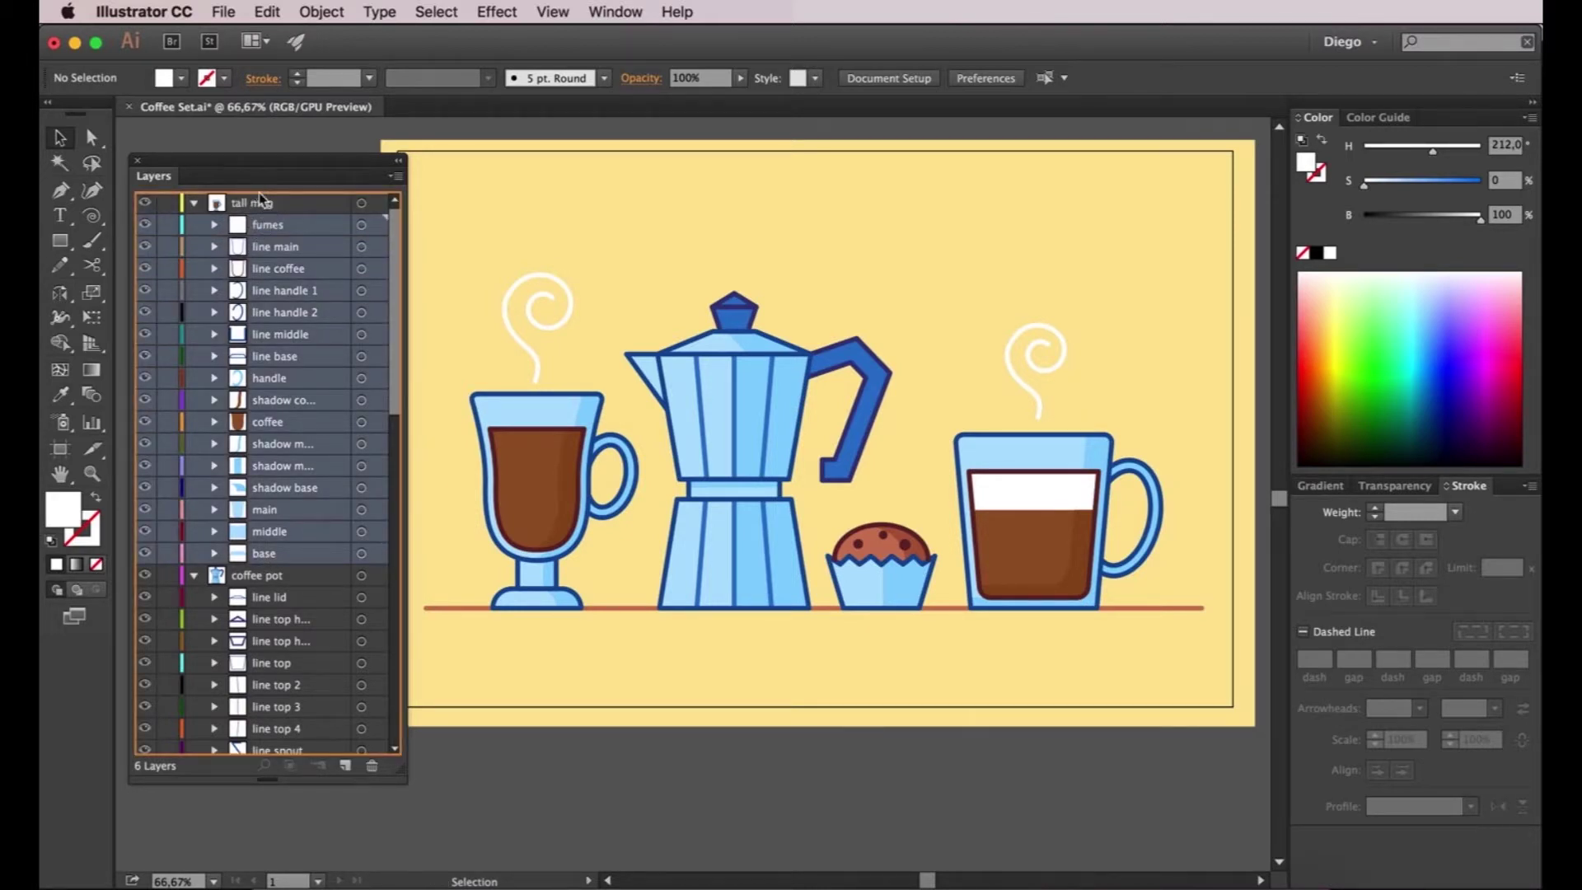
pyautogui.click(257, 551)
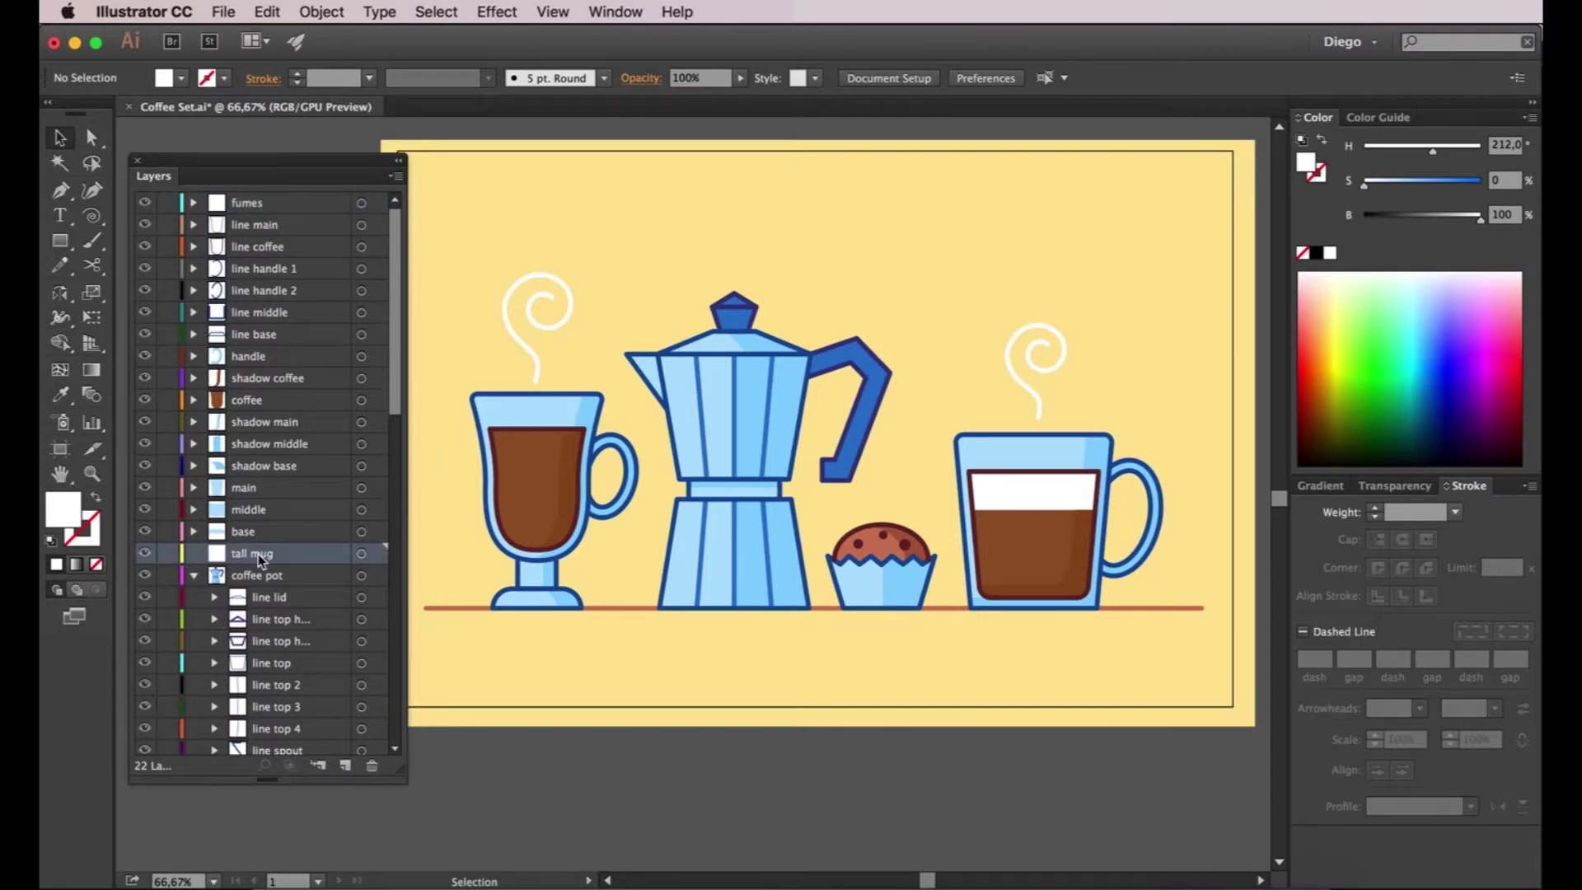
pyautogui.click(371, 765)
# Step: Move the coffee pot parts, from the line lid down, out to top level
pyautogui.click(261, 575)
pyautogui.scroll(-5, 261, 585)
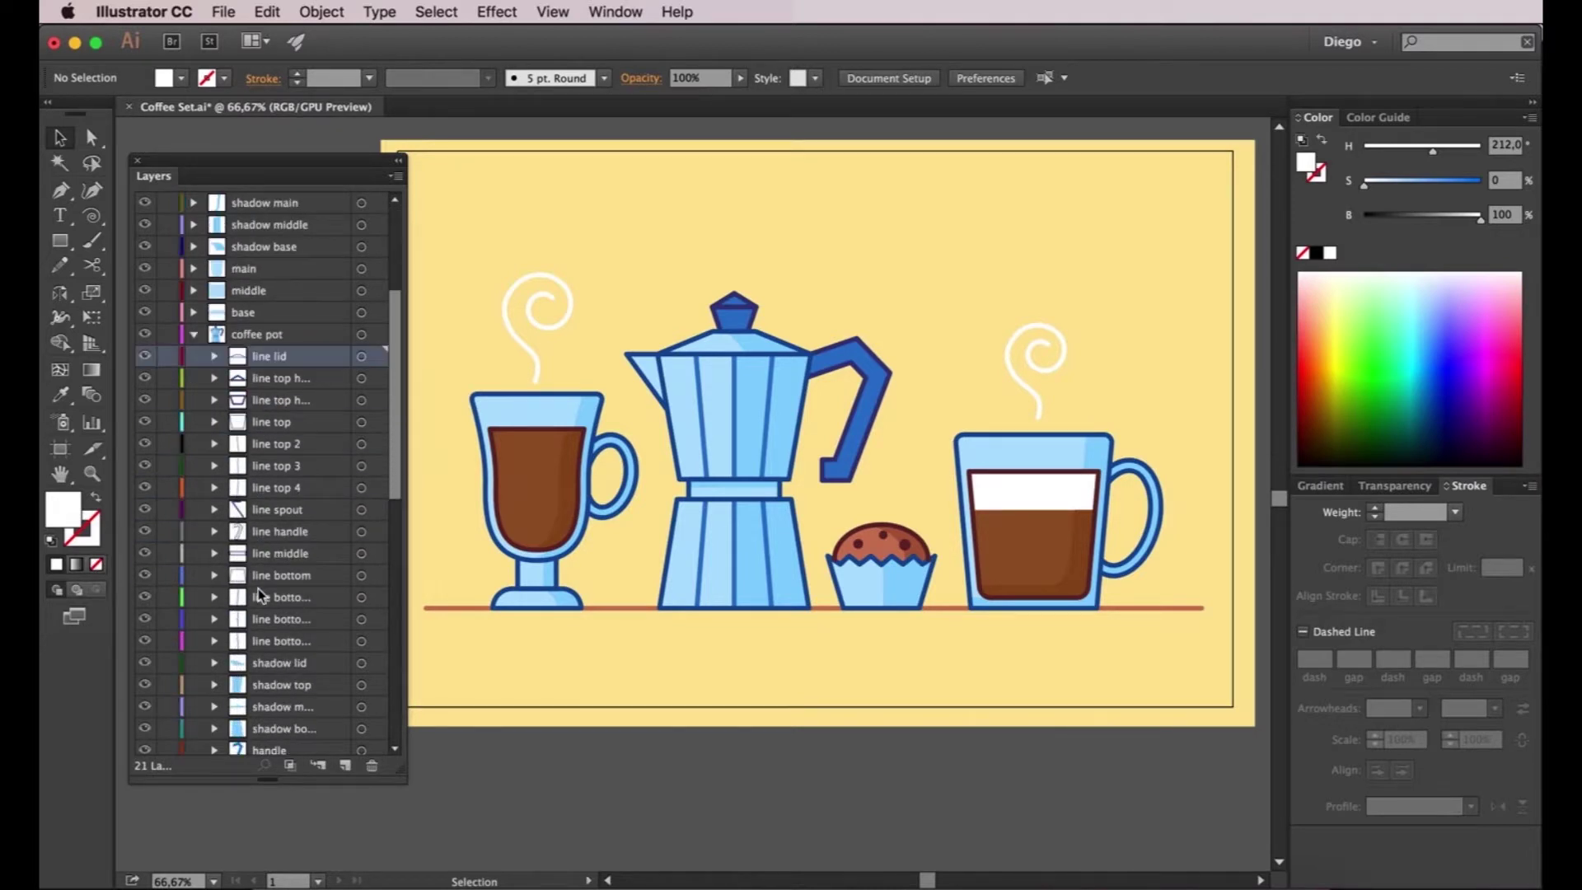
pyautogui.scroll(-2, 260, 596)
pyautogui.keyDown('shift'); pyautogui.click(262, 672); pyautogui.keyUp('shift')
pyautogui.scroll(5, 272, 445)
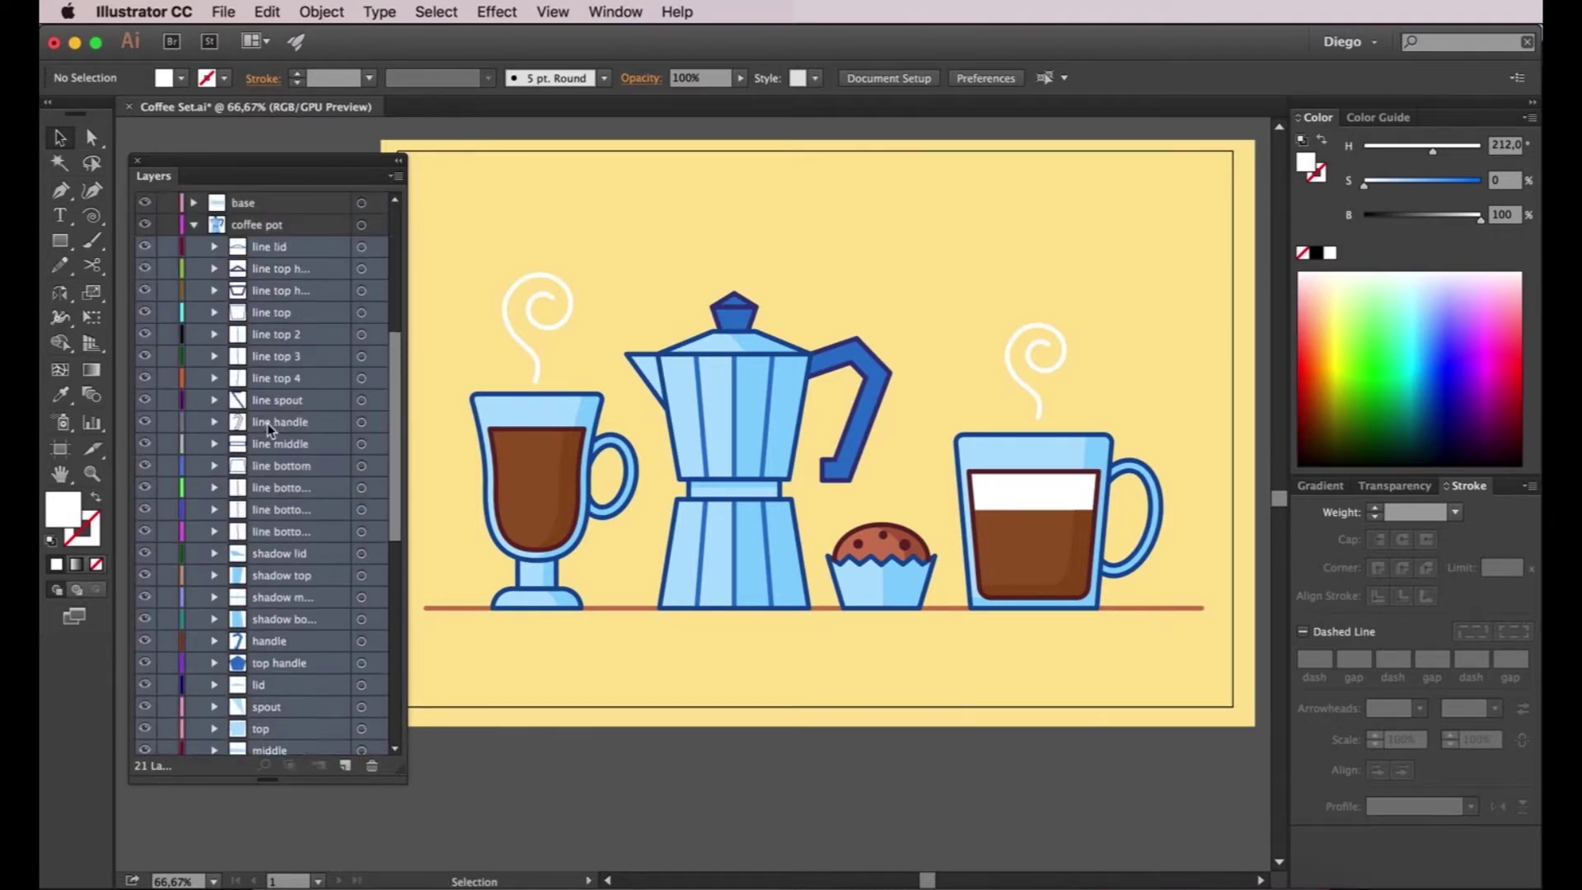
pyautogui.moveTo(264, 423); pyautogui.dragTo(249, 393)
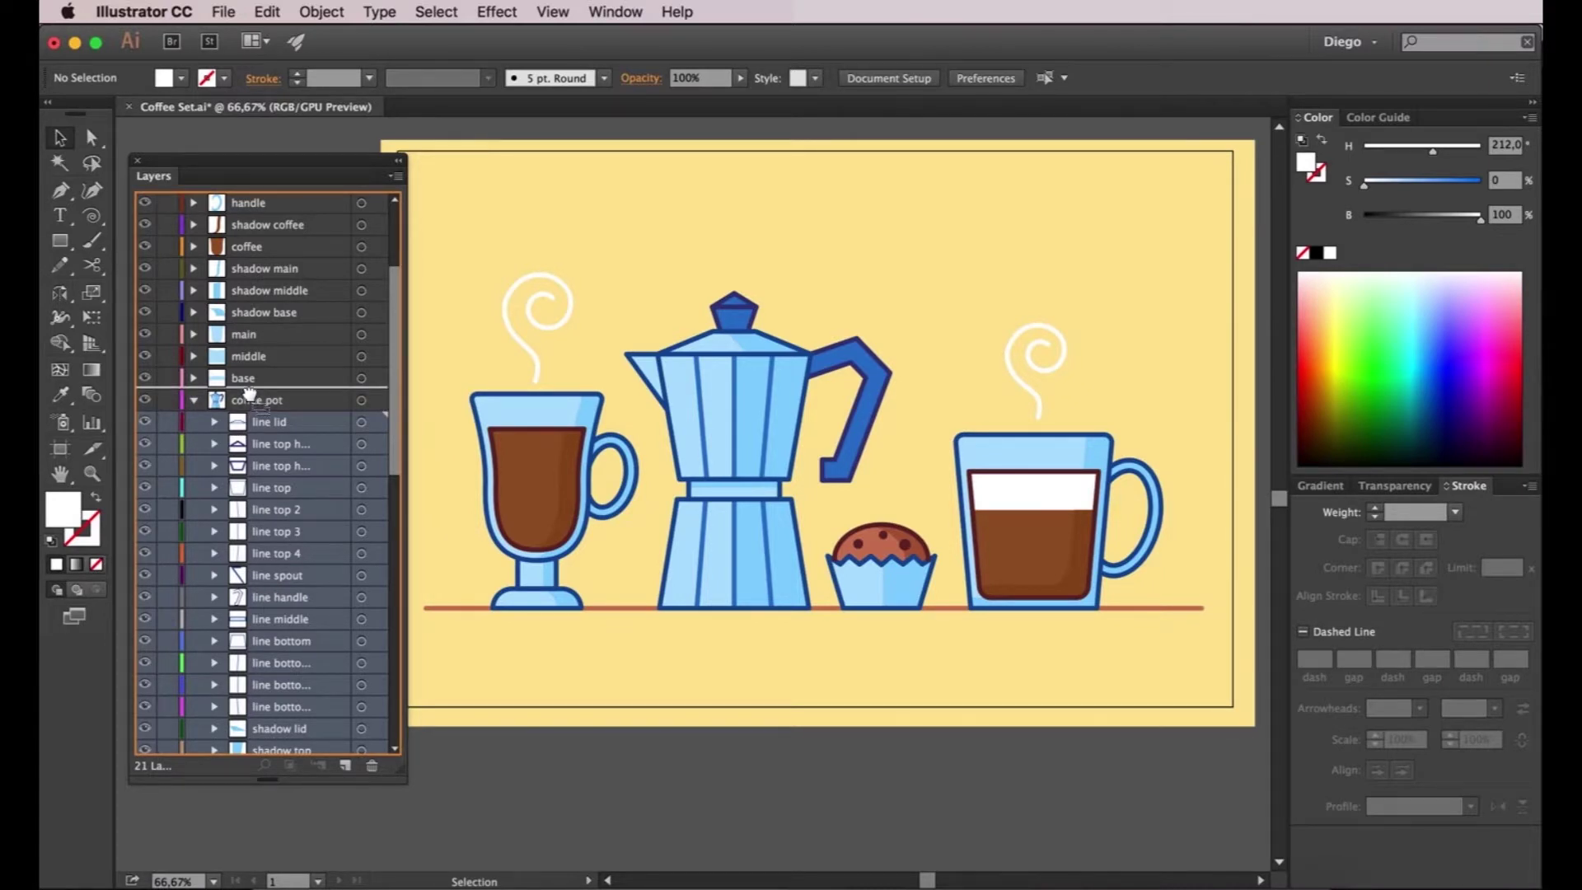
pyautogui.moveTo(249, 393); pyautogui.dragTo(248, 390)
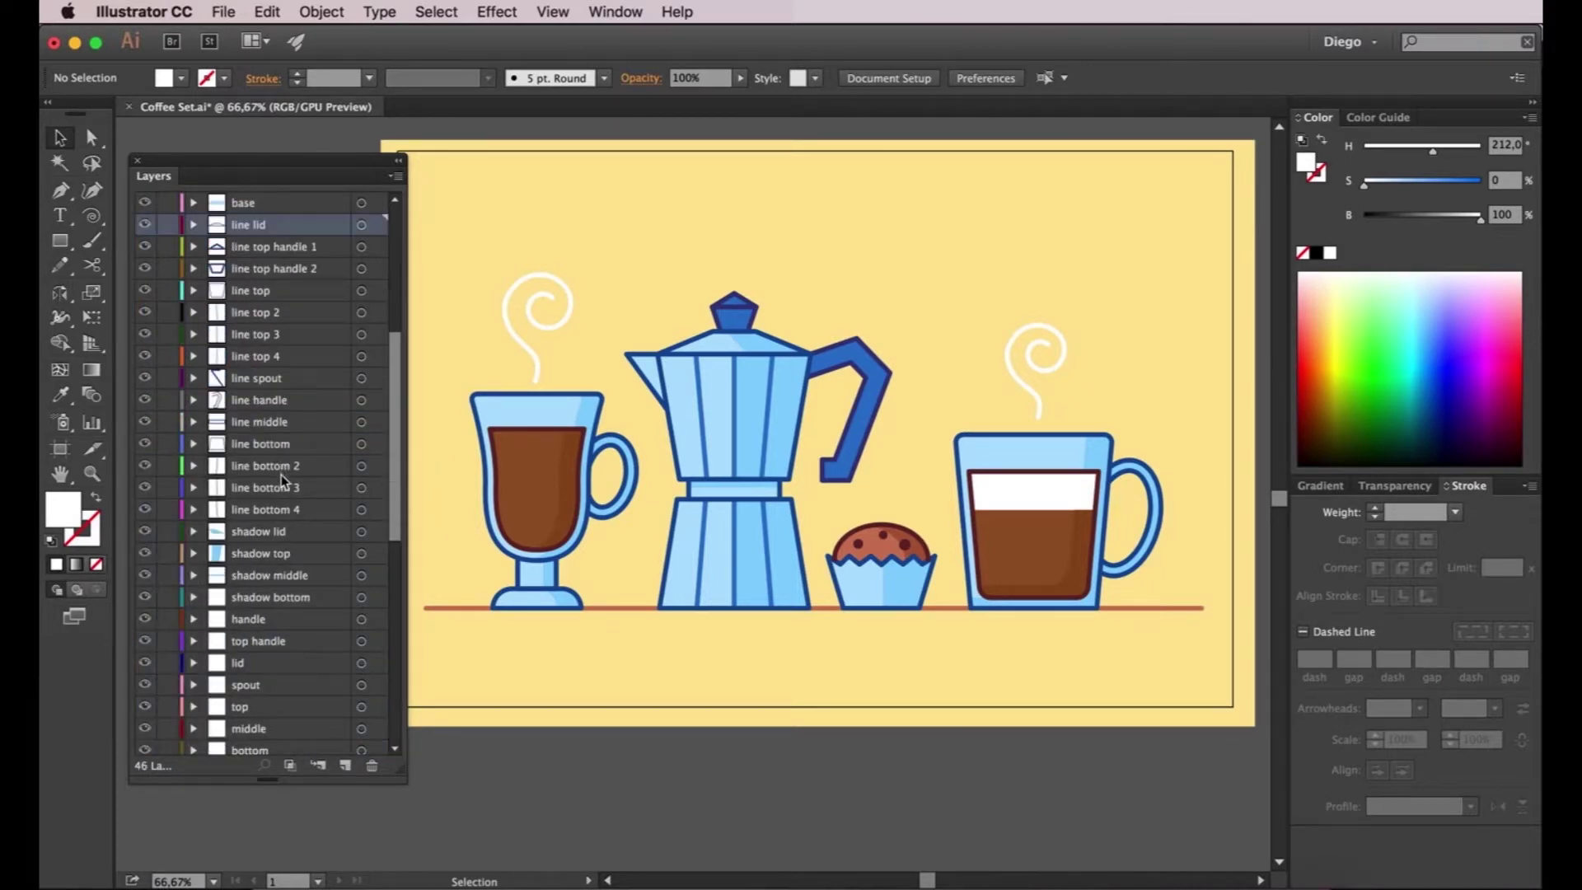
# Step: Delete the empty coffee pot layer, move the cupcake parts to top level, and delete its empty layer
pyautogui.scroll(-5, 283, 476)
pyautogui.click(268, 577)
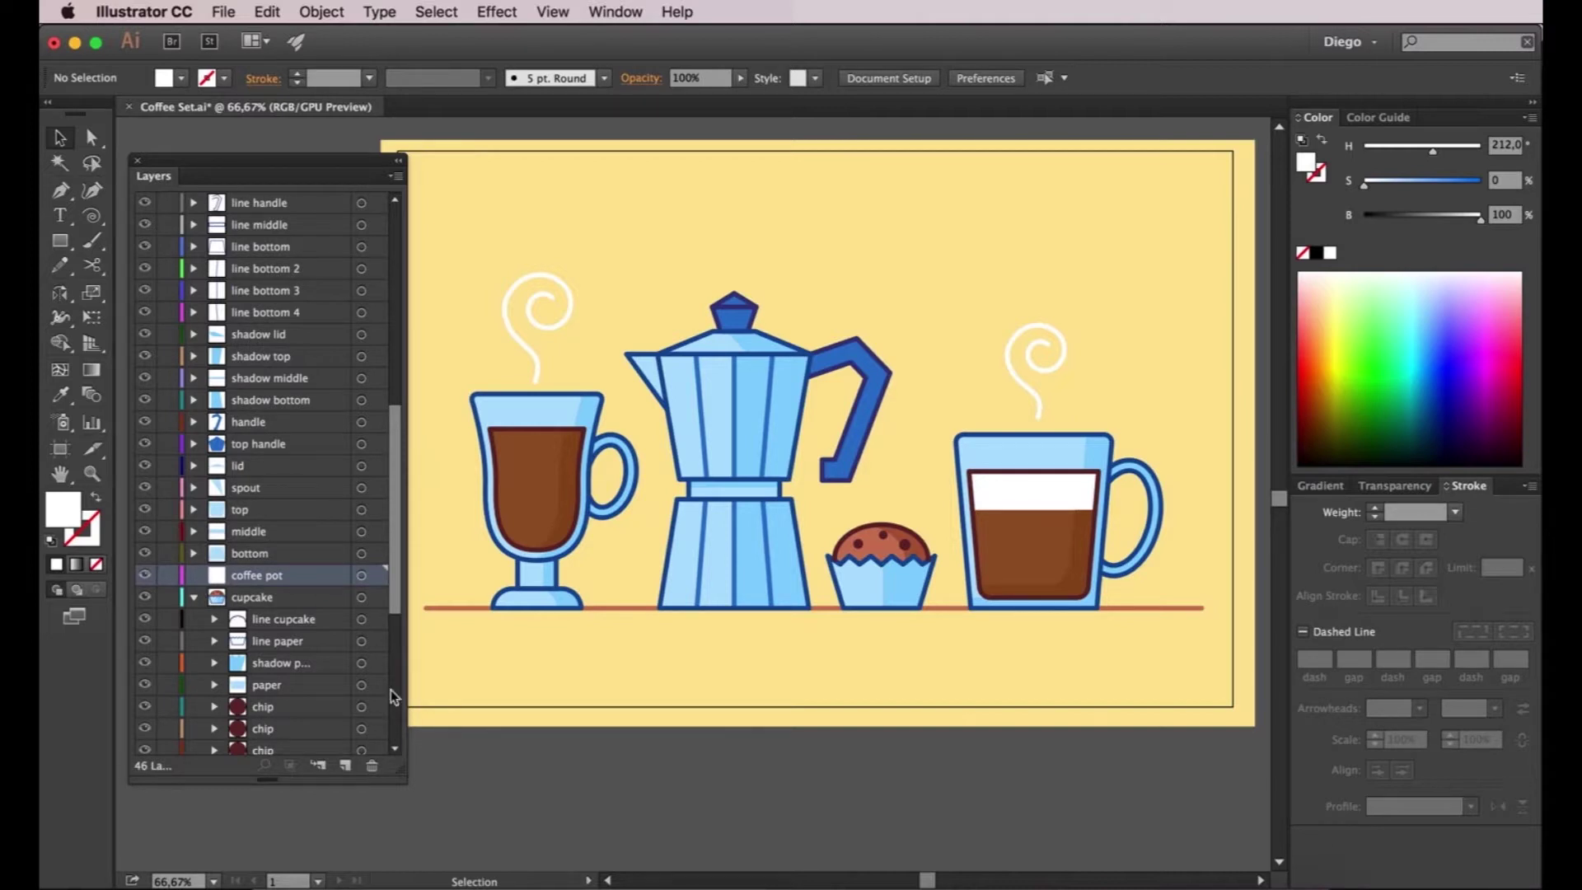
pyautogui.click(371, 765)
pyautogui.scroll(-3, 280, 624)
pyautogui.scroll(-2, 280, 624)
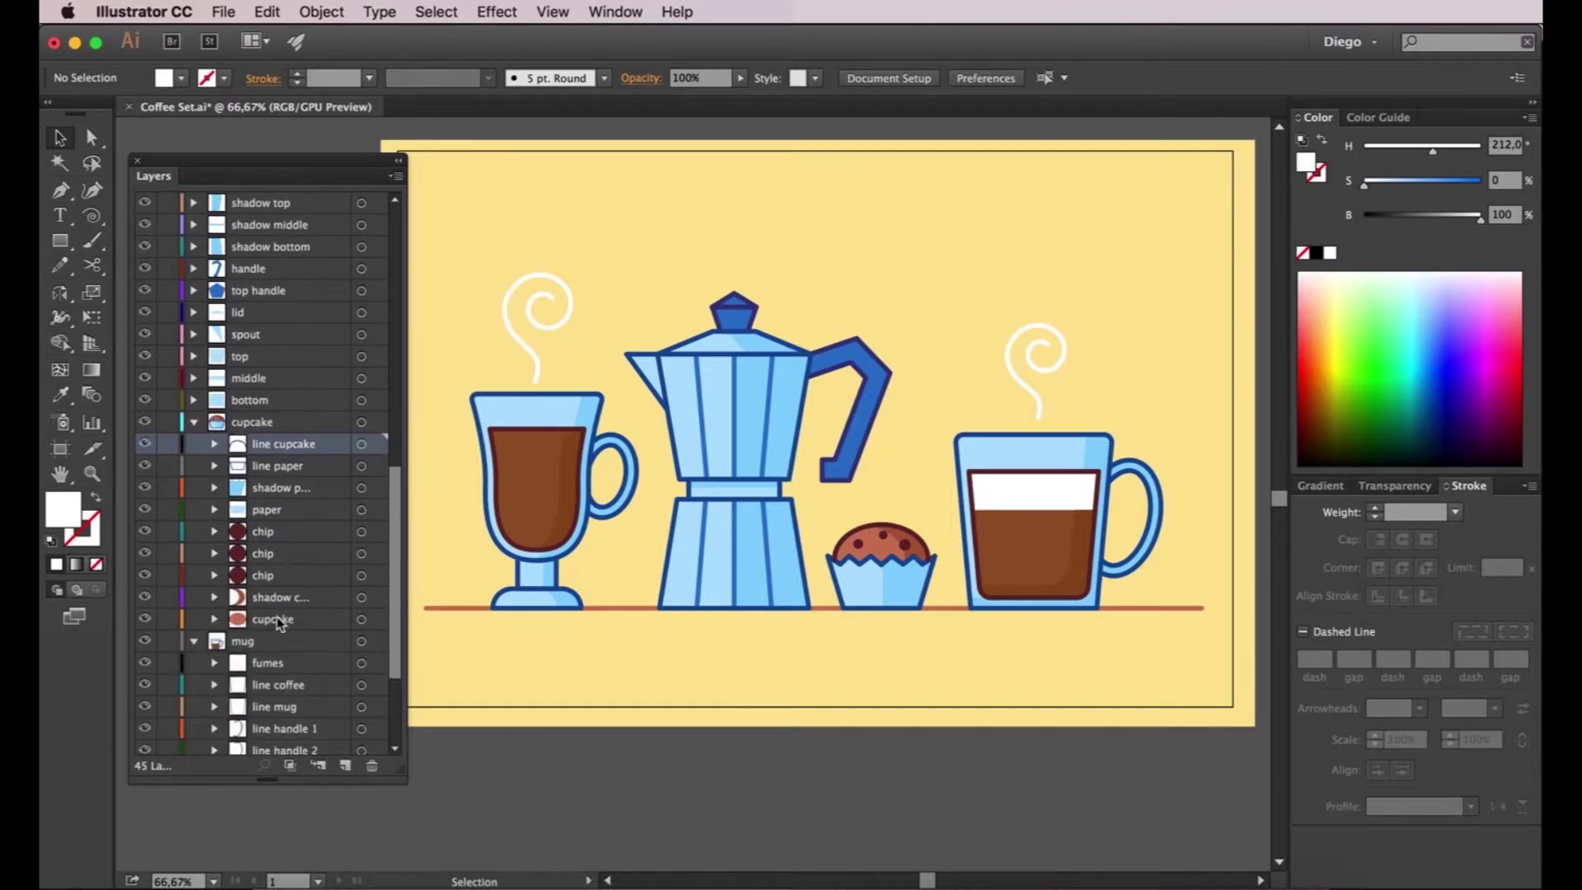
pyautogui.keyDown('shift'); pyautogui.click(274, 618); pyautogui.keyUp('shift')
pyautogui.moveTo(274, 618); pyautogui.dragTo(237, 411)
pyautogui.click(280, 618)
pyautogui.click(371, 765)
# Step: Move the mug parts to top level, delete the empty mug layer, and save the file
pyautogui.click(260, 643)
pyautogui.scroll(-3, 254, 692)
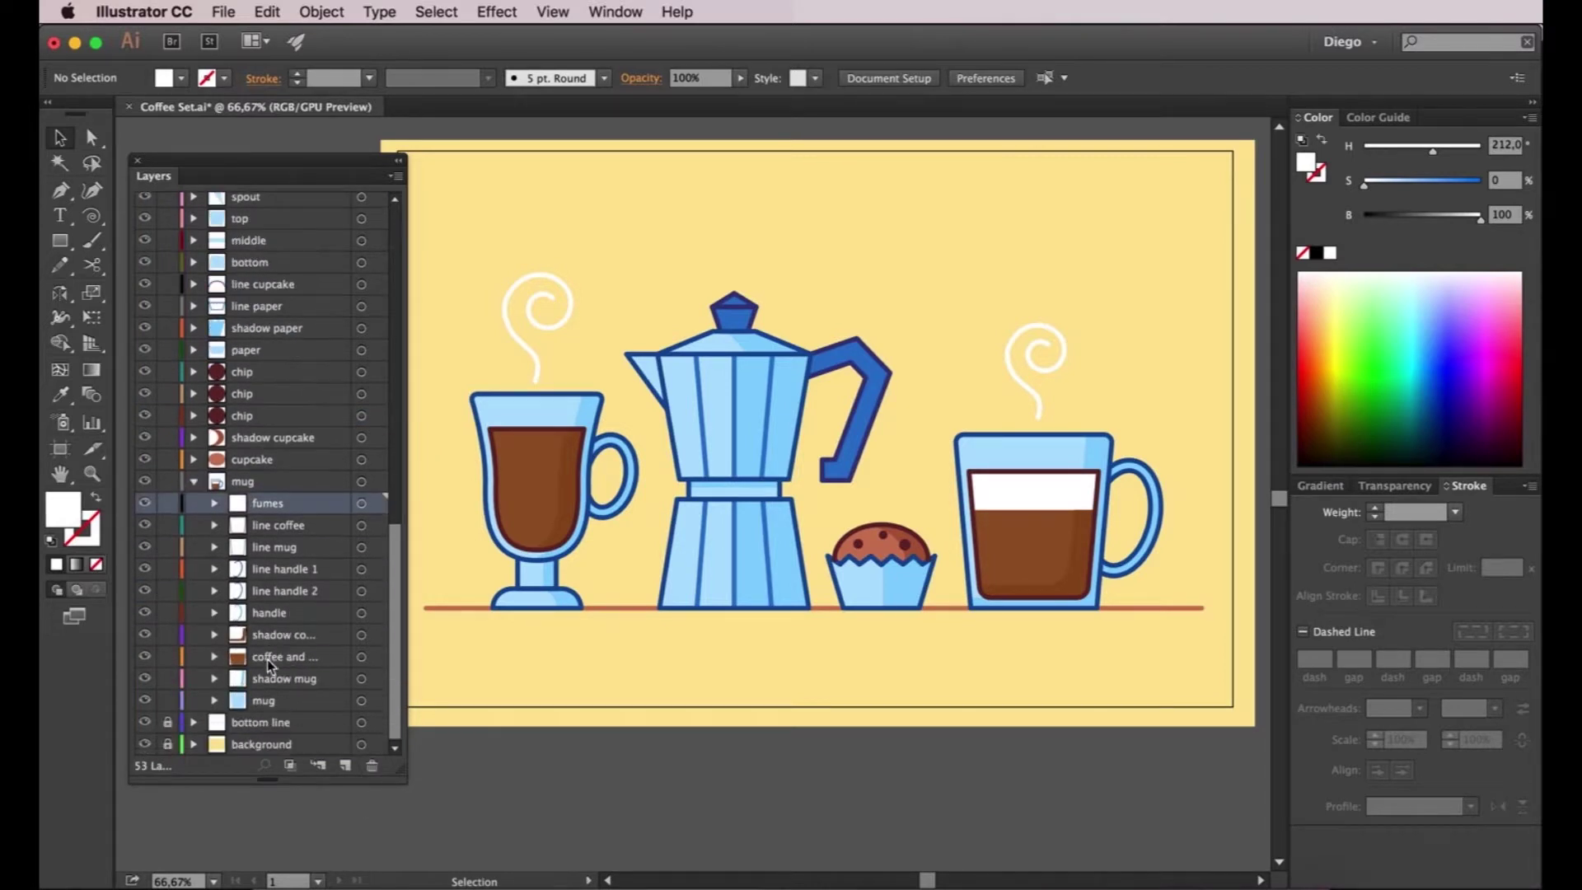
pyautogui.keyDown('shift'); pyautogui.click(252, 700); pyautogui.keyUp('shift')
pyautogui.moveTo(252, 700); pyautogui.dragTo(244, 495)
pyautogui.click(252, 700)
pyautogui.click(372, 766)
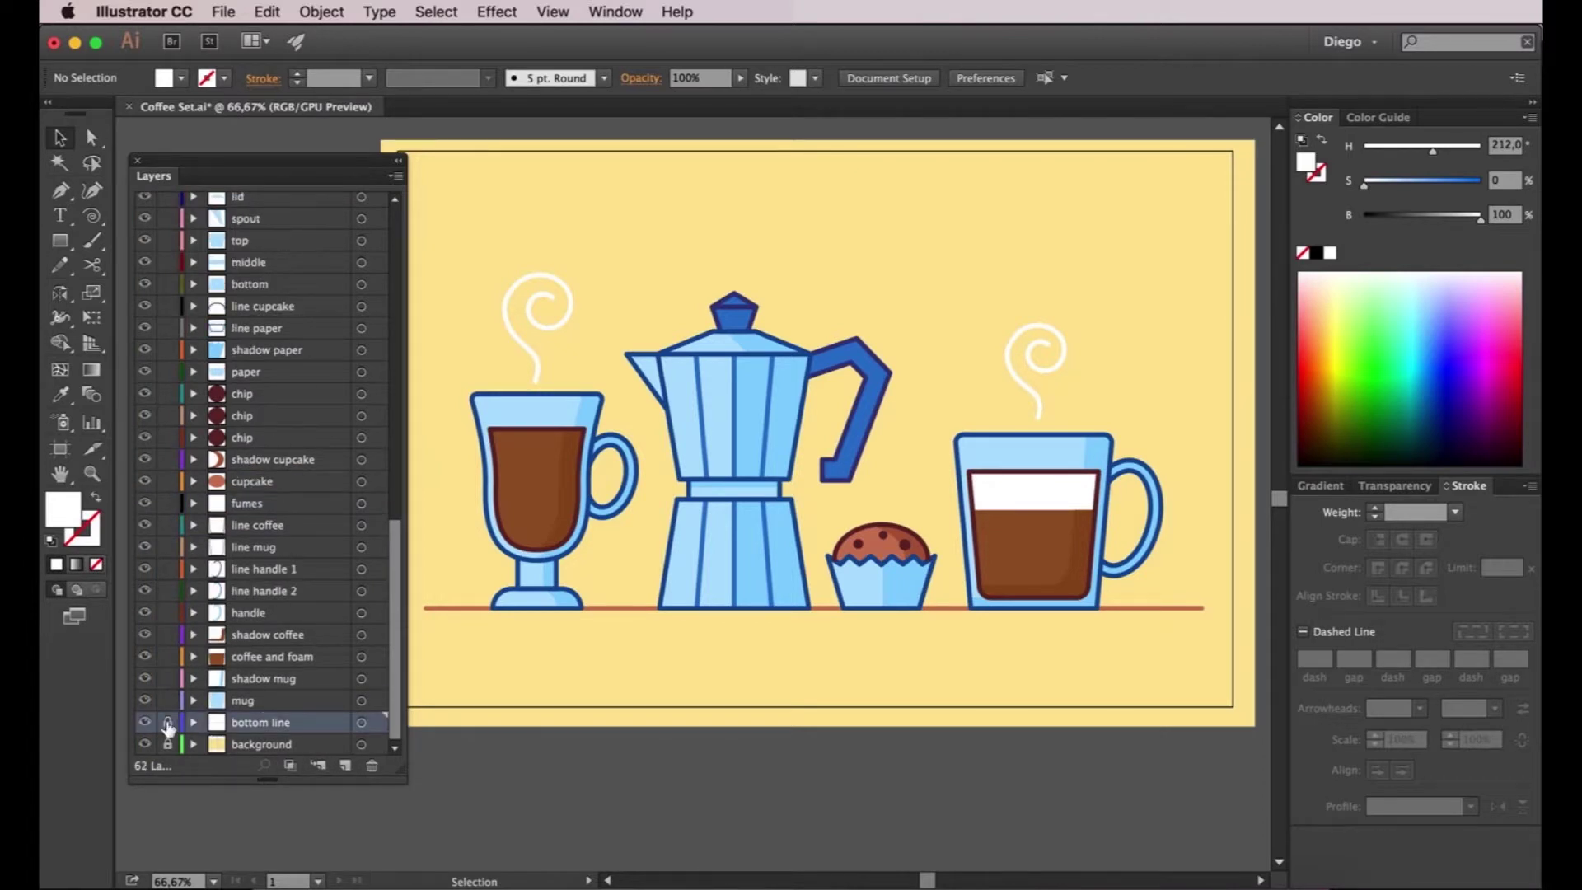
pyautogui.scroll(3, 298, 644)
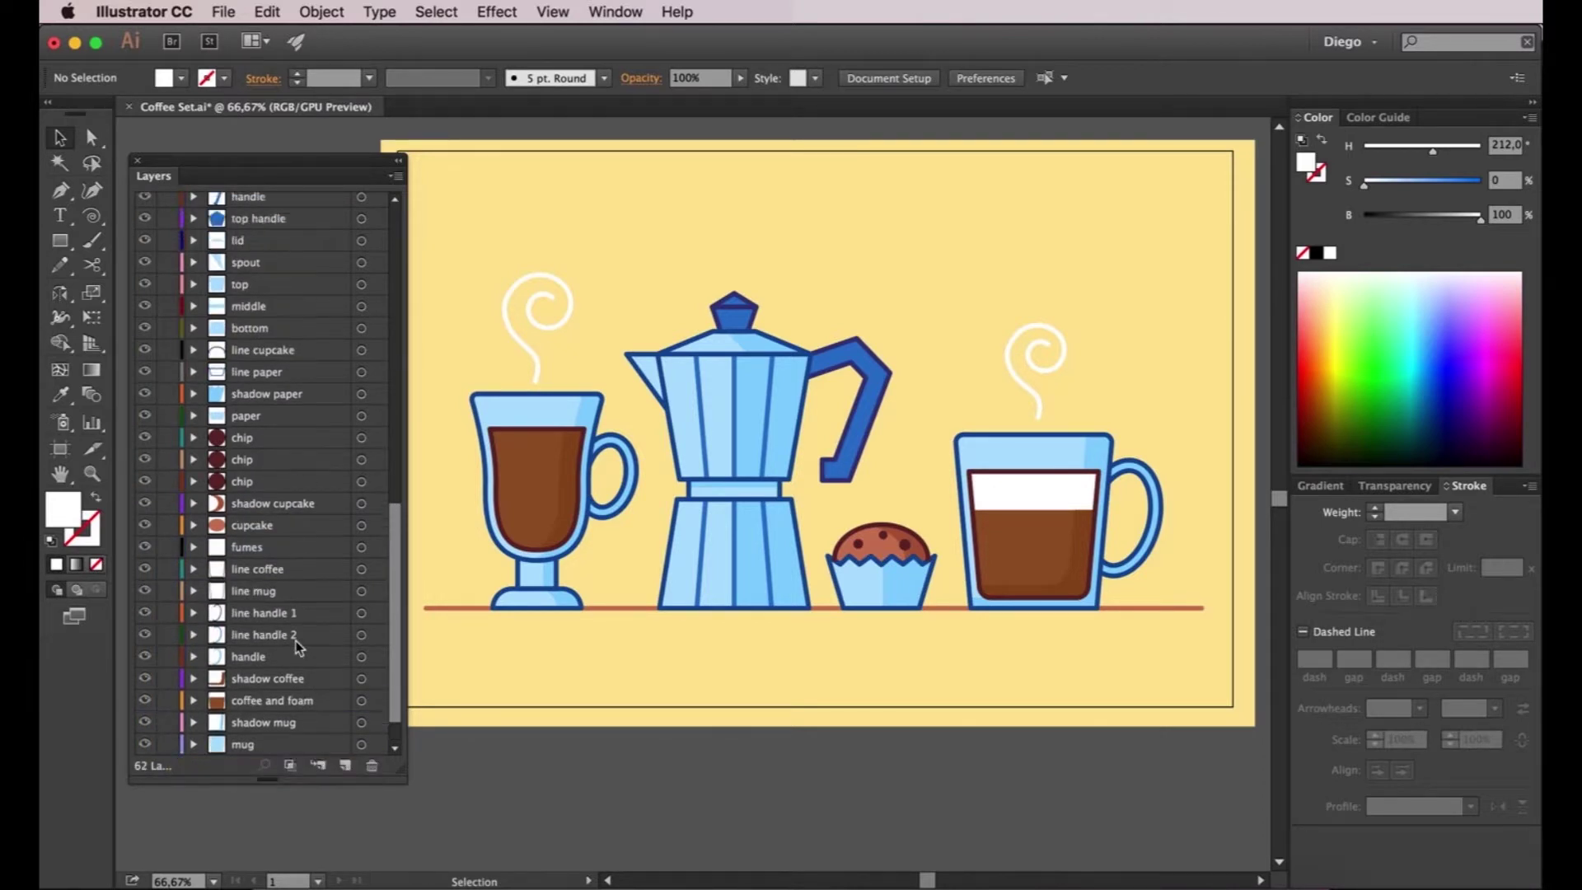
pyautogui.scroll(10, 298, 644)
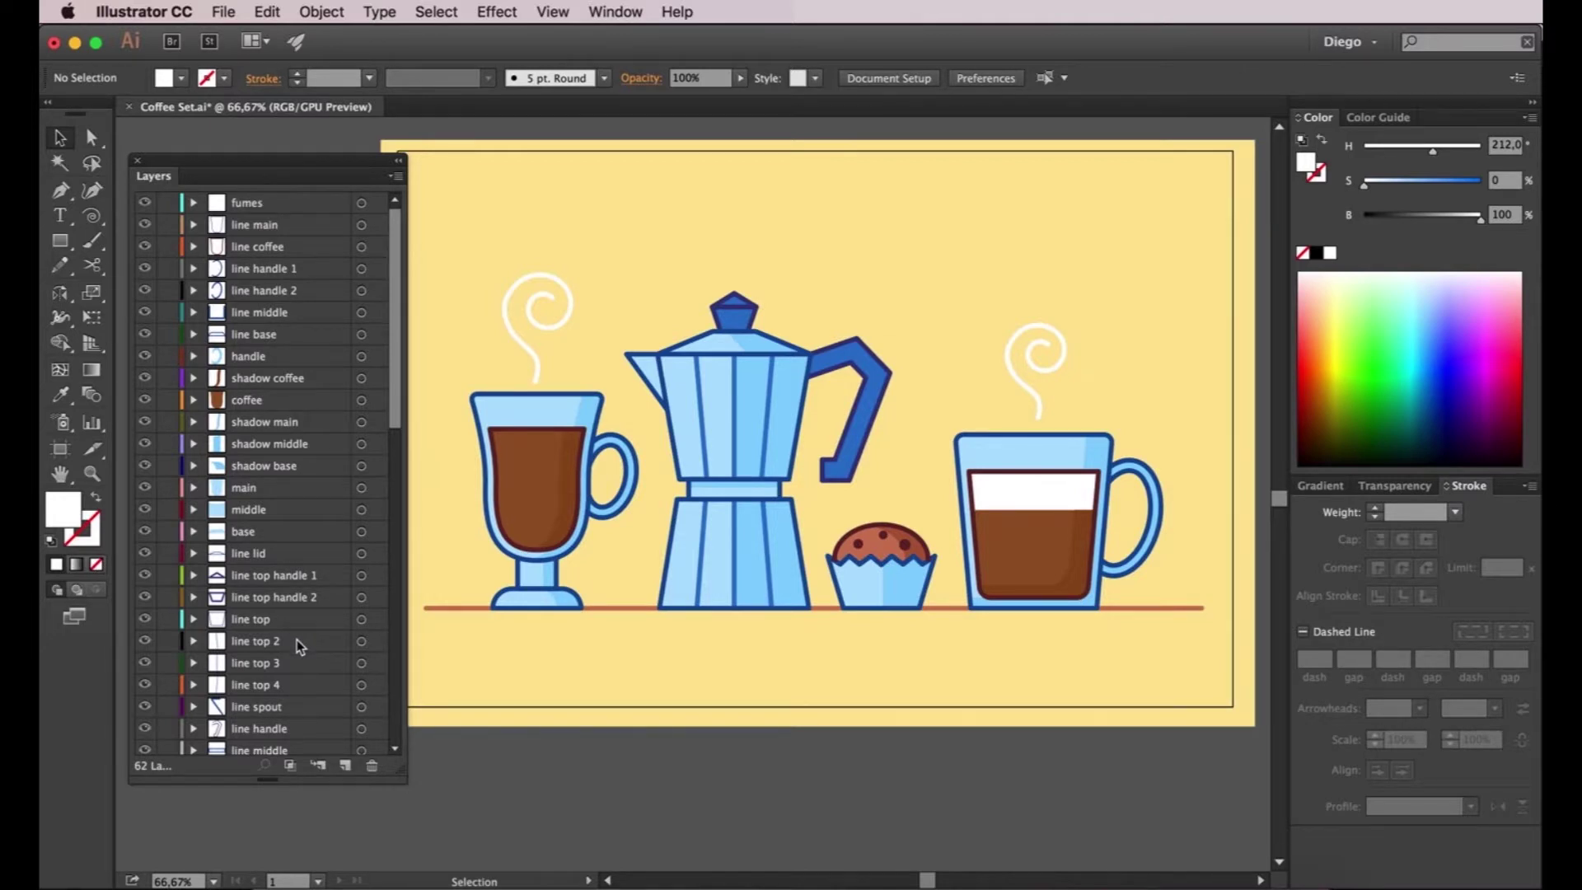
pyautogui.press('a')
pyautogui.hotkey('ctrl', 's')
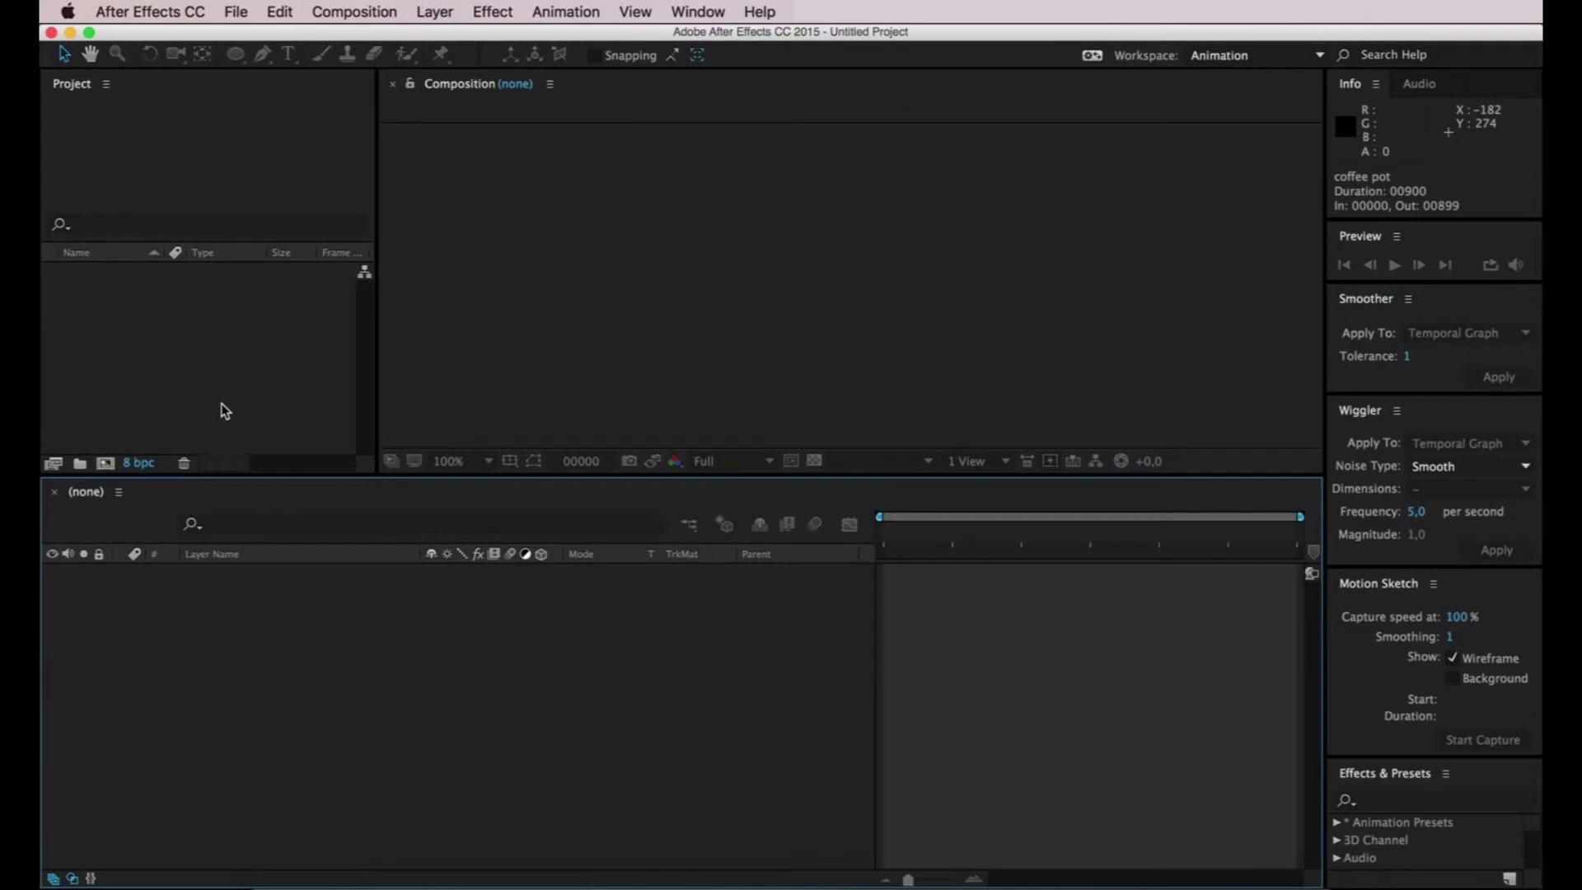
# Step: Import Coffee Set.ai as a composition, creating a 1200 x 800, 30 fps Coffee Set comp
pyautogui.click(224, 410)
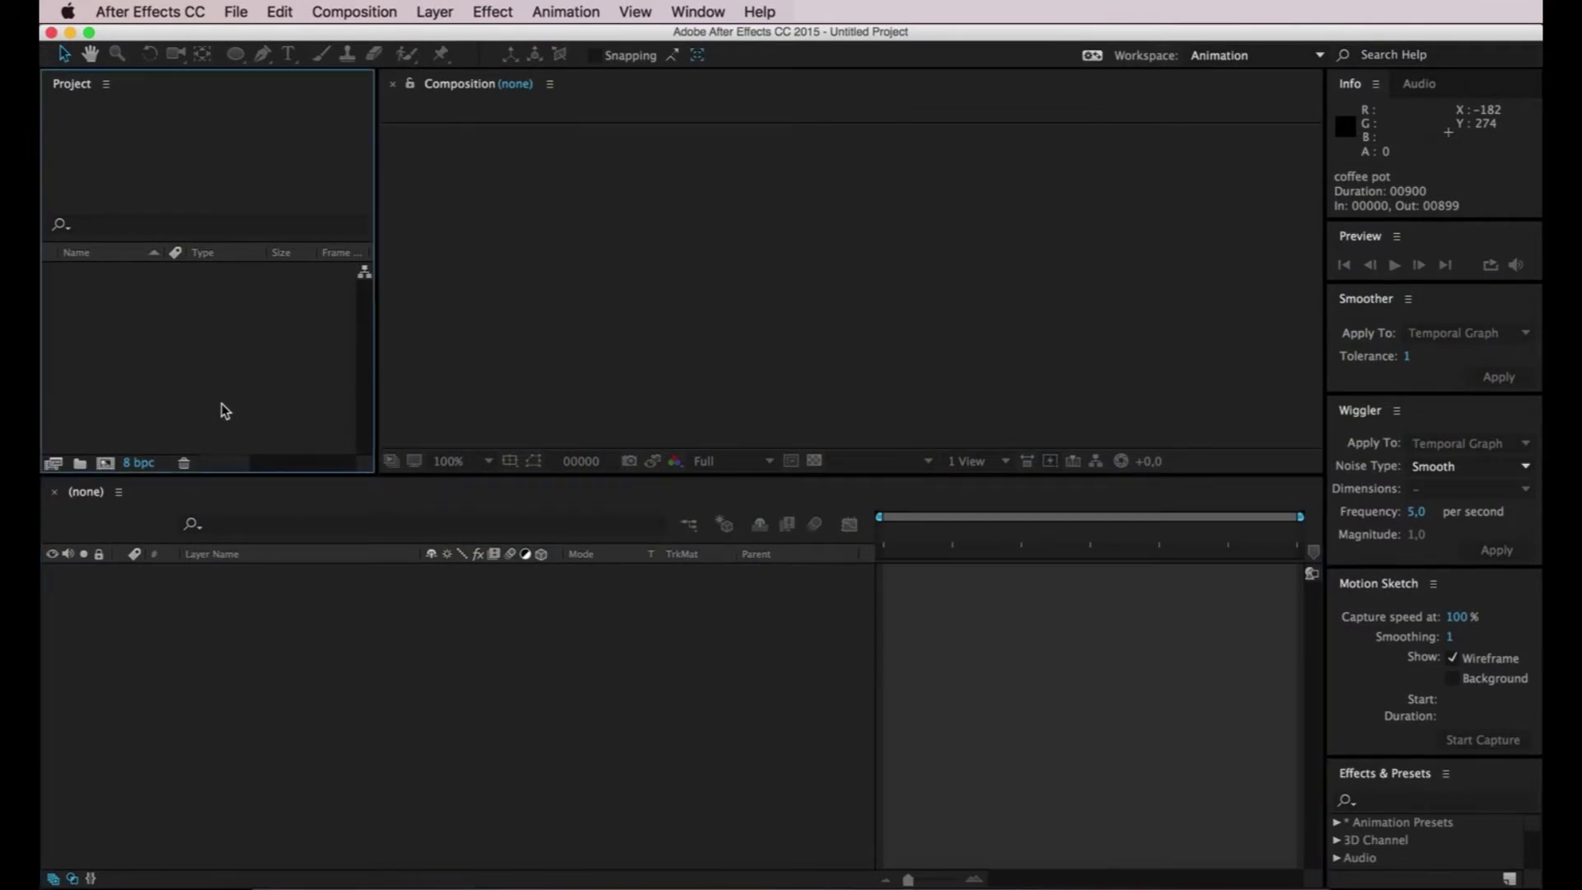
pyautogui.click(236, 13)
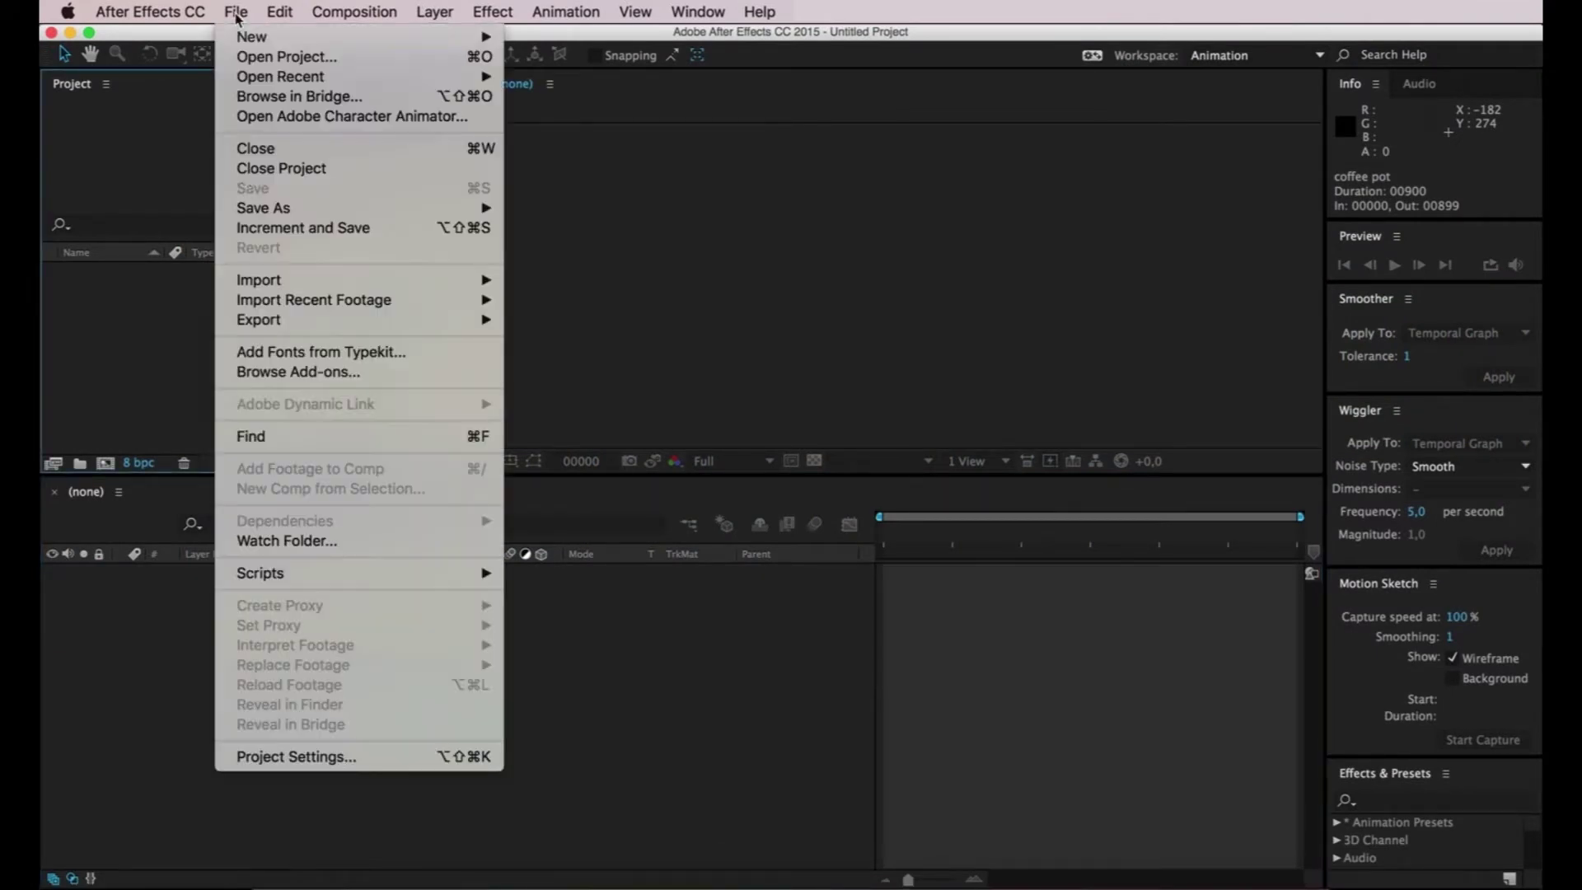
pyautogui.moveTo(354, 280)
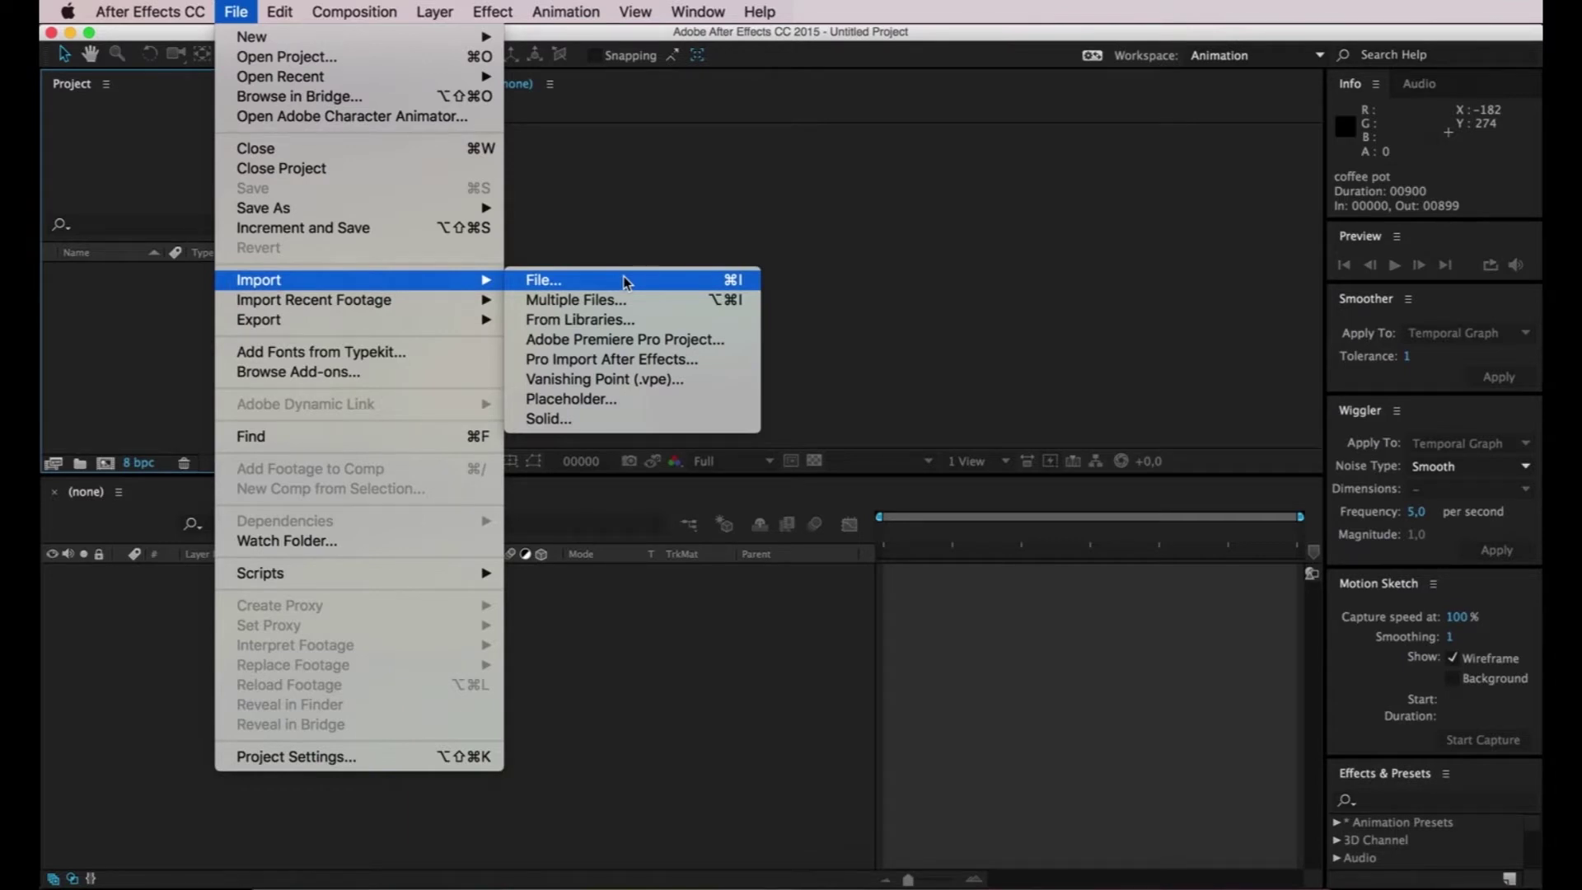
pyautogui.click(624, 281)
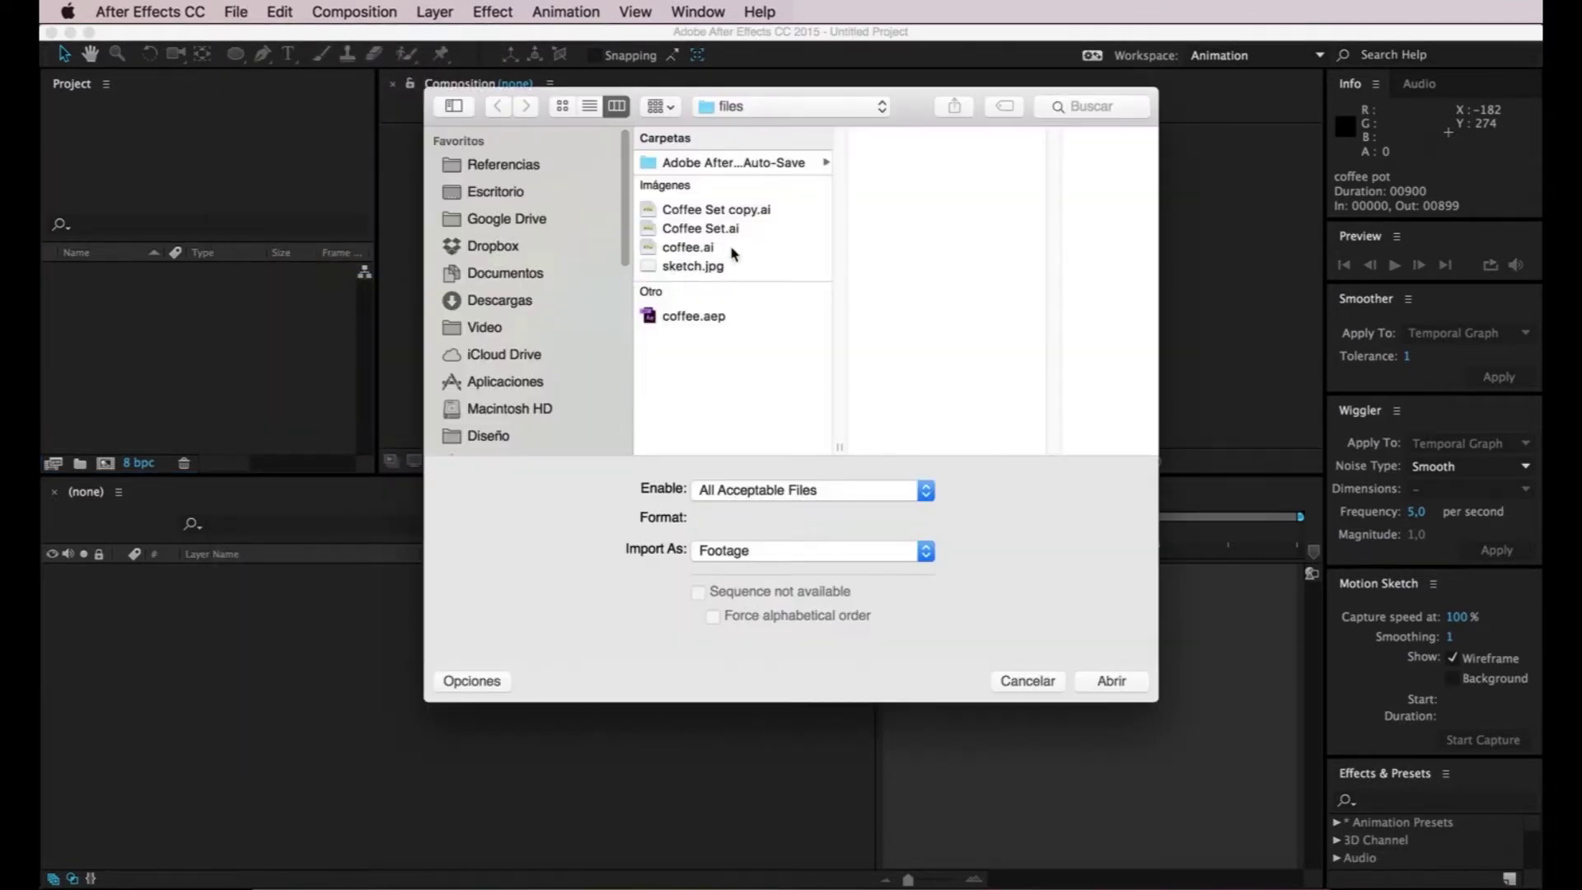
pyautogui.click(723, 230)
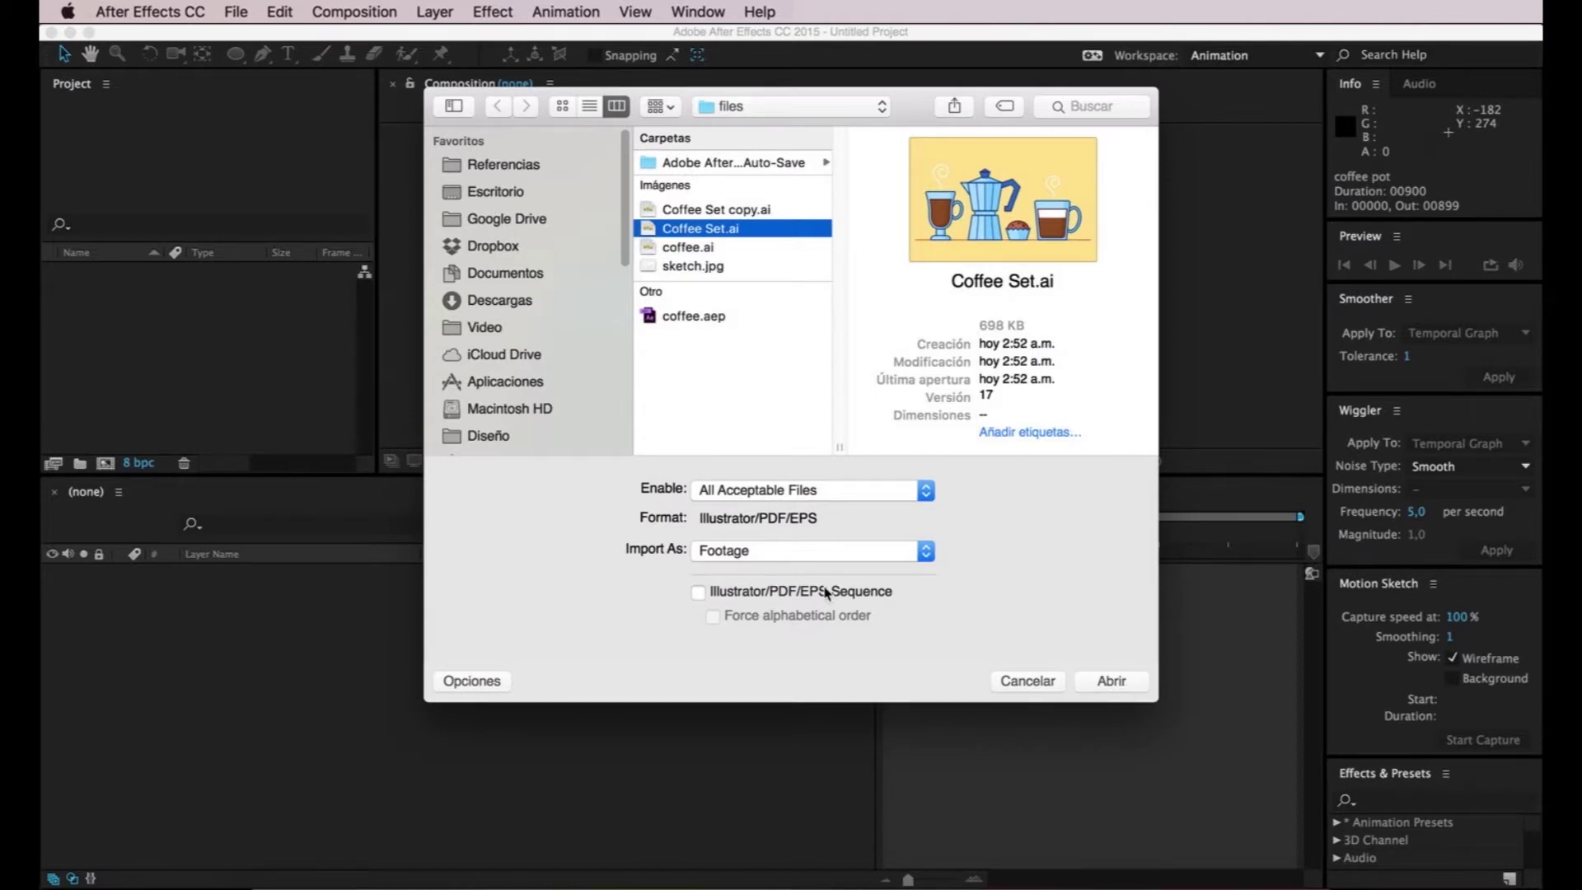
pyautogui.click(728, 552)
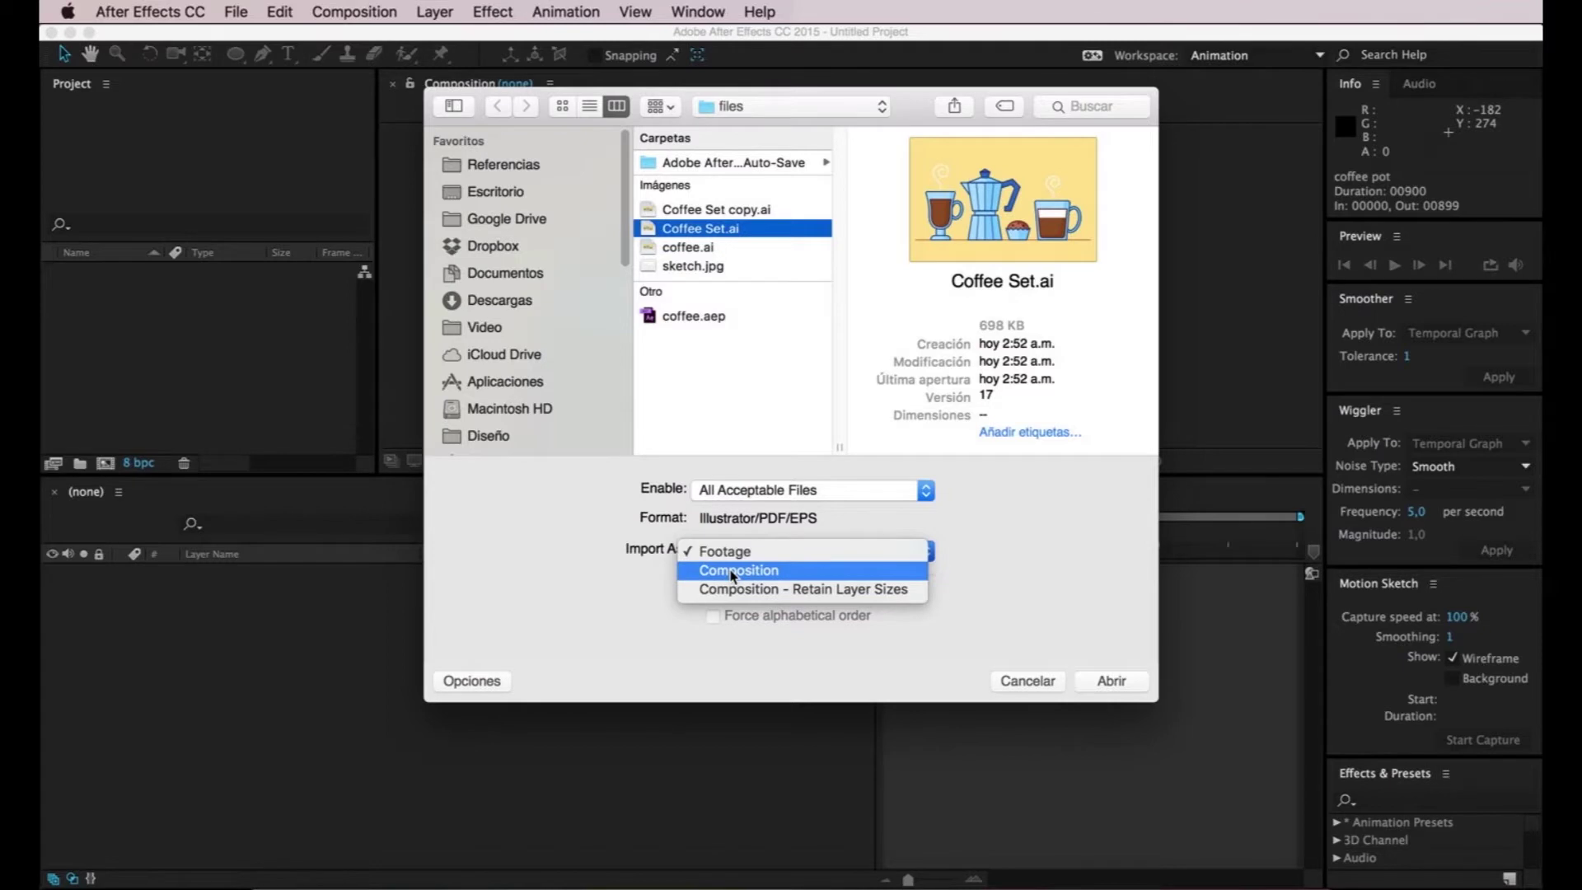
pyautogui.click(732, 572)
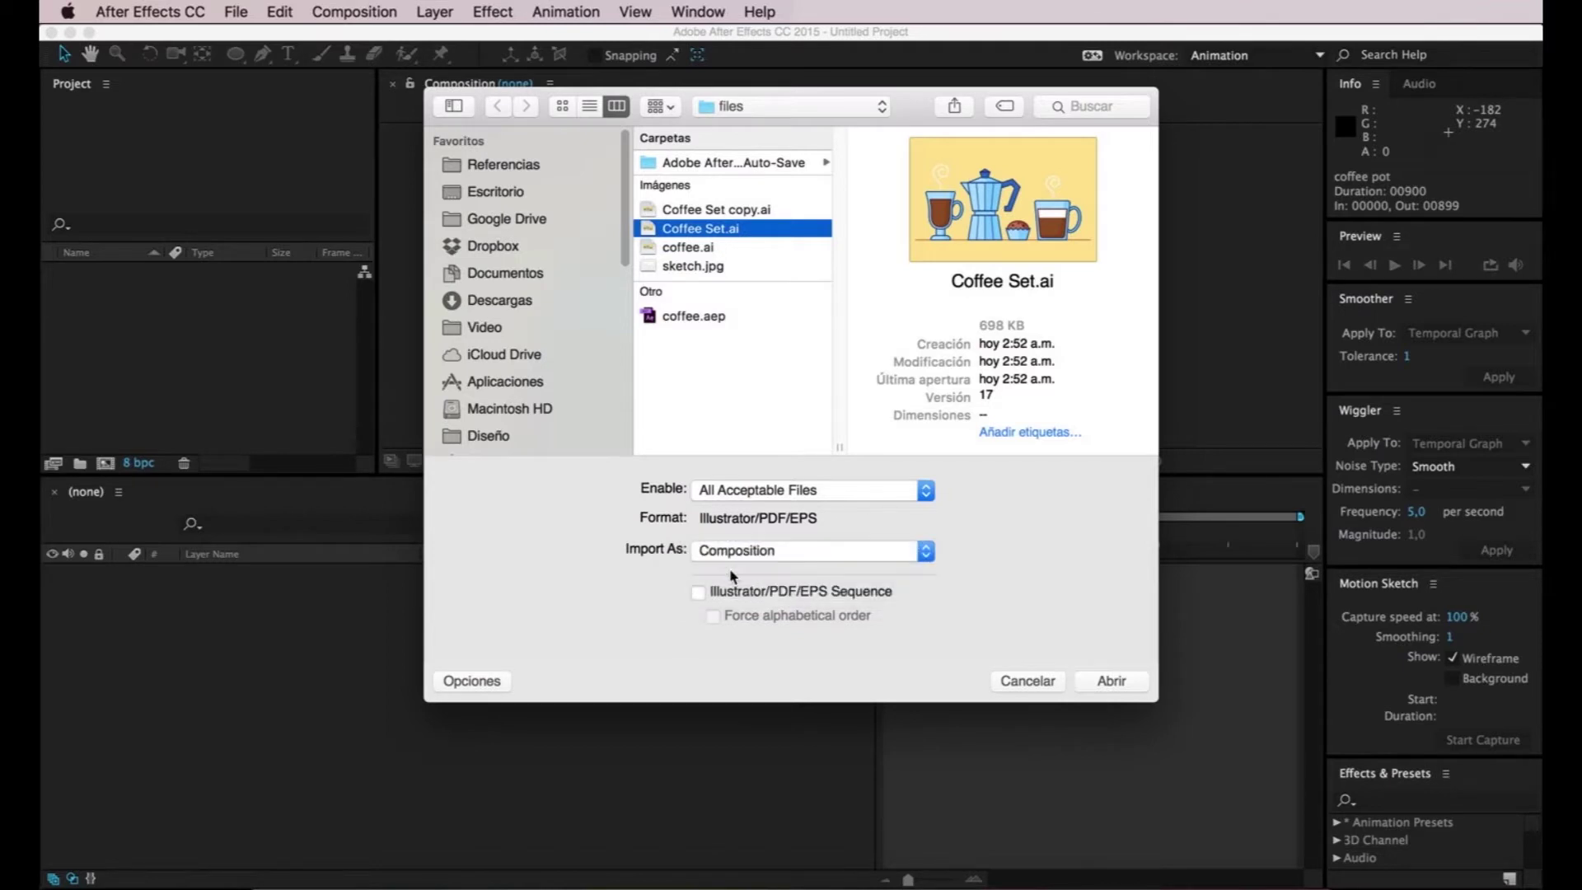
pyautogui.click(1121, 693)
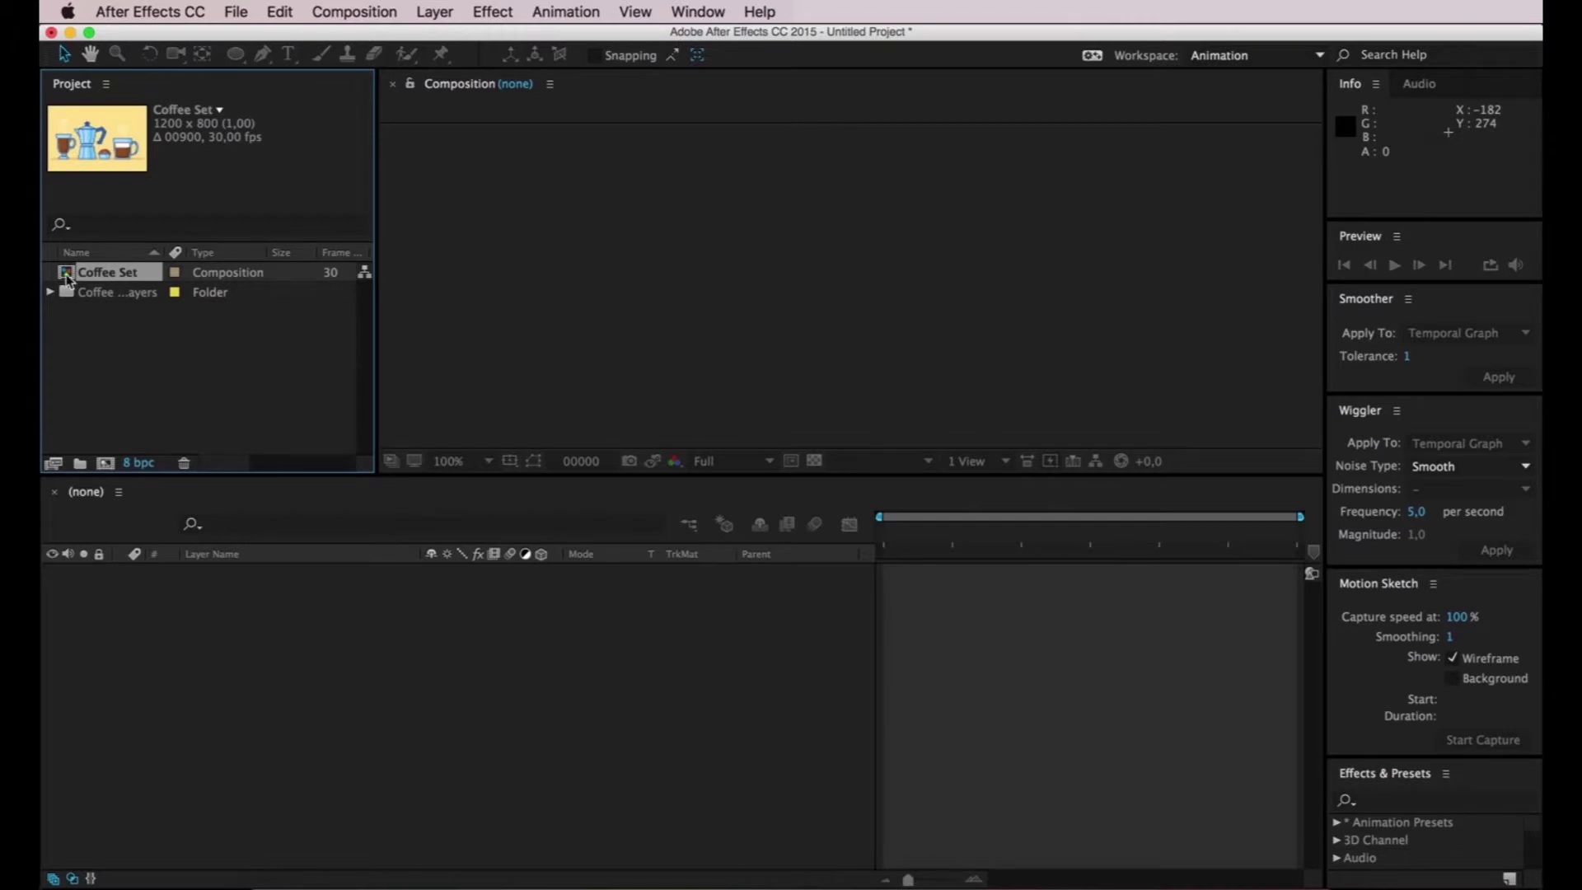
pyautogui.doubleClick(68, 280)
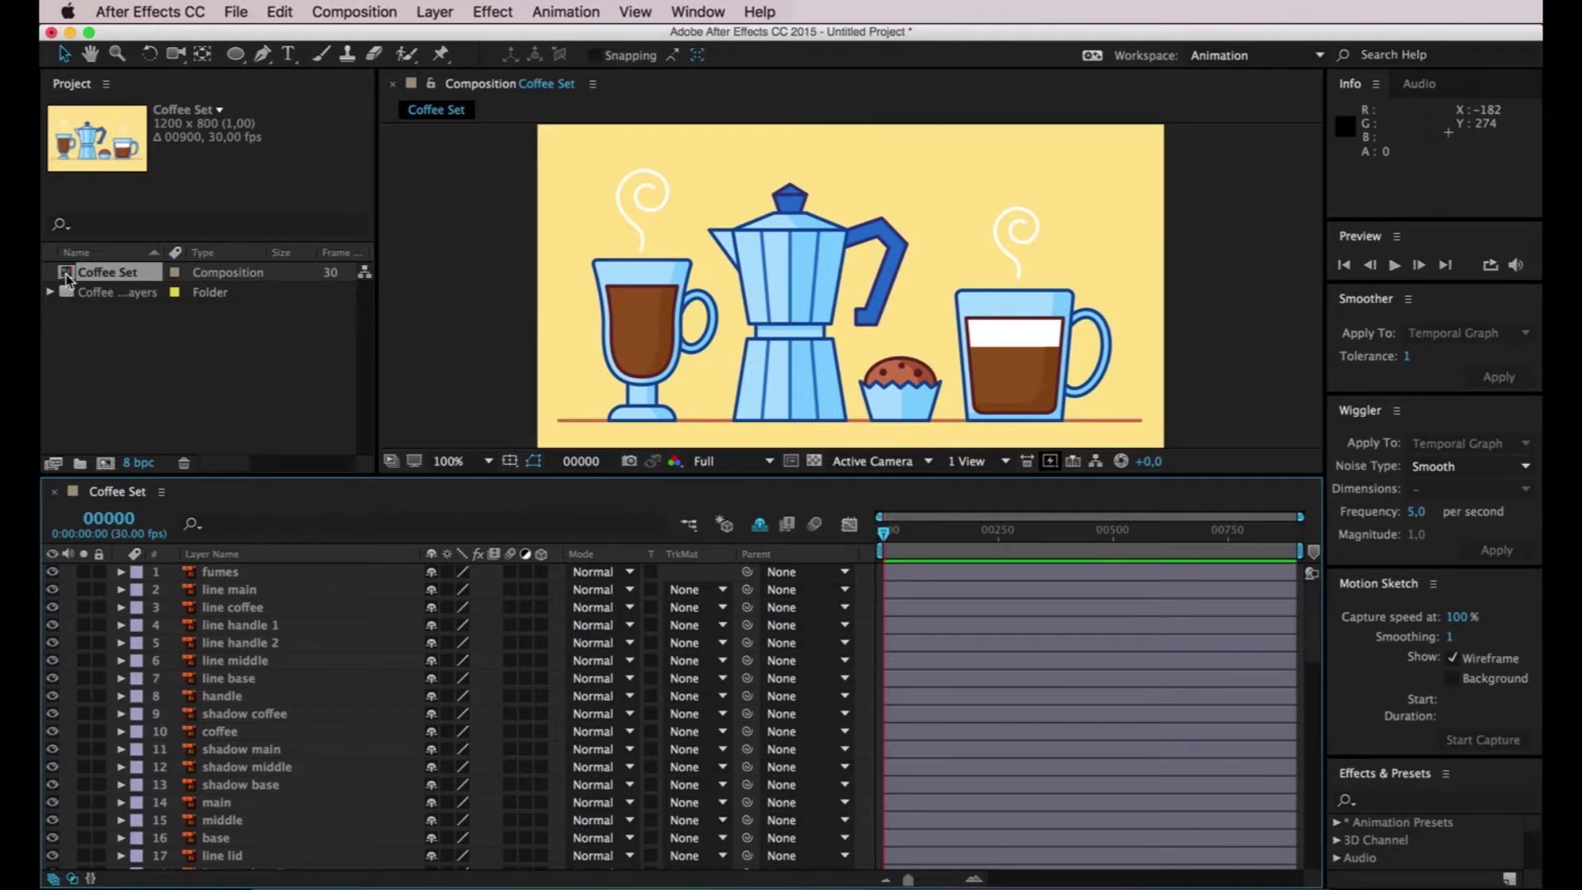
pyautogui.scroll(-3, 404, 634)
pyautogui.scroll(-5, 403, 637)
pyautogui.scroll(3, 402, 630)
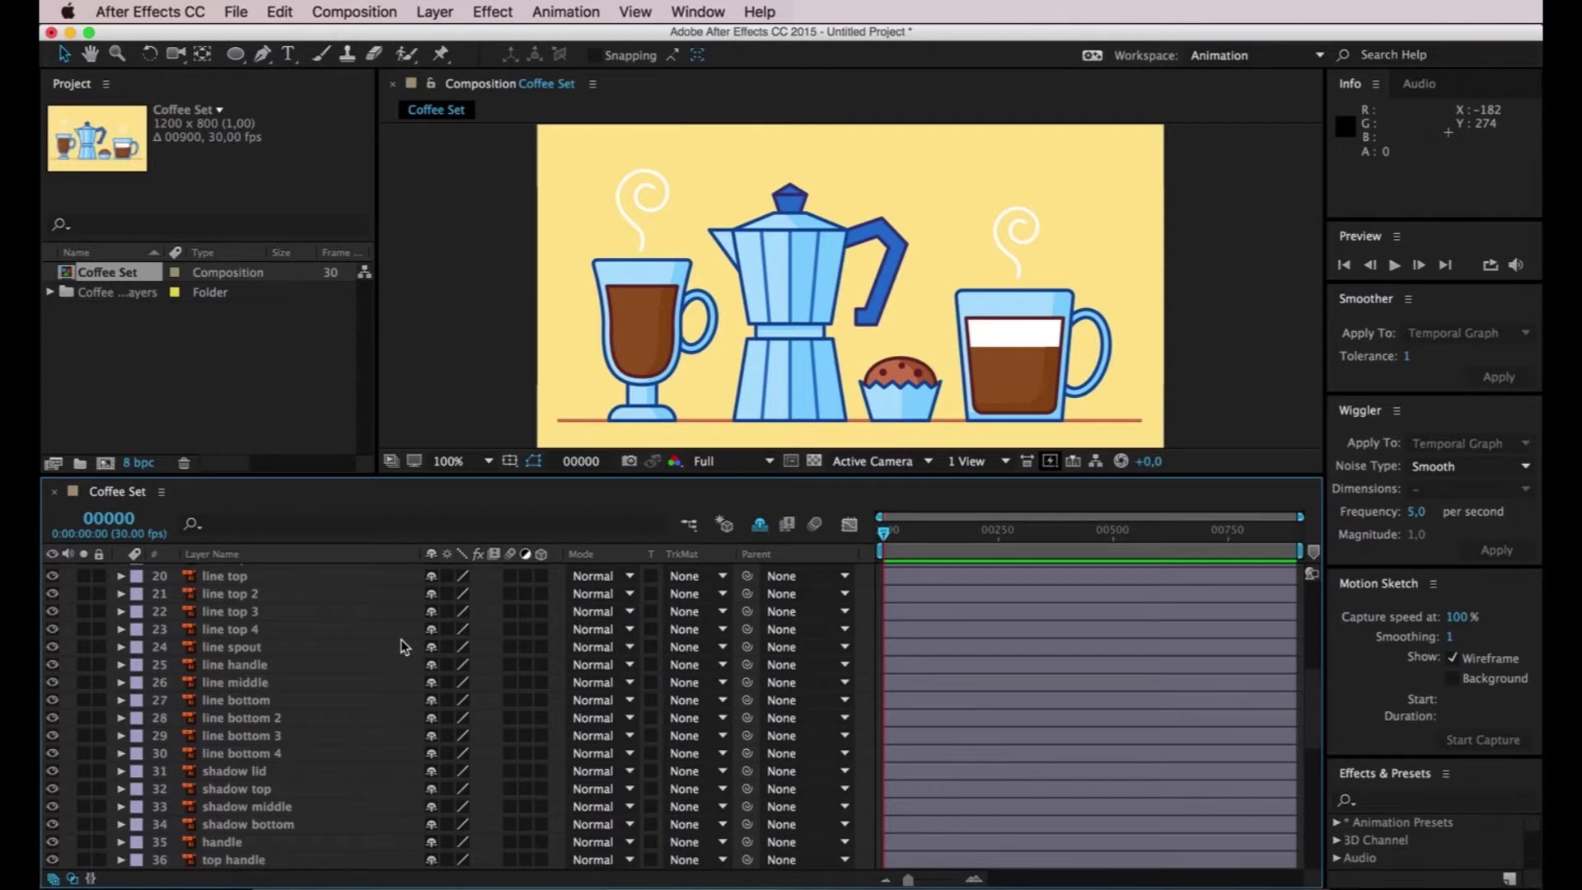
pyautogui.scroll(5, 404, 643)
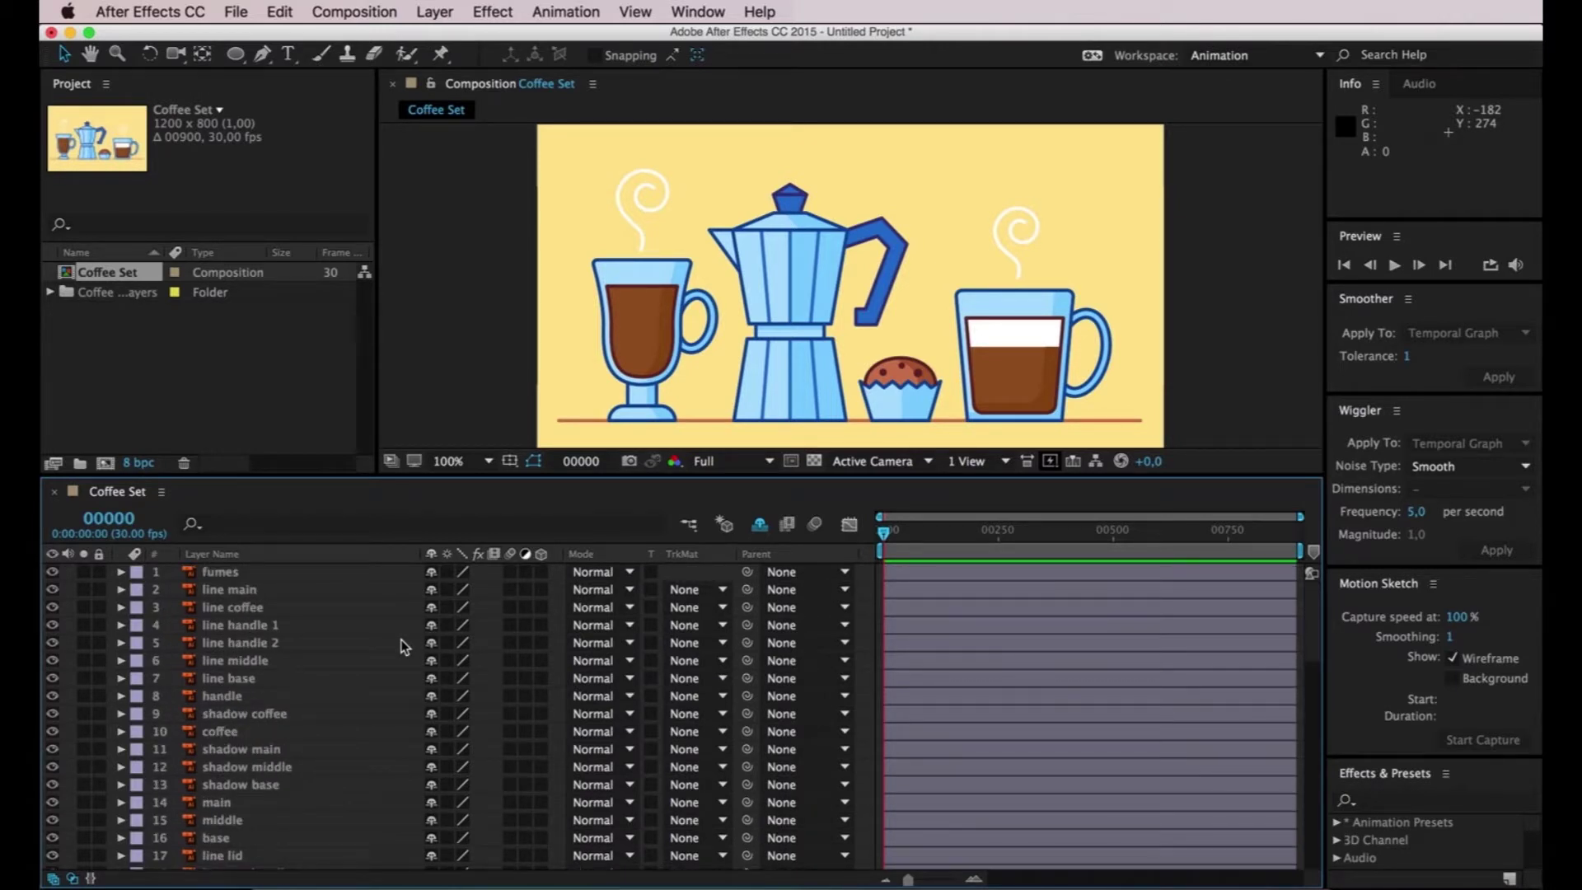
# Step: Select every layer from fumes to background and convert them into shape layers
pyautogui.click(267, 575)
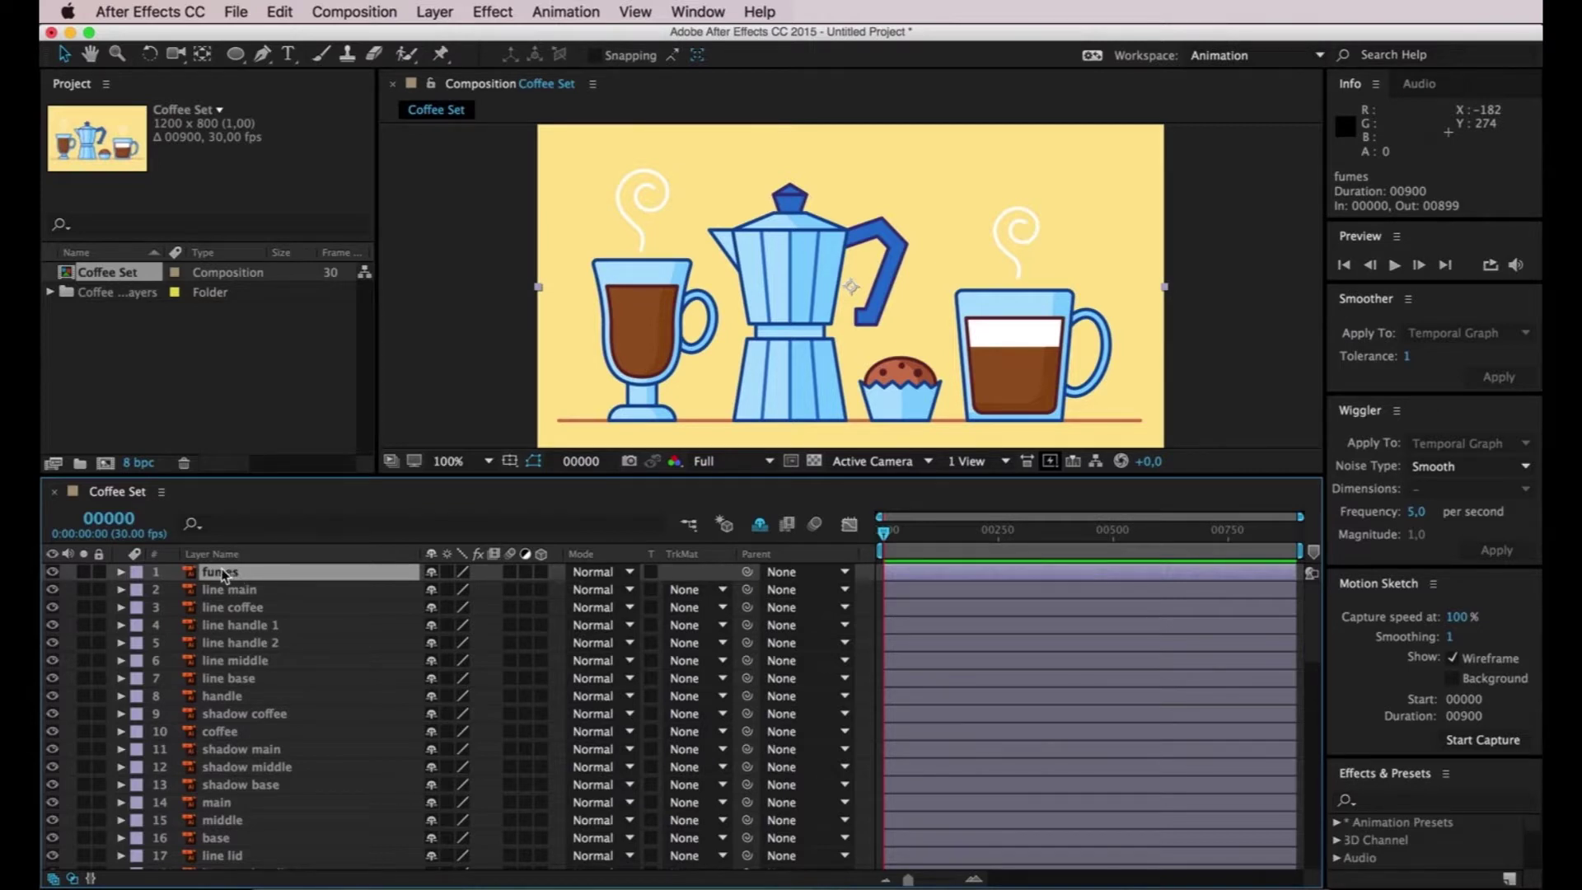
pyautogui.scroll(-1, 239, 593)
pyautogui.scroll(-10, 250, 606)
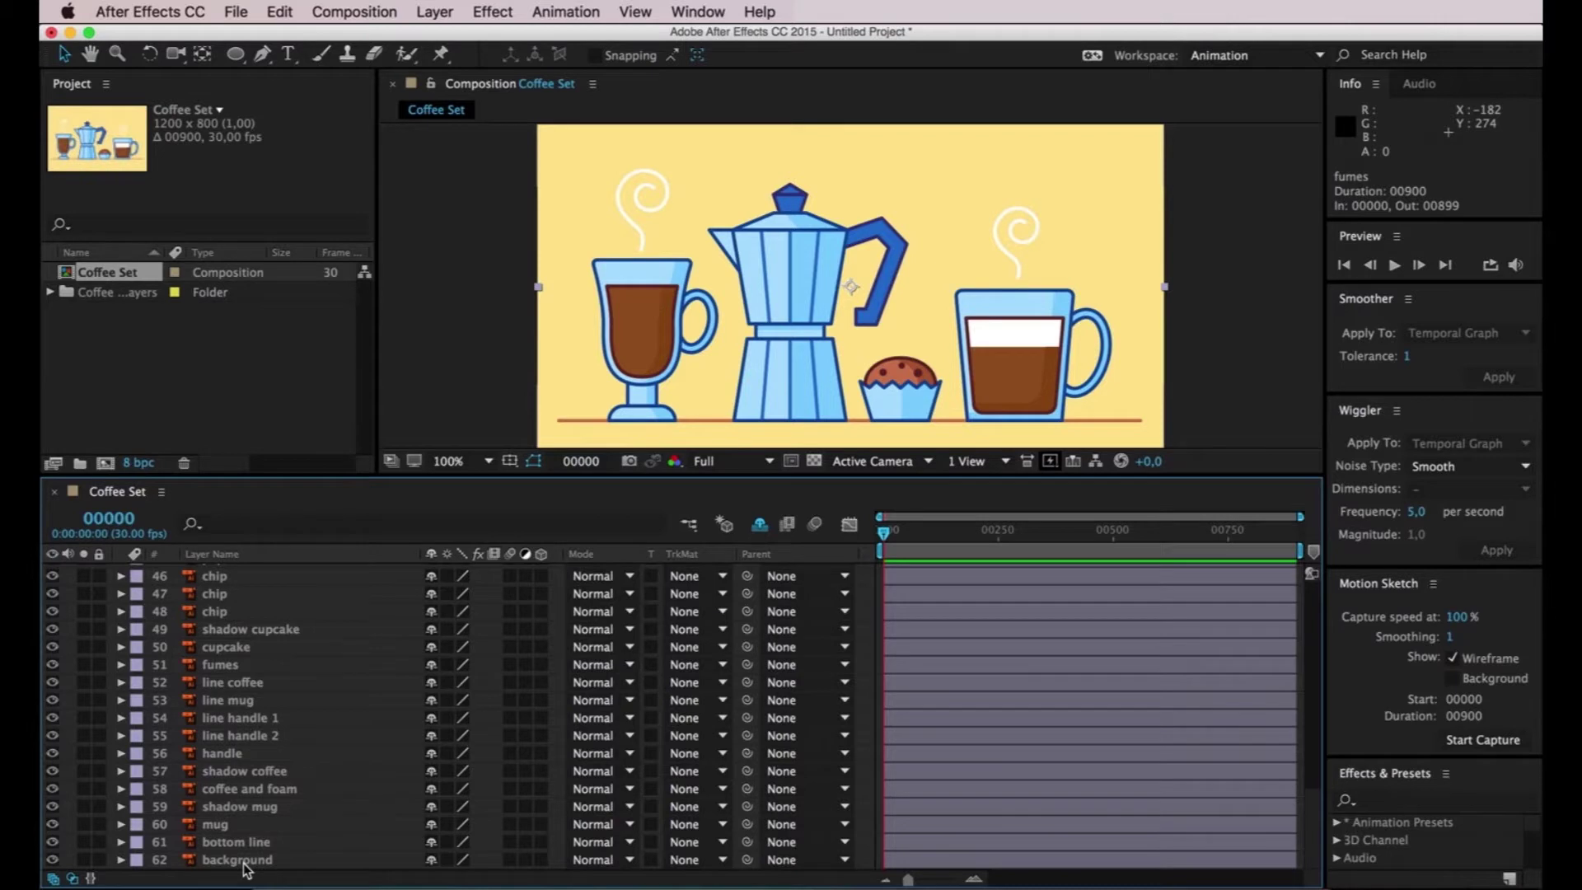
pyautogui.keyDown('shift'); pyautogui.click(245, 861); pyautogui.keyUp('shift')
pyautogui.scroll(10, 266, 744)
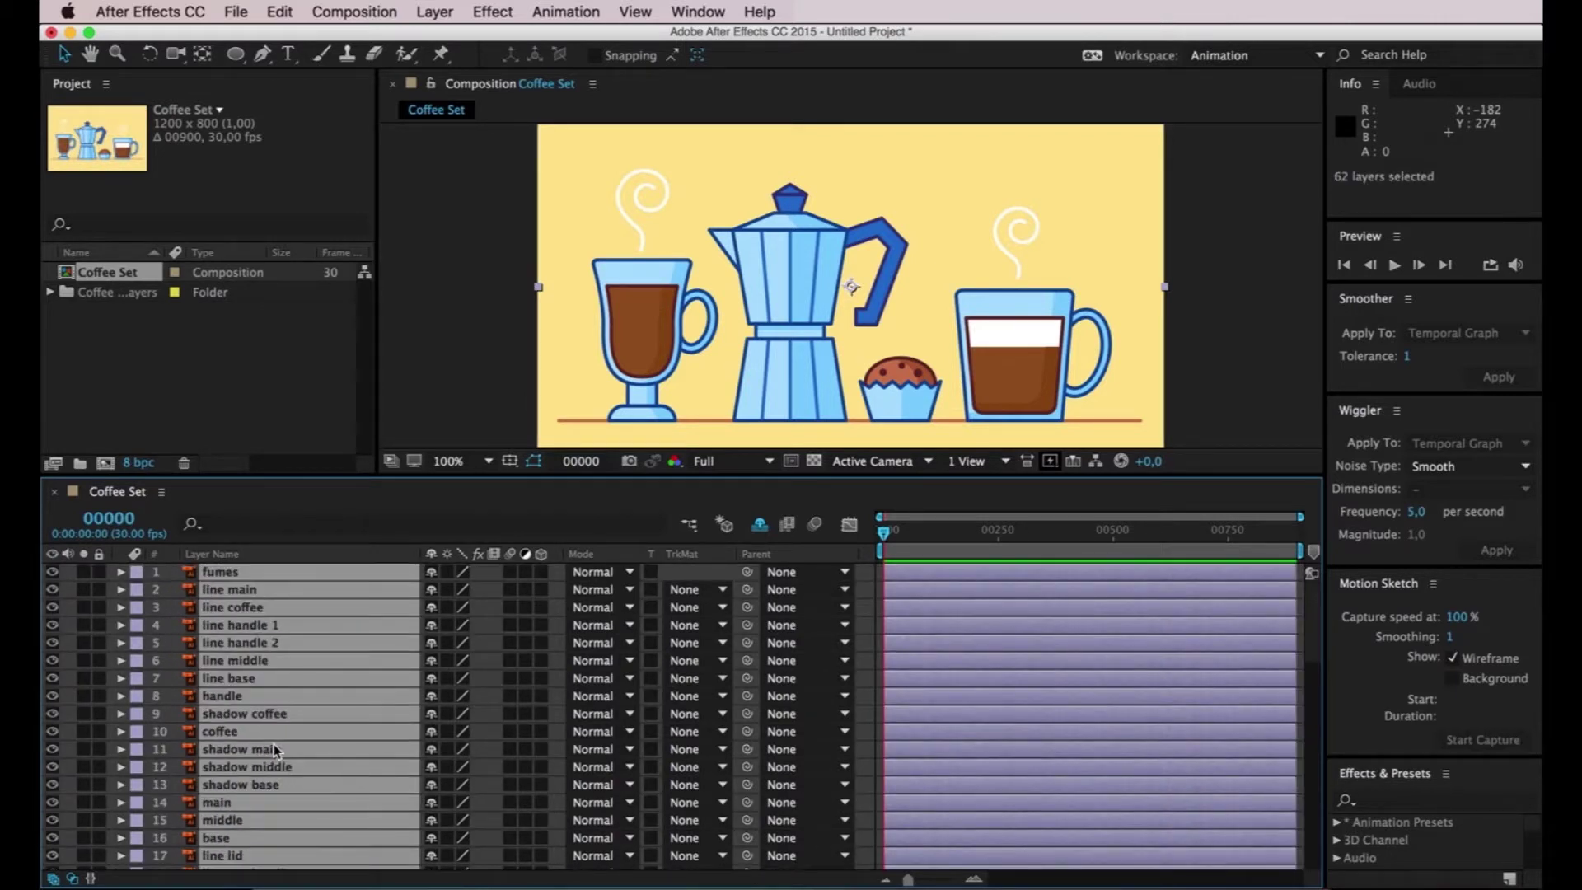
pyautogui.scroll(-10, 280, 741)
pyautogui.rightClick(306, 690)
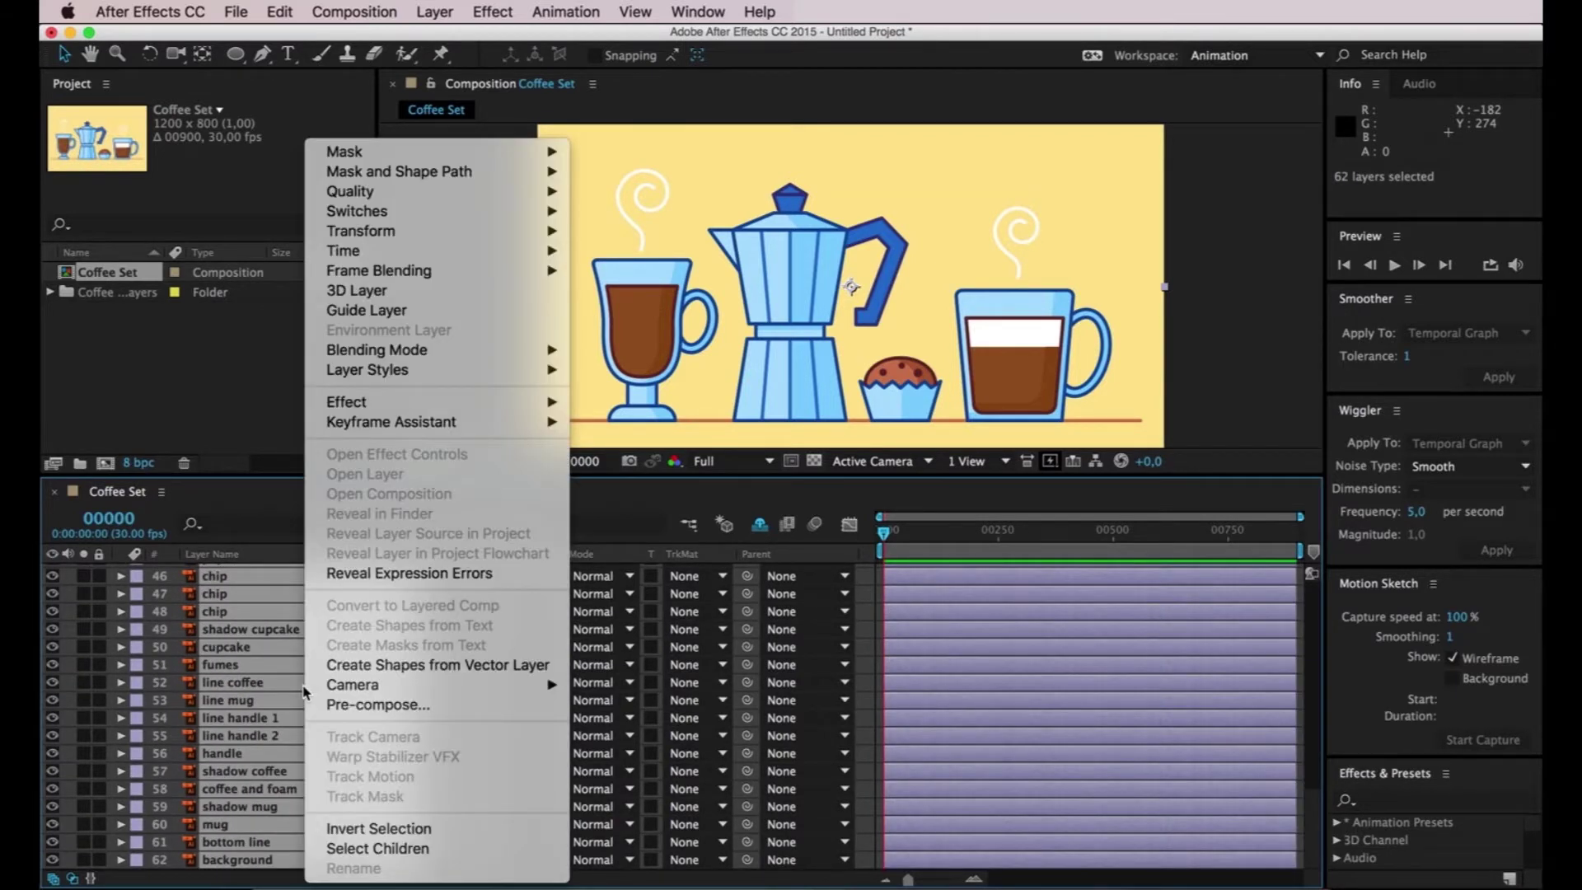
pyautogui.click(360, 667)
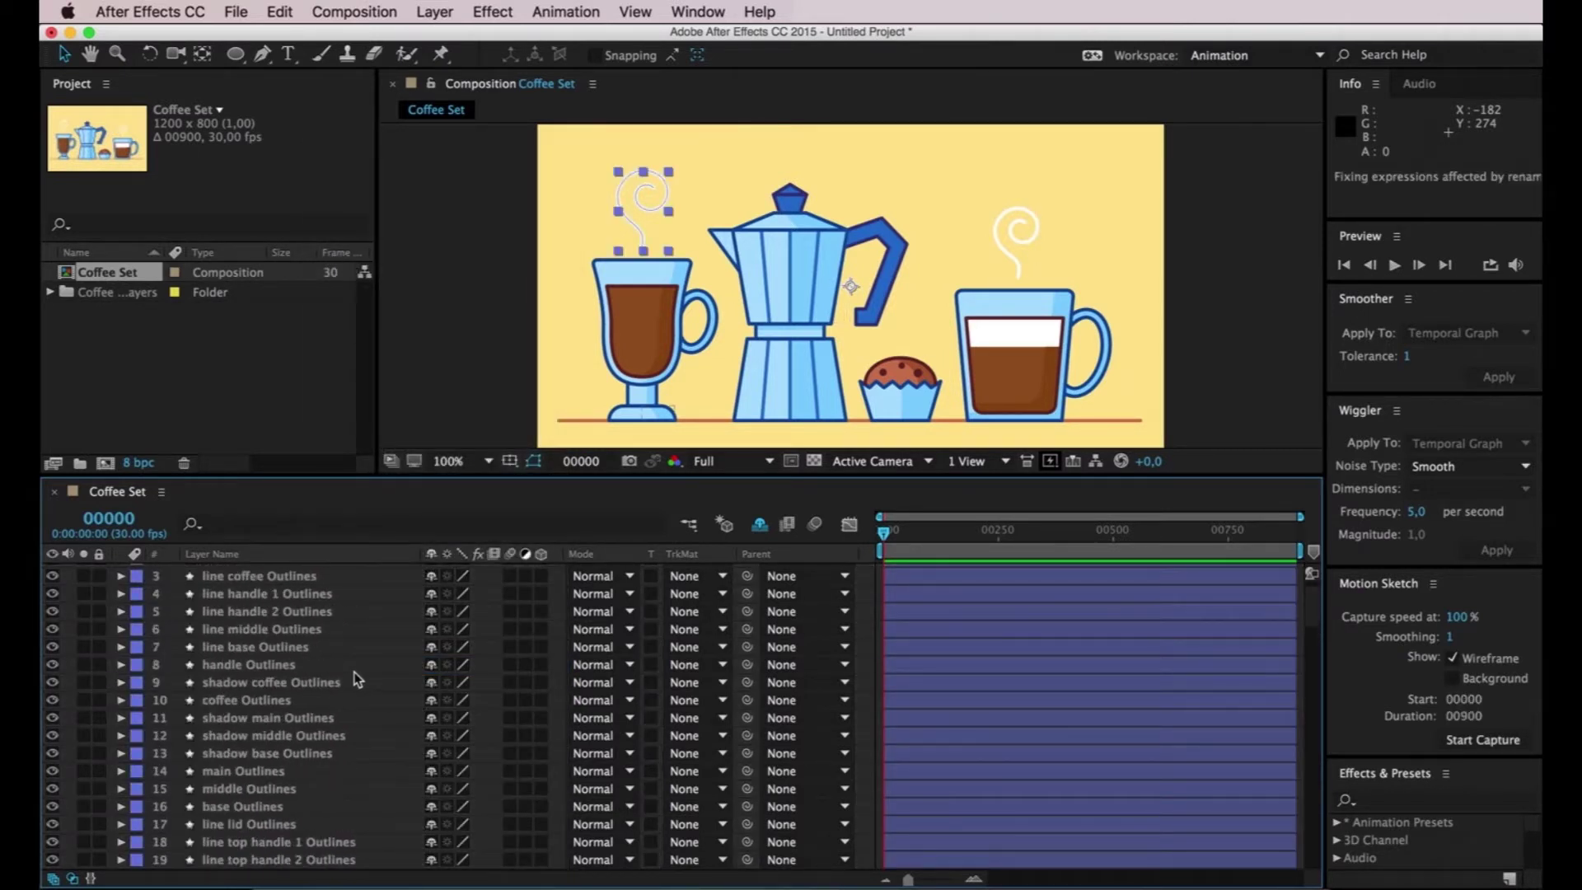
# Step: Review the new Outlines layers in the timeline and zoom the viewer to 200%
pyautogui.scroll(-15, 353, 668)
pyautogui.click(235, 697)
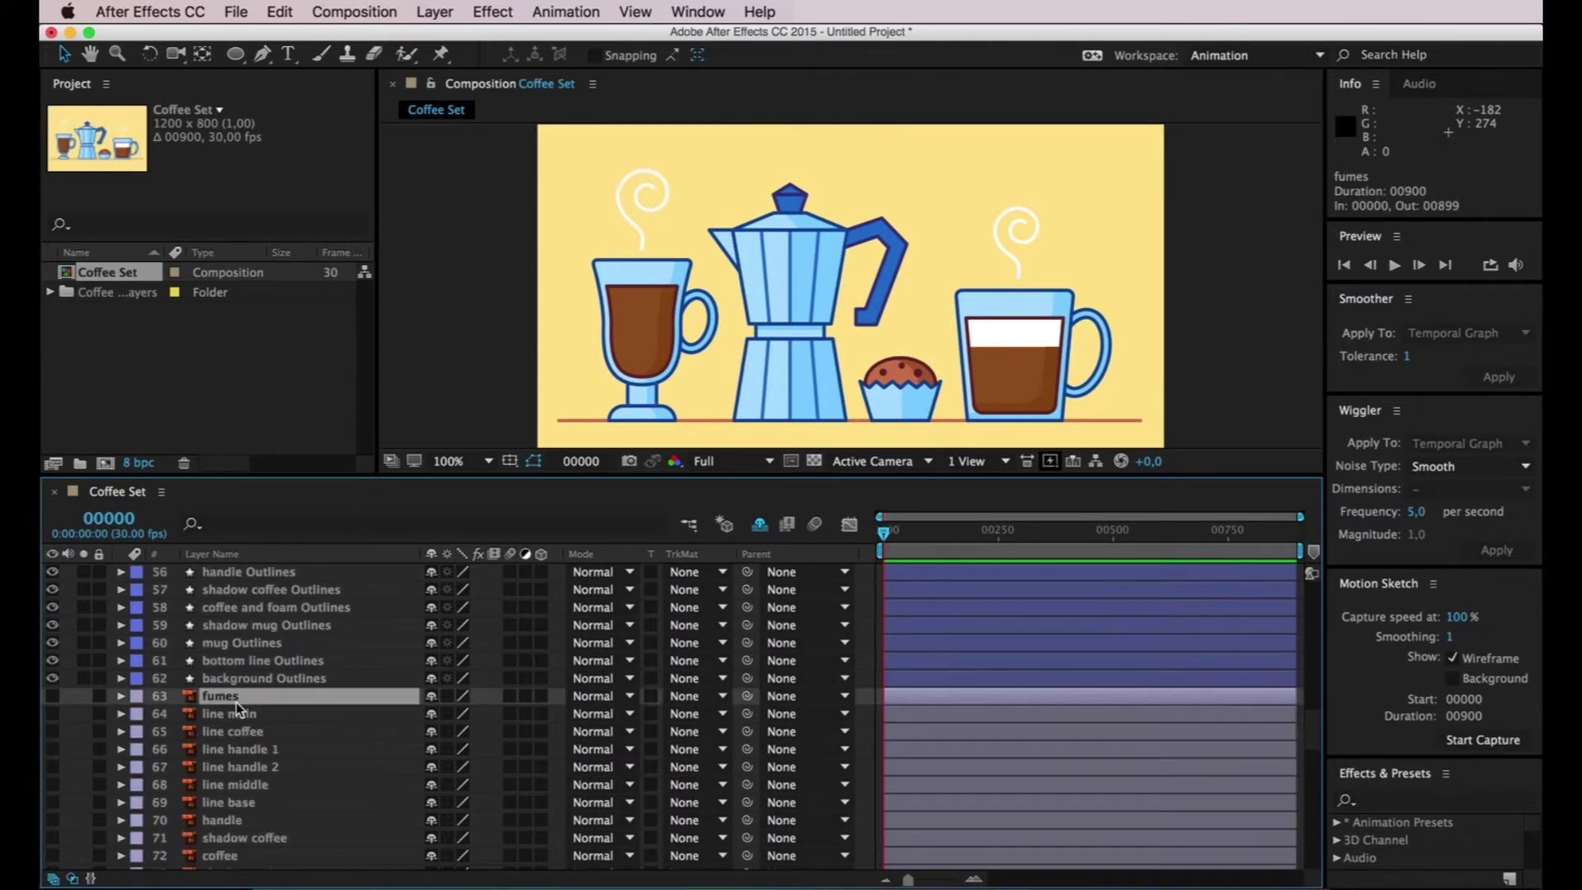
pyautogui.scroll(-6, 235, 702)
pyautogui.scroll(-5, 236, 702)
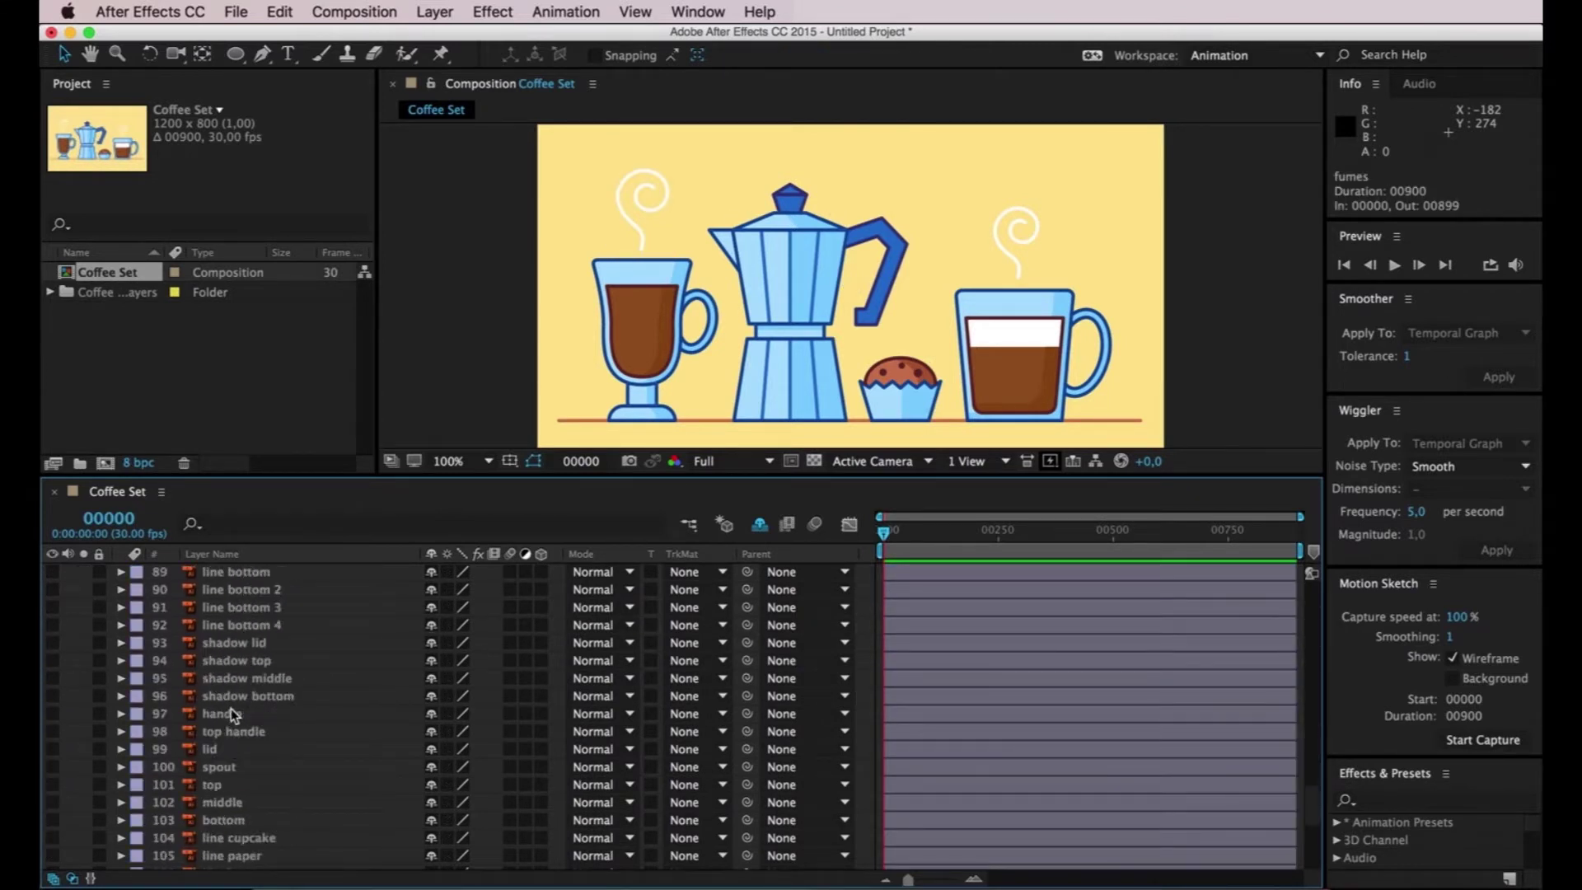
pyautogui.scroll(-5, 231, 709)
pyautogui.scroll(15, 236, 709)
pyautogui.scroll(8, 236, 709)
pyautogui.scroll(8, 214, 667)
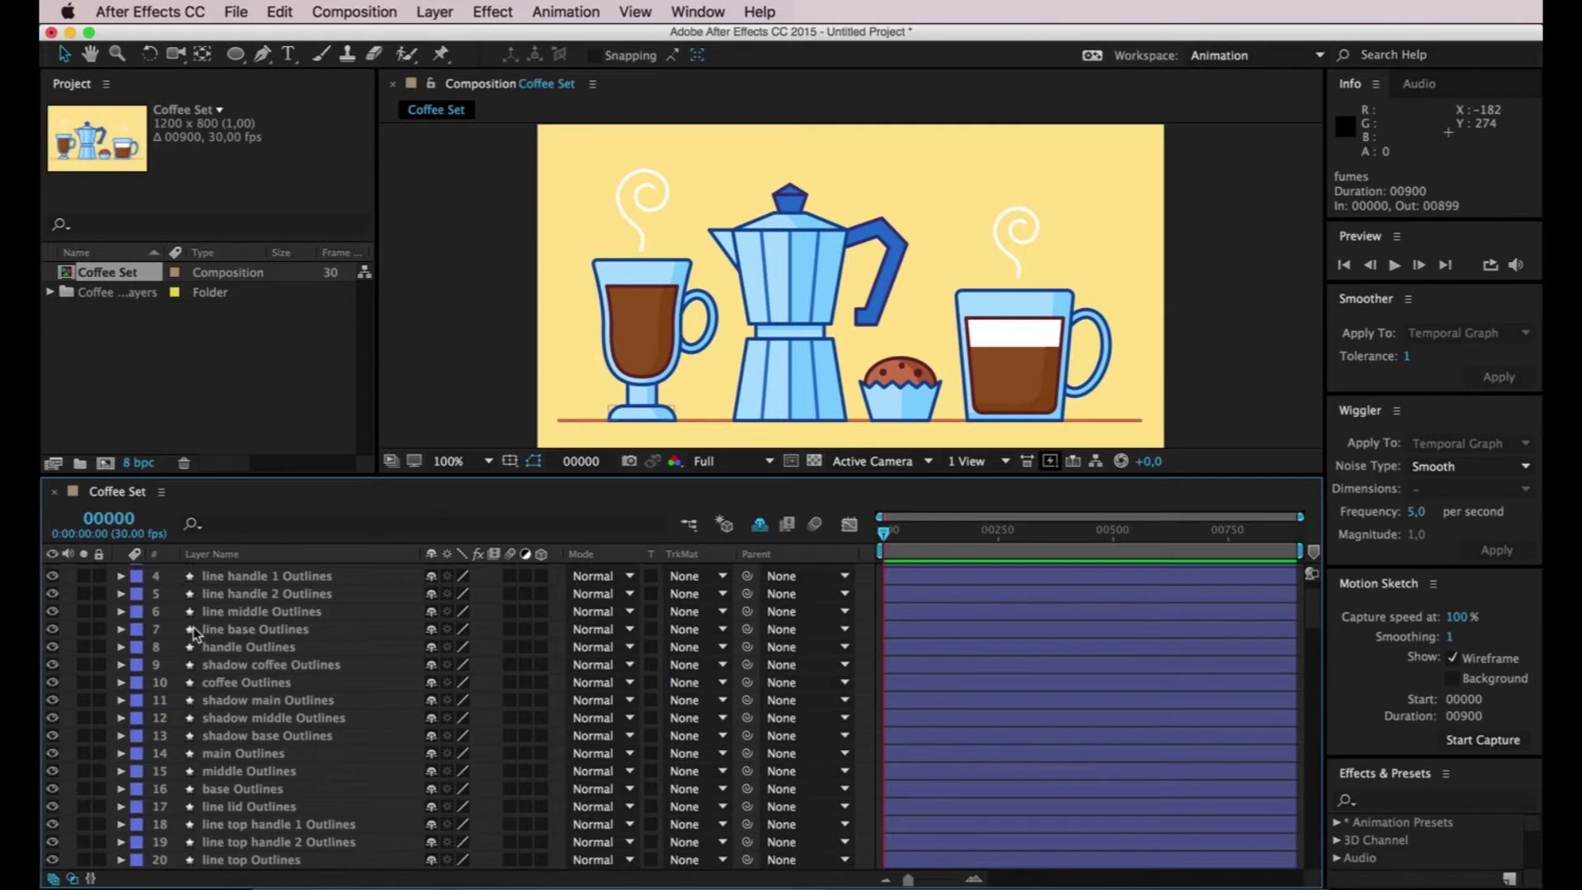
pyautogui.scroll(1, 271, 690)
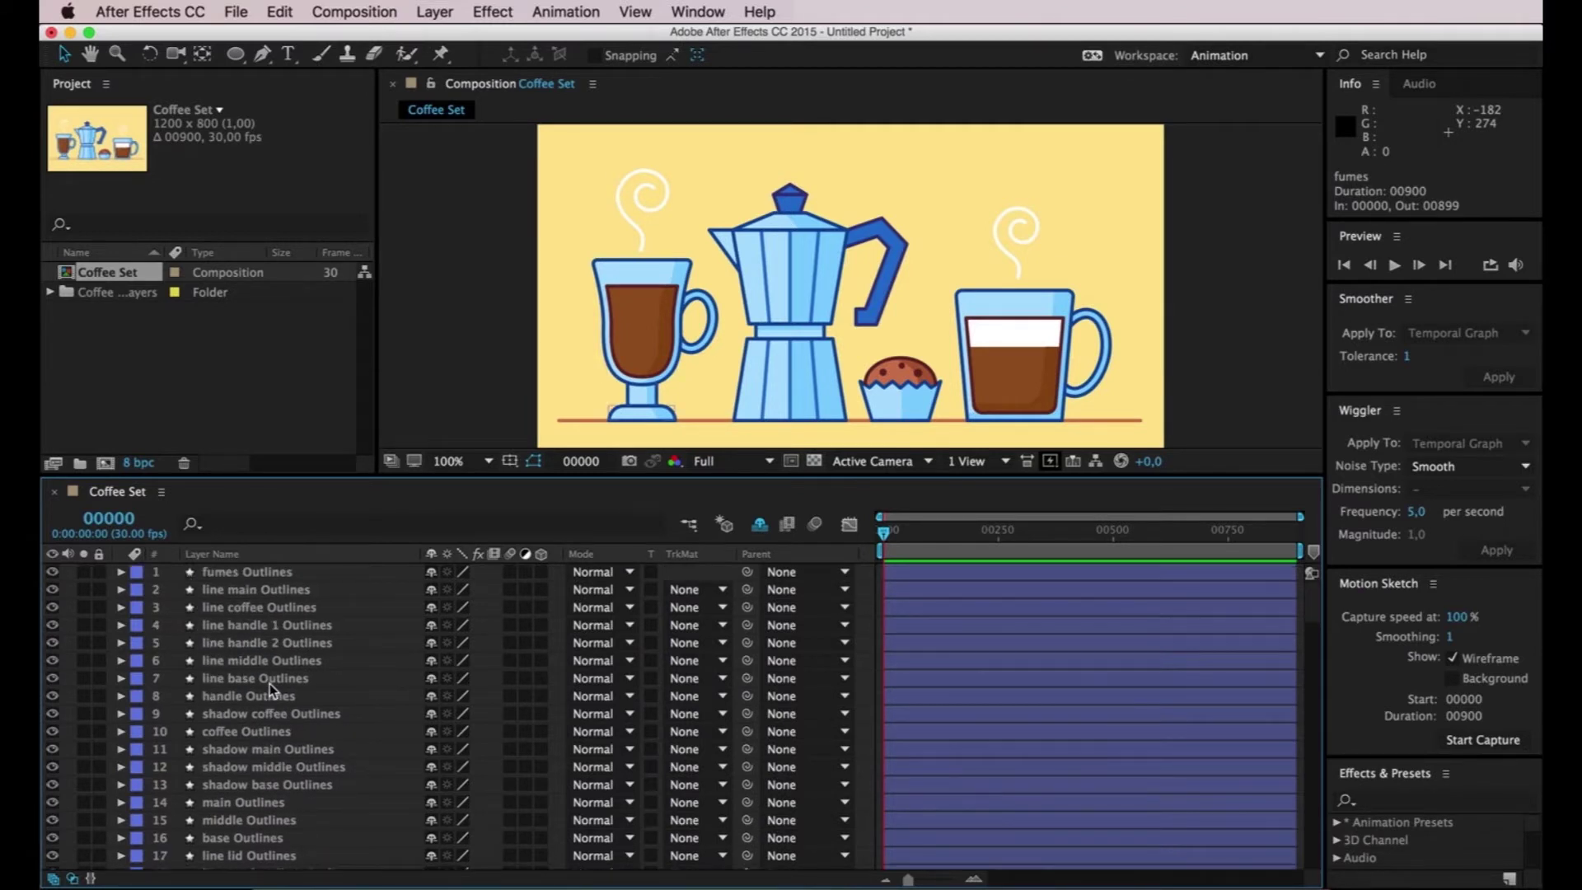
pyautogui.scroll(-2, 269, 683)
pyautogui.scroll(2, 270, 674)
pyautogui.scroll(-1, 269, 699)
pyautogui.scroll(-3, 270, 699)
pyautogui.scroll(5, 280, 690)
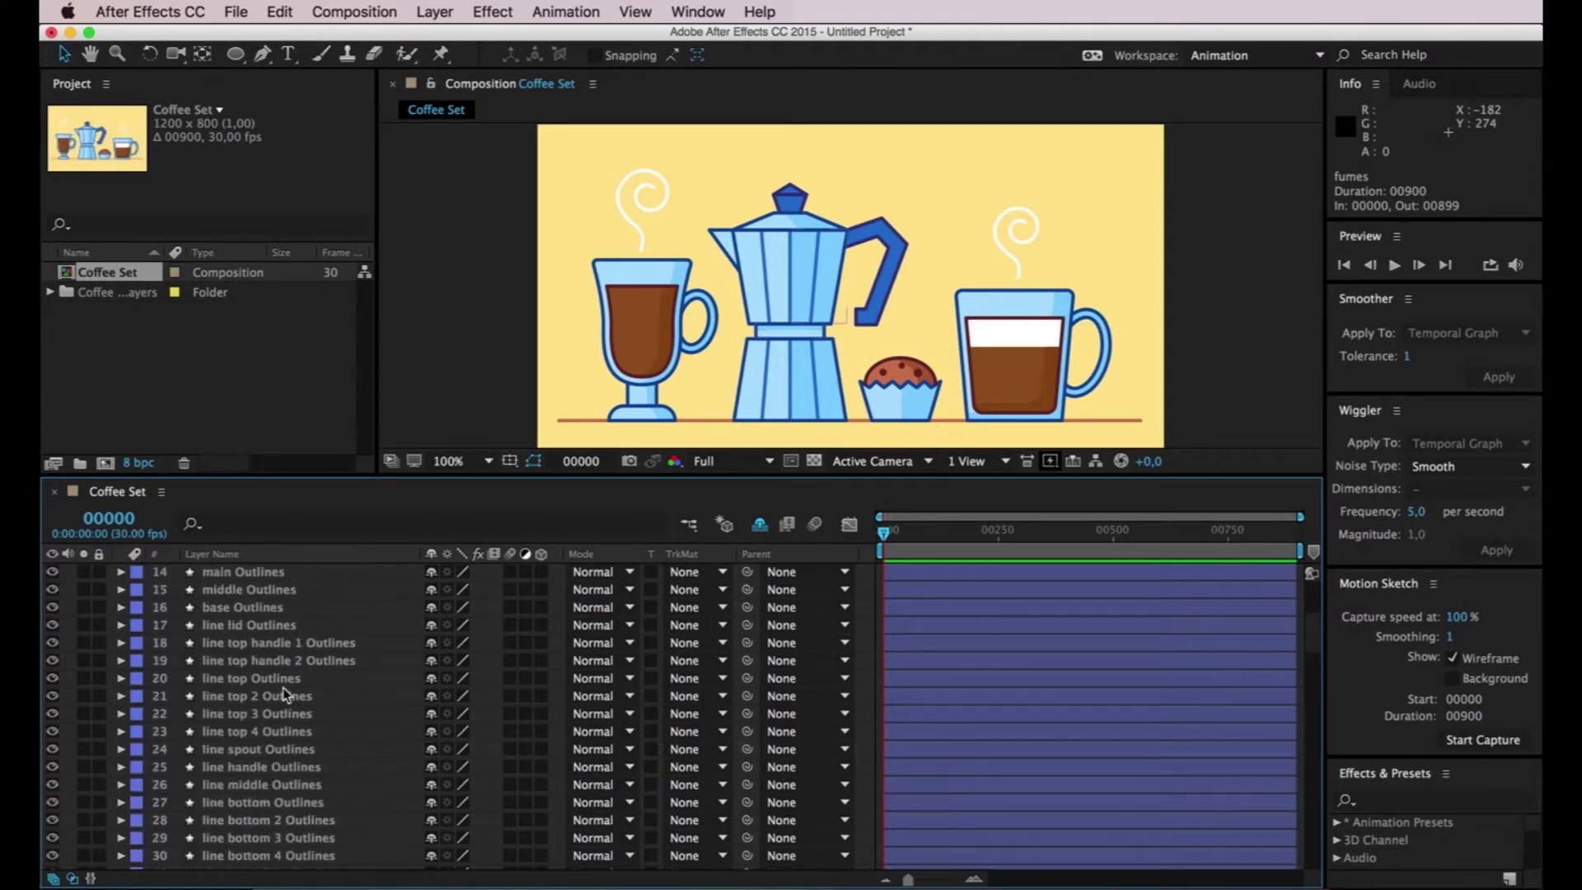
pyautogui.press('.')
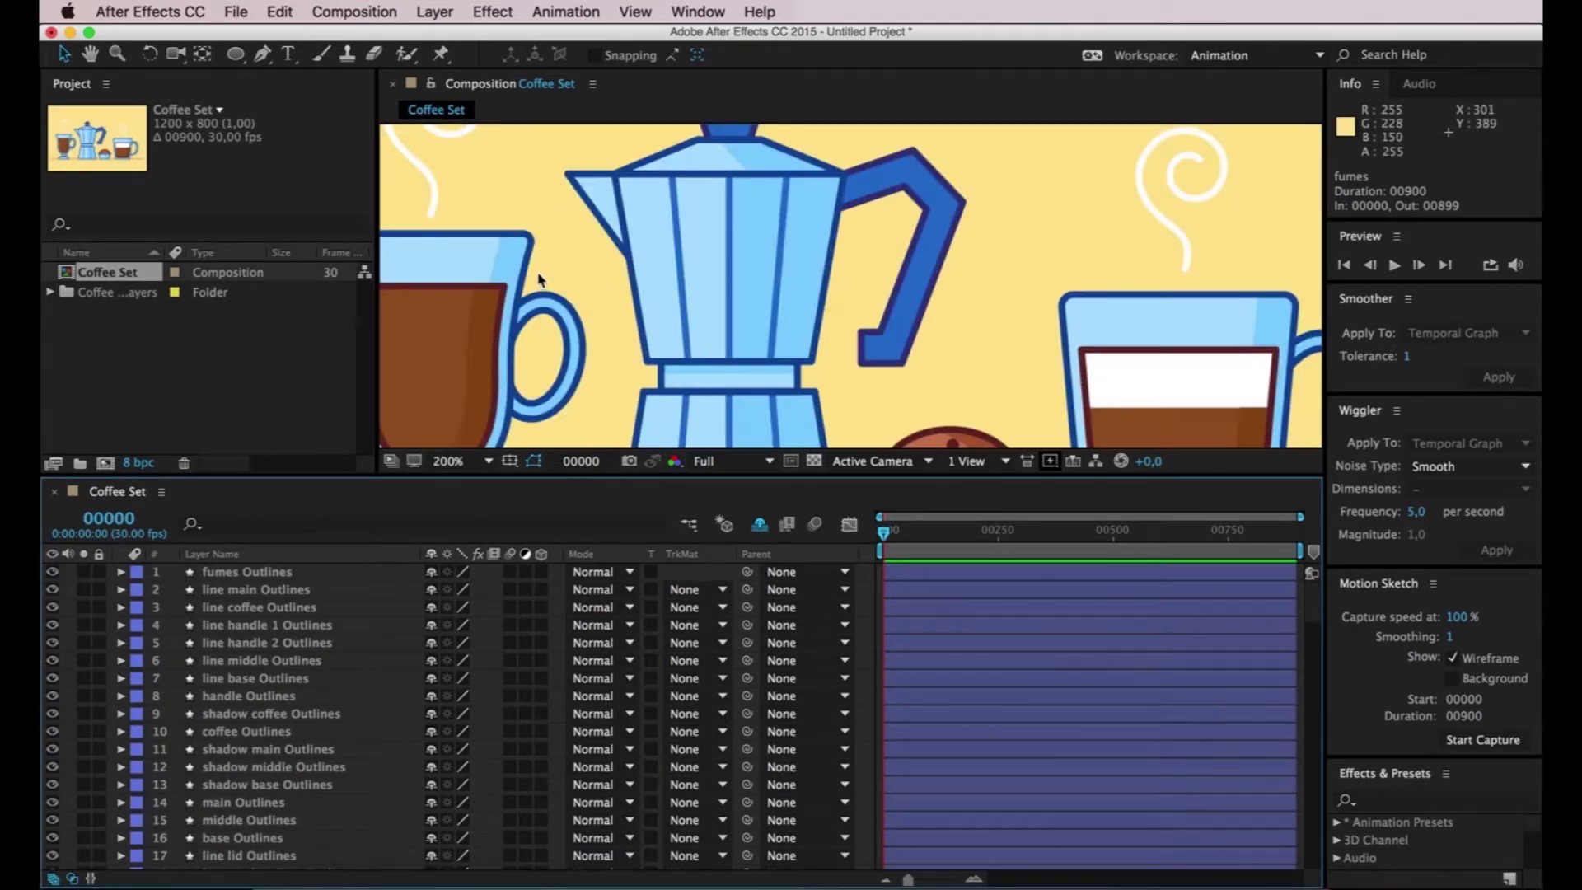
pyautogui.scroll(5, 574, 296)
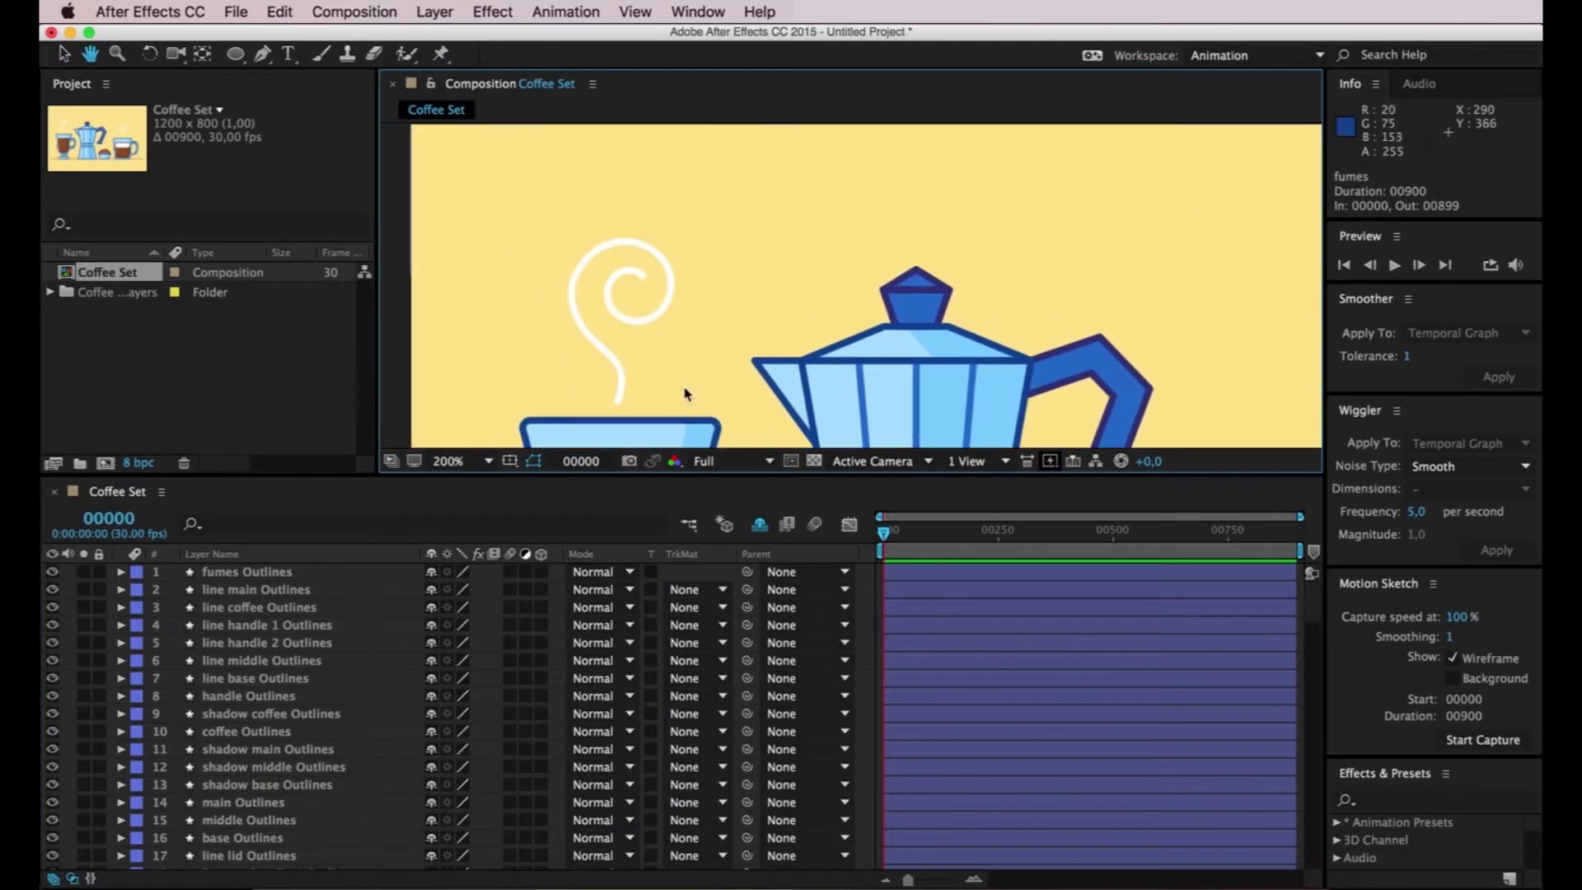
pyautogui.click(259, 570)
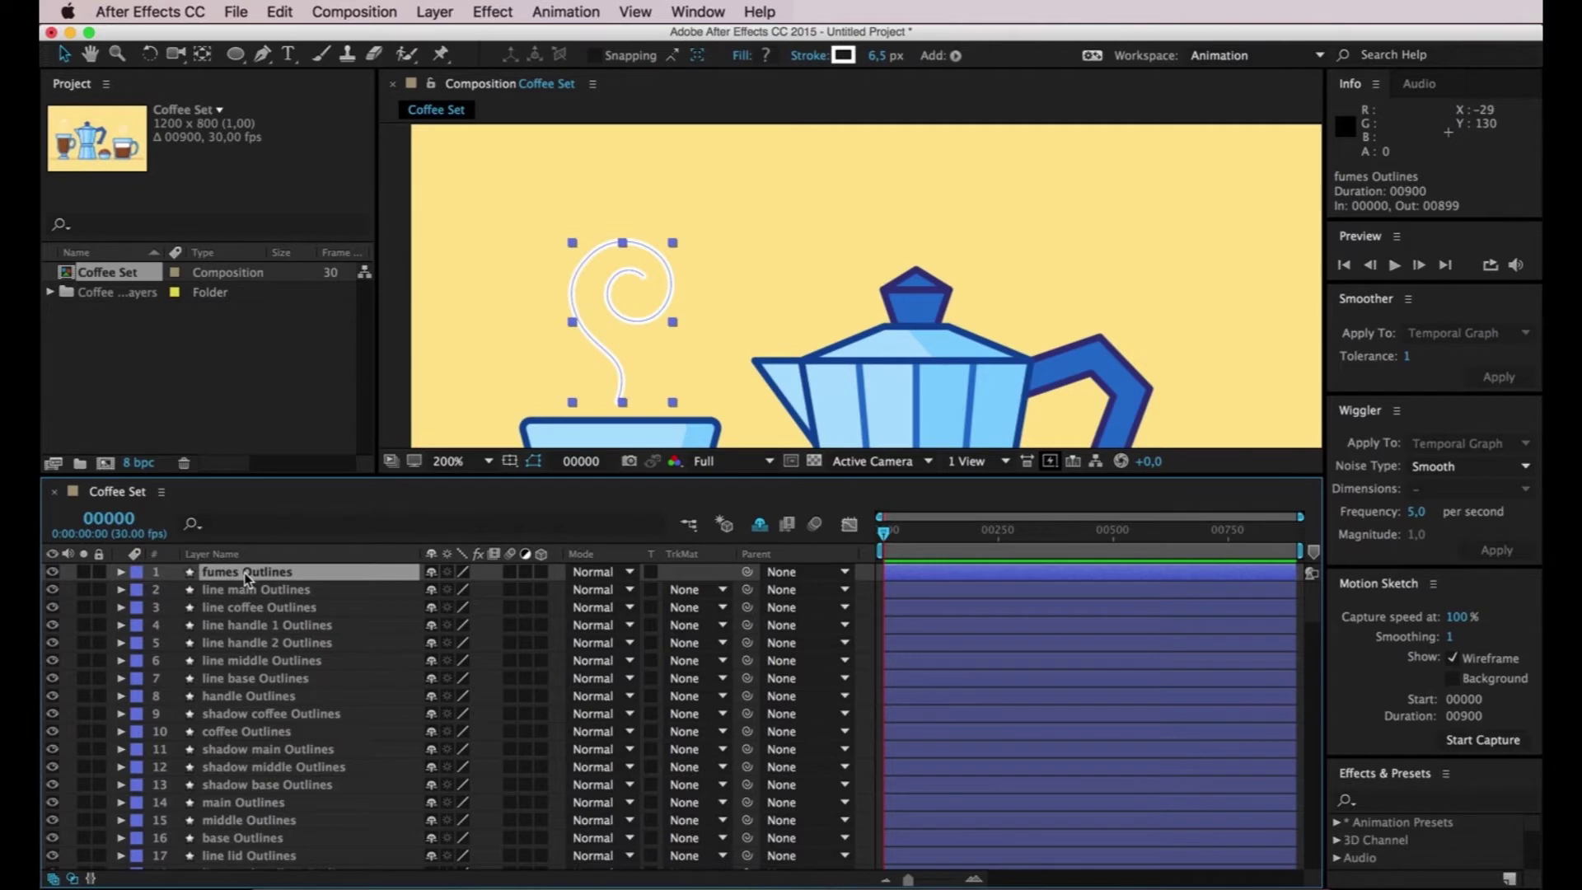
pyautogui.click(263, 53)
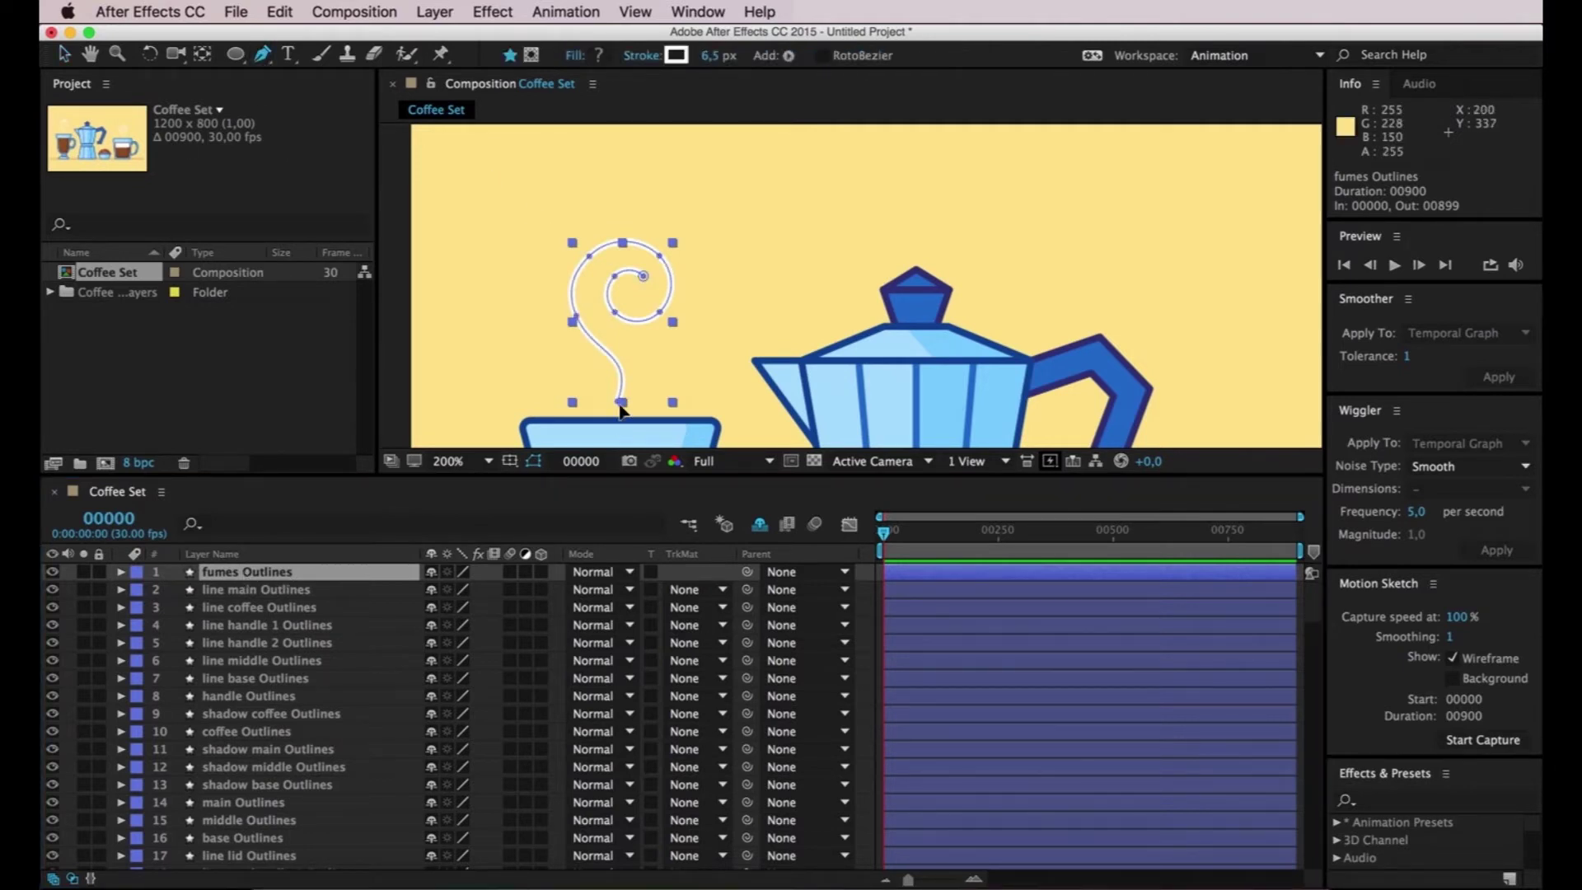
pyautogui.moveTo(622, 402)
pyautogui.mouseDown()
pyautogui.moveTo(656, 381)
pyautogui.moveTo(545, 400)
pyautogui.moveTo(704, 416)
pyautogui.mouseUp()
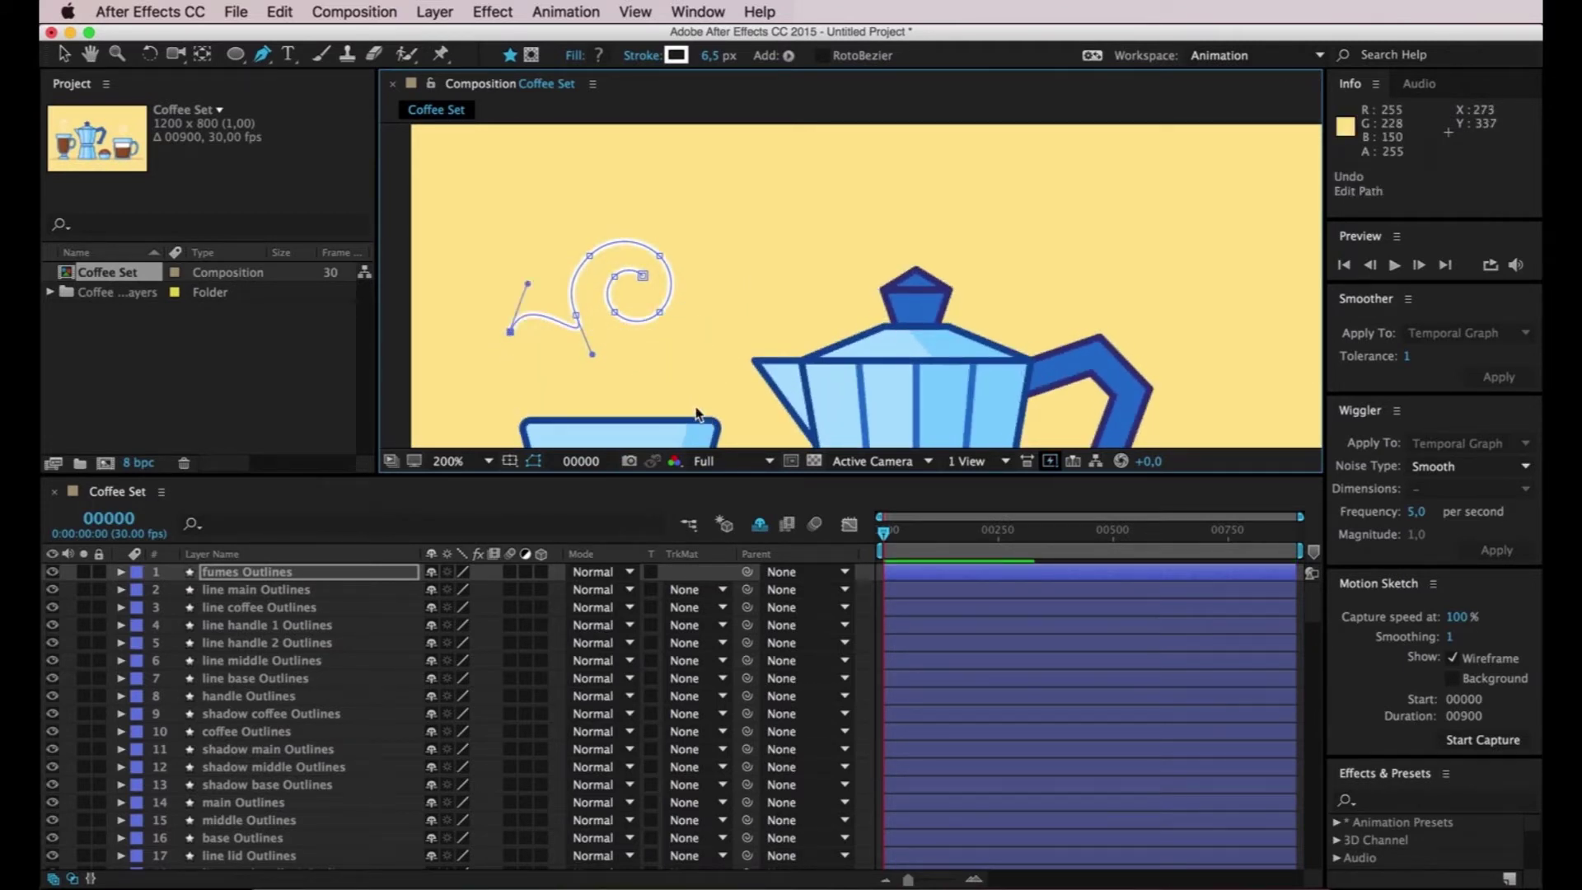
pyautogui.hotkey('ctrl', 'z')
pyautogui.scroll(-2, 688, 410)
pyautogui.press('v')
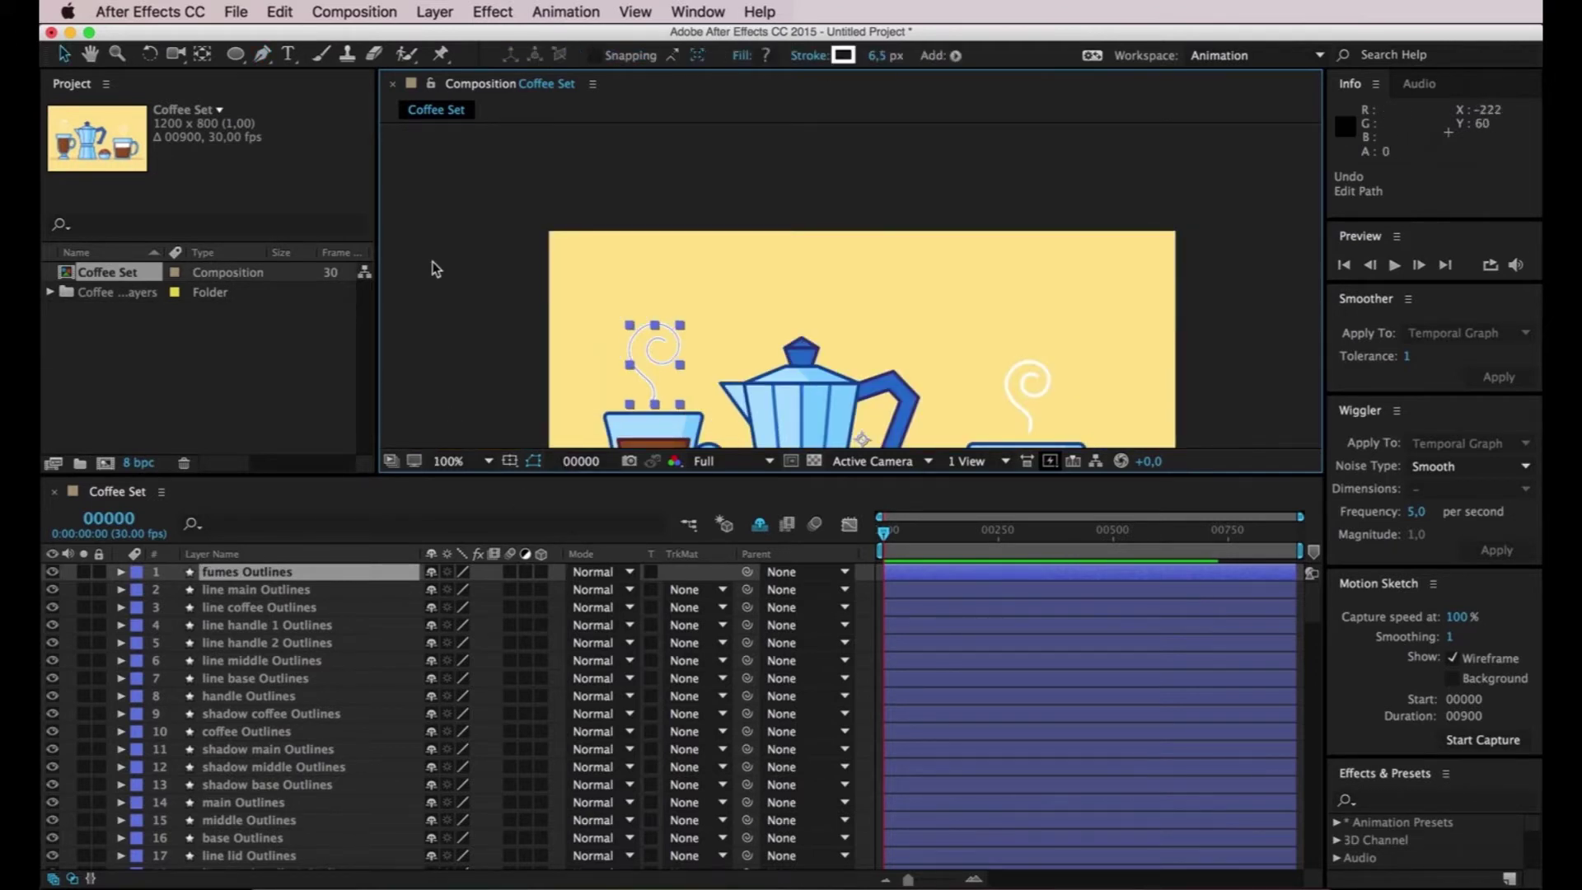
pyautogui.click(431, 264)
pyautogui.press('h')
pyautogui.moveTo(494, 315)
pyautogui.mouseDown()
pyautogui.moveTo(509, 238)
pyautogui.moveTo(488, 162)
pyautogui.mouseUp()
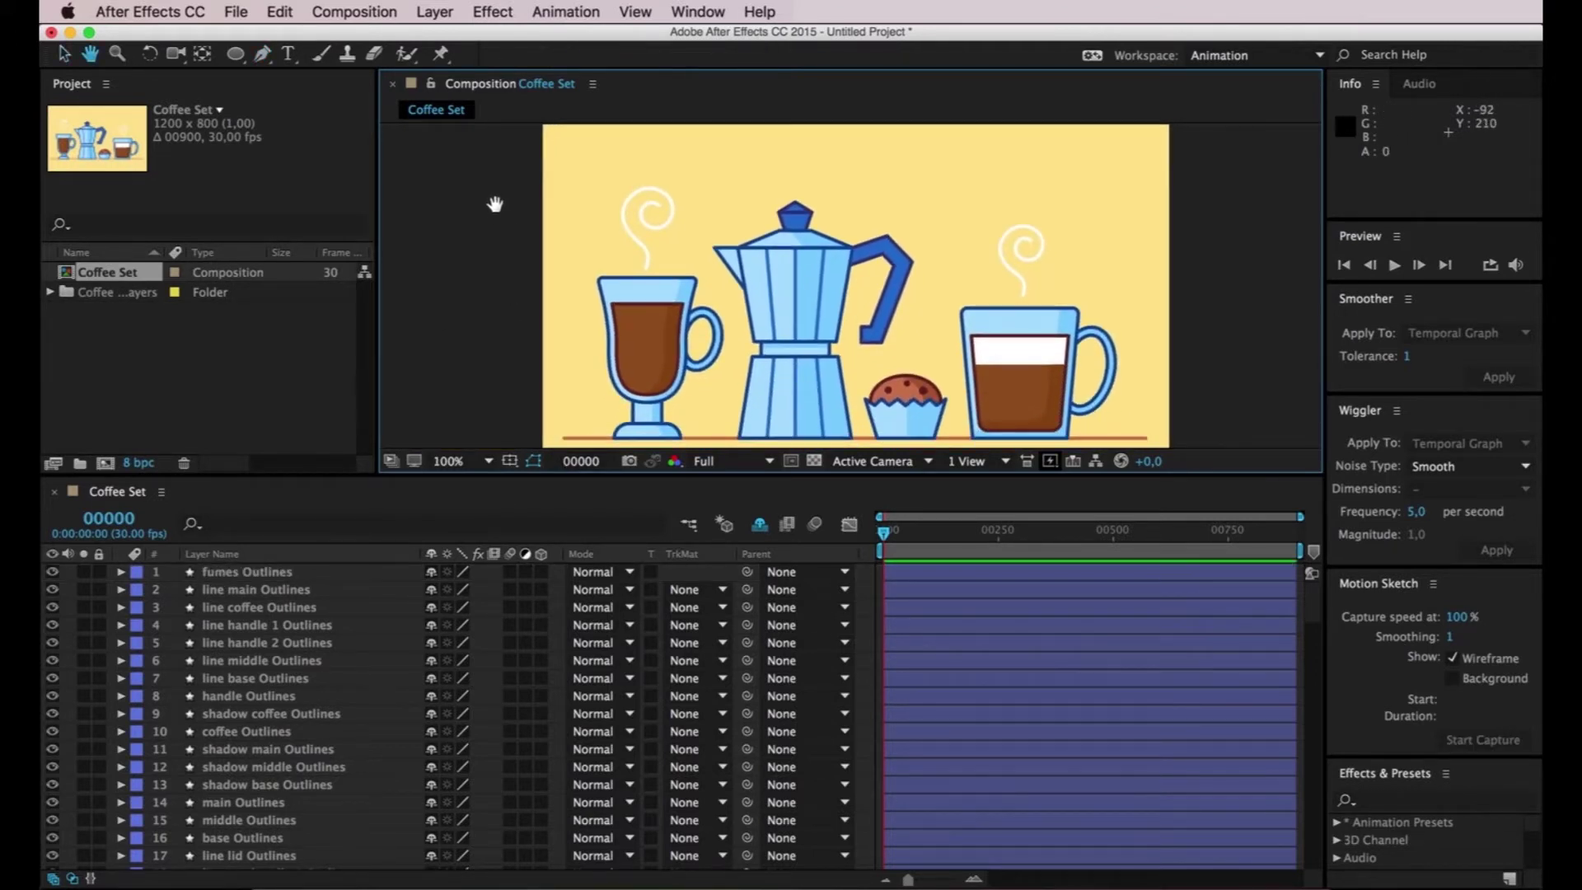
pyautogui.press('v')
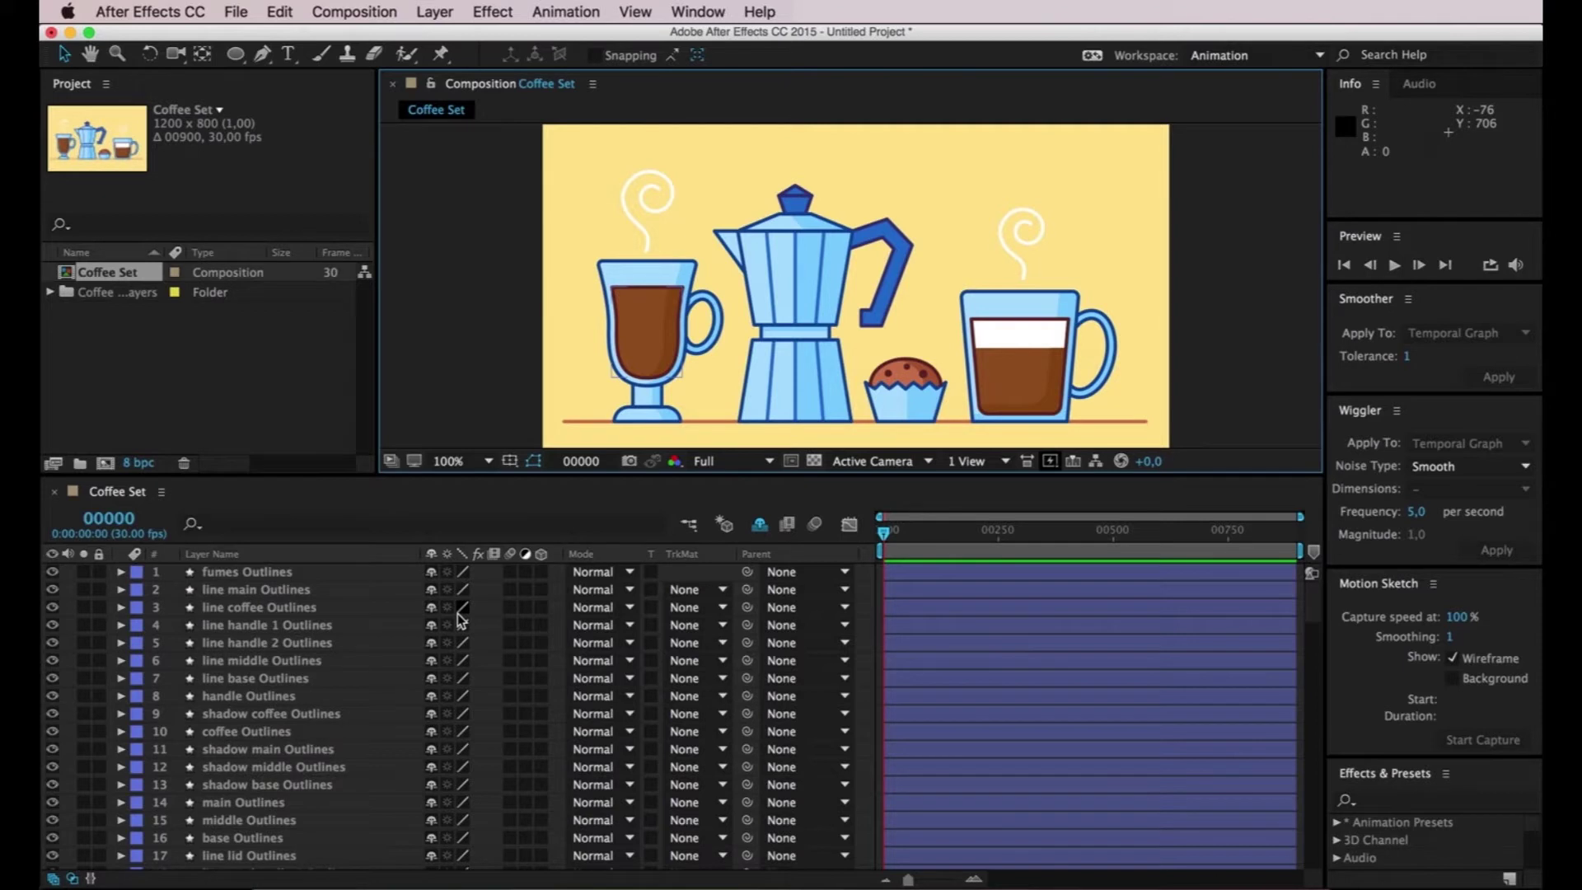
# Step: Select the original illustration layers from fumes down to the last one
pyautogui.scroll(-5, 440, 720)
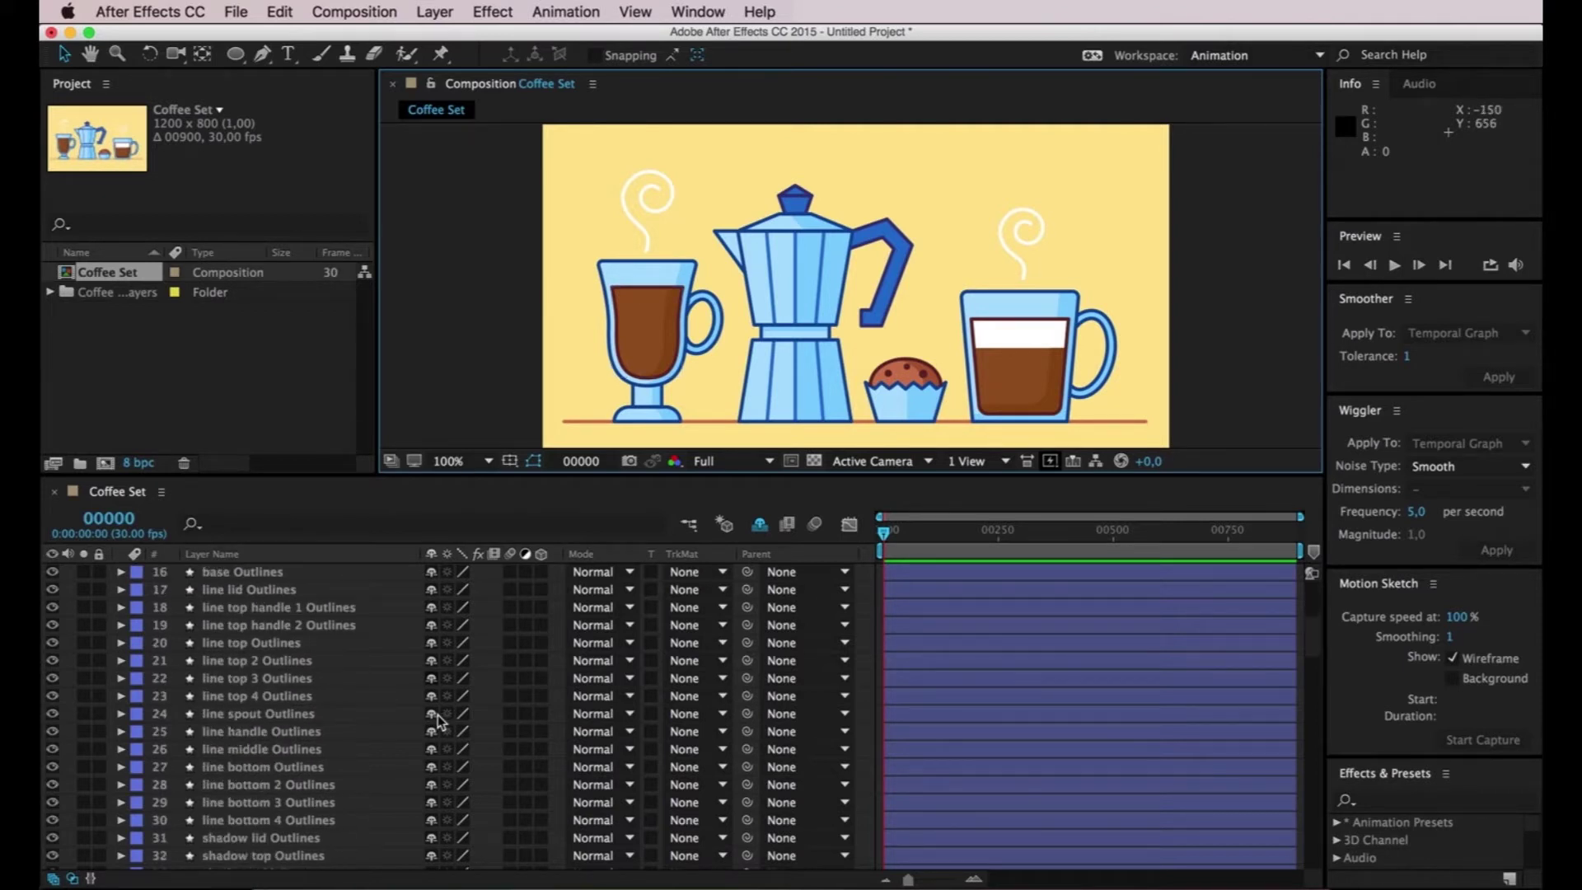
pyautogui.scroll(-15, 441, 720)
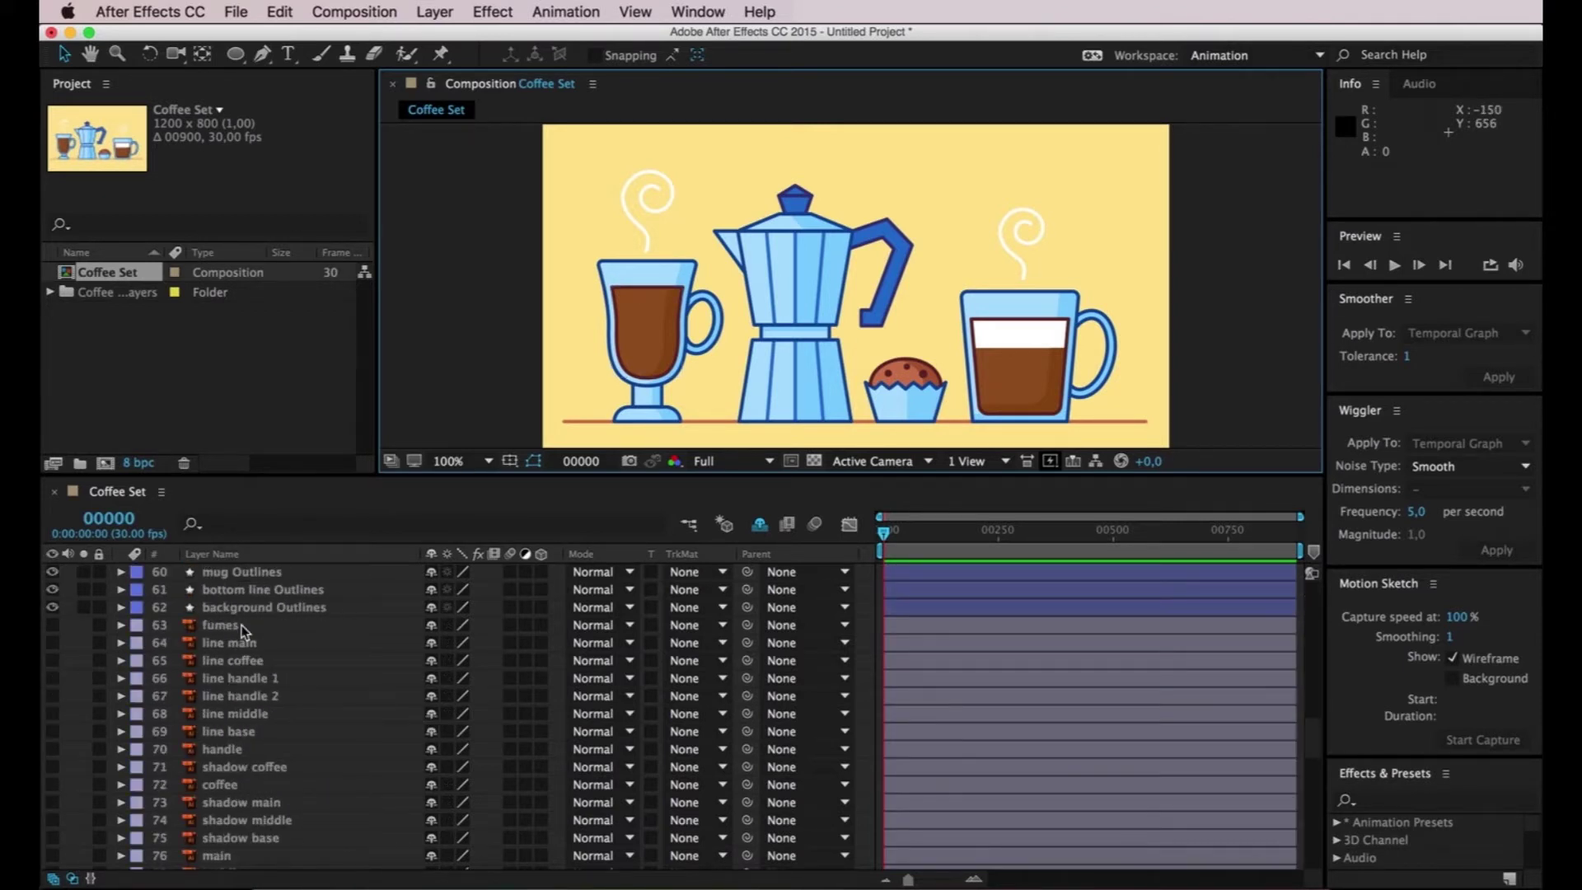
pyautogui.click(241, 631)
pyautogui.scroll(-10, 271, 724)
pyautogui.scroll(-6, 271, 725)
pyautogui.keyDown('shift'); pyautogui.click(267, 861); pyautogui.keyUp('shift')
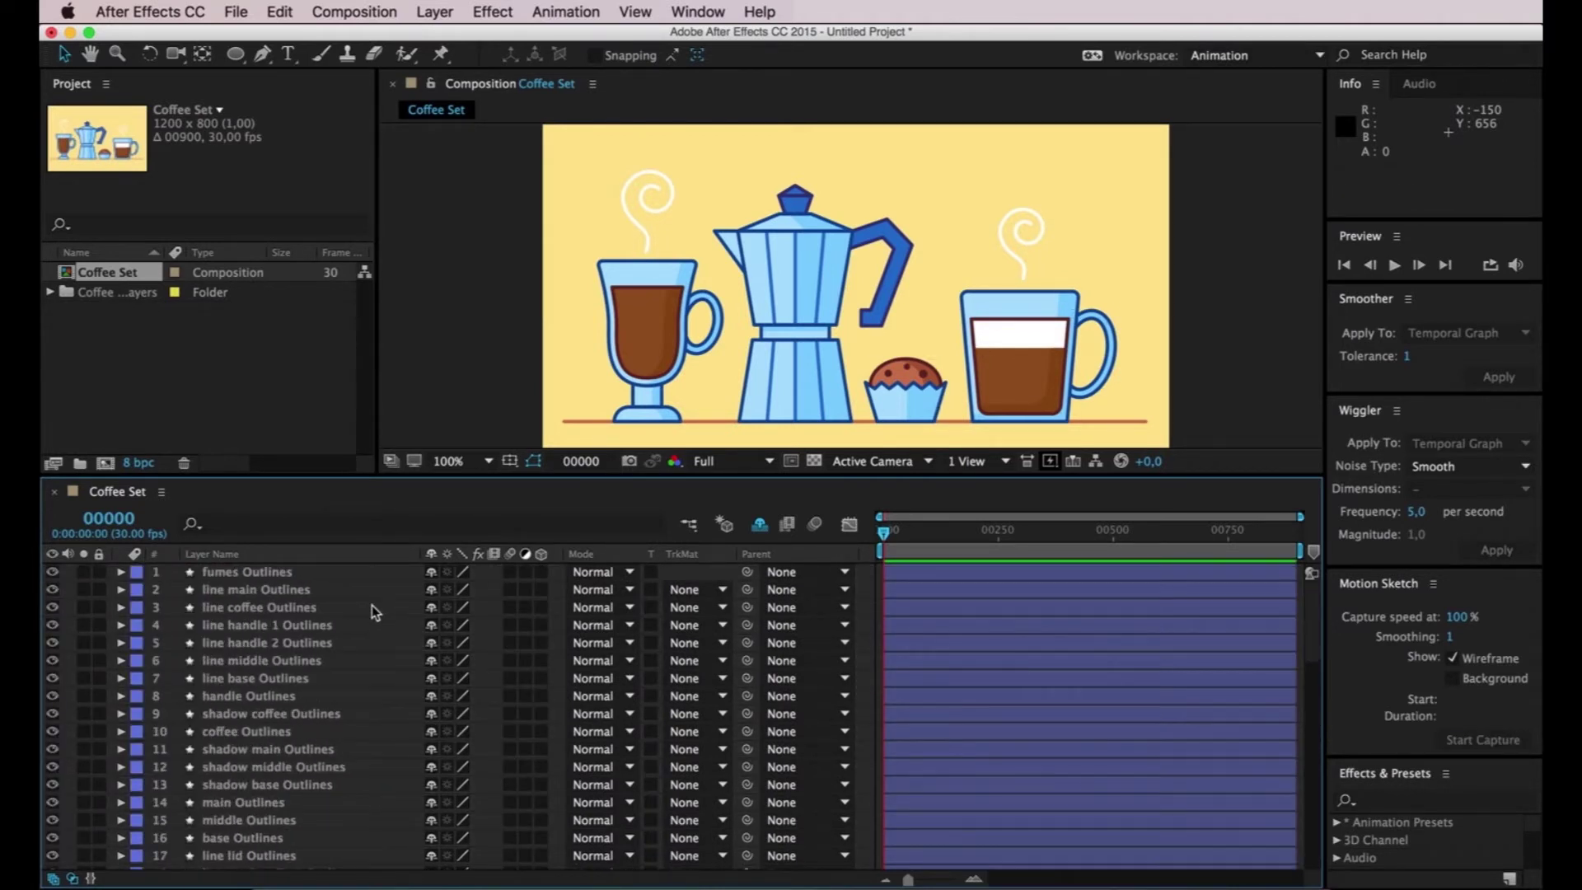
# Step: Identify the mug's Outlines parts and select tall mug layers 1–16, fumes through base
pyautogui.click(259, 572)
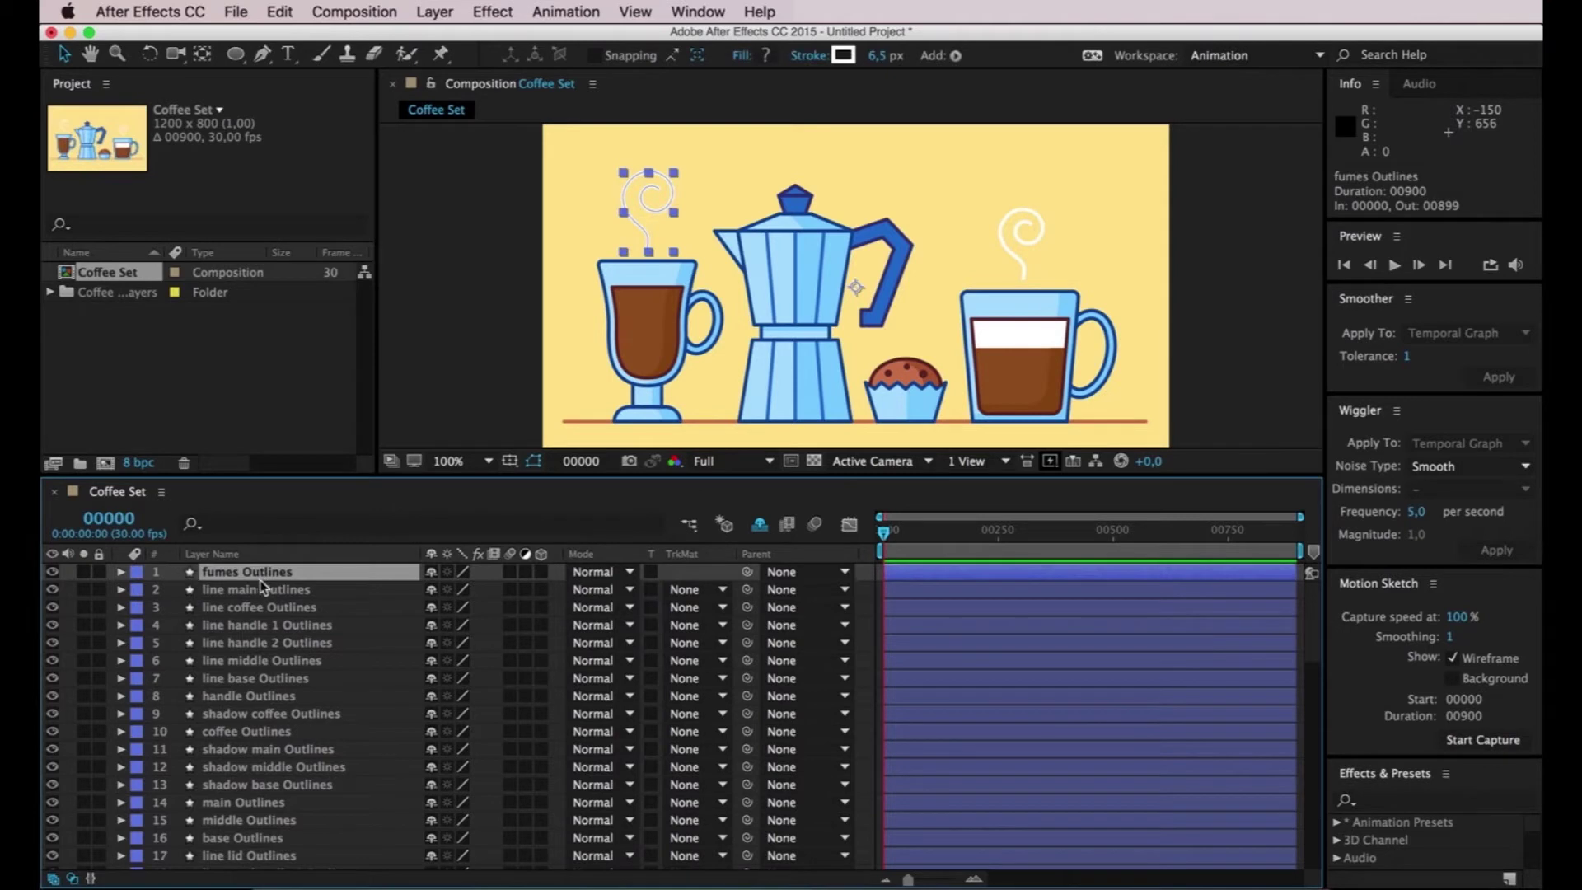
pyautogui.click(241, 715)
pyautogui.click(240, 749)
pyautogui.click(239, 767)
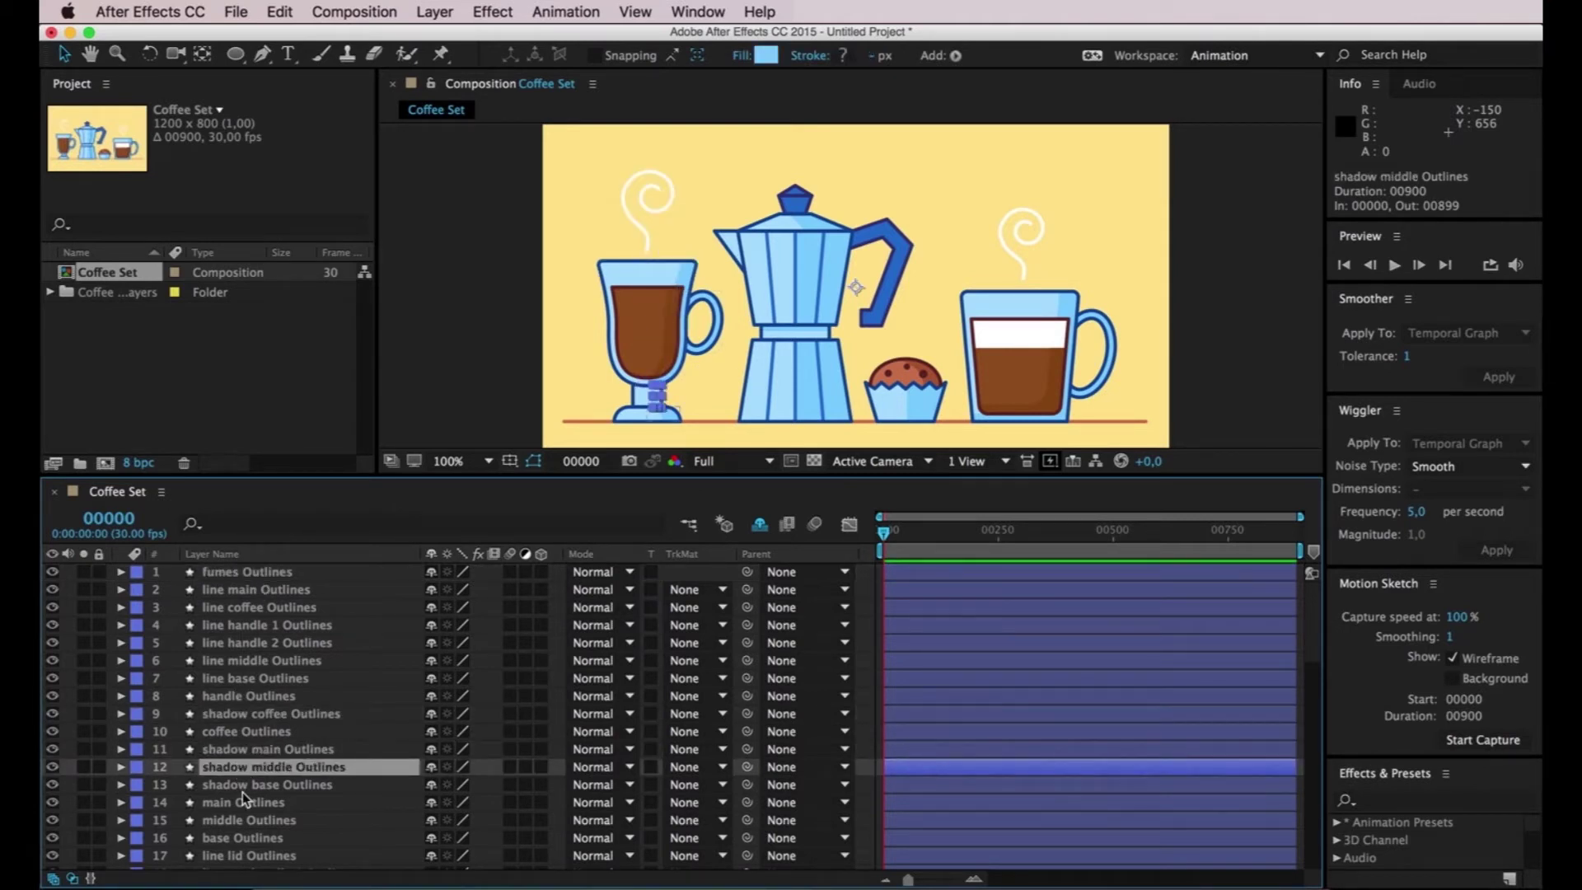
pyautogui.click(242, 789)
pyautogui.click(243, 802)
pyautogui.click(234, 824)
pyautogui.click(237, 855)
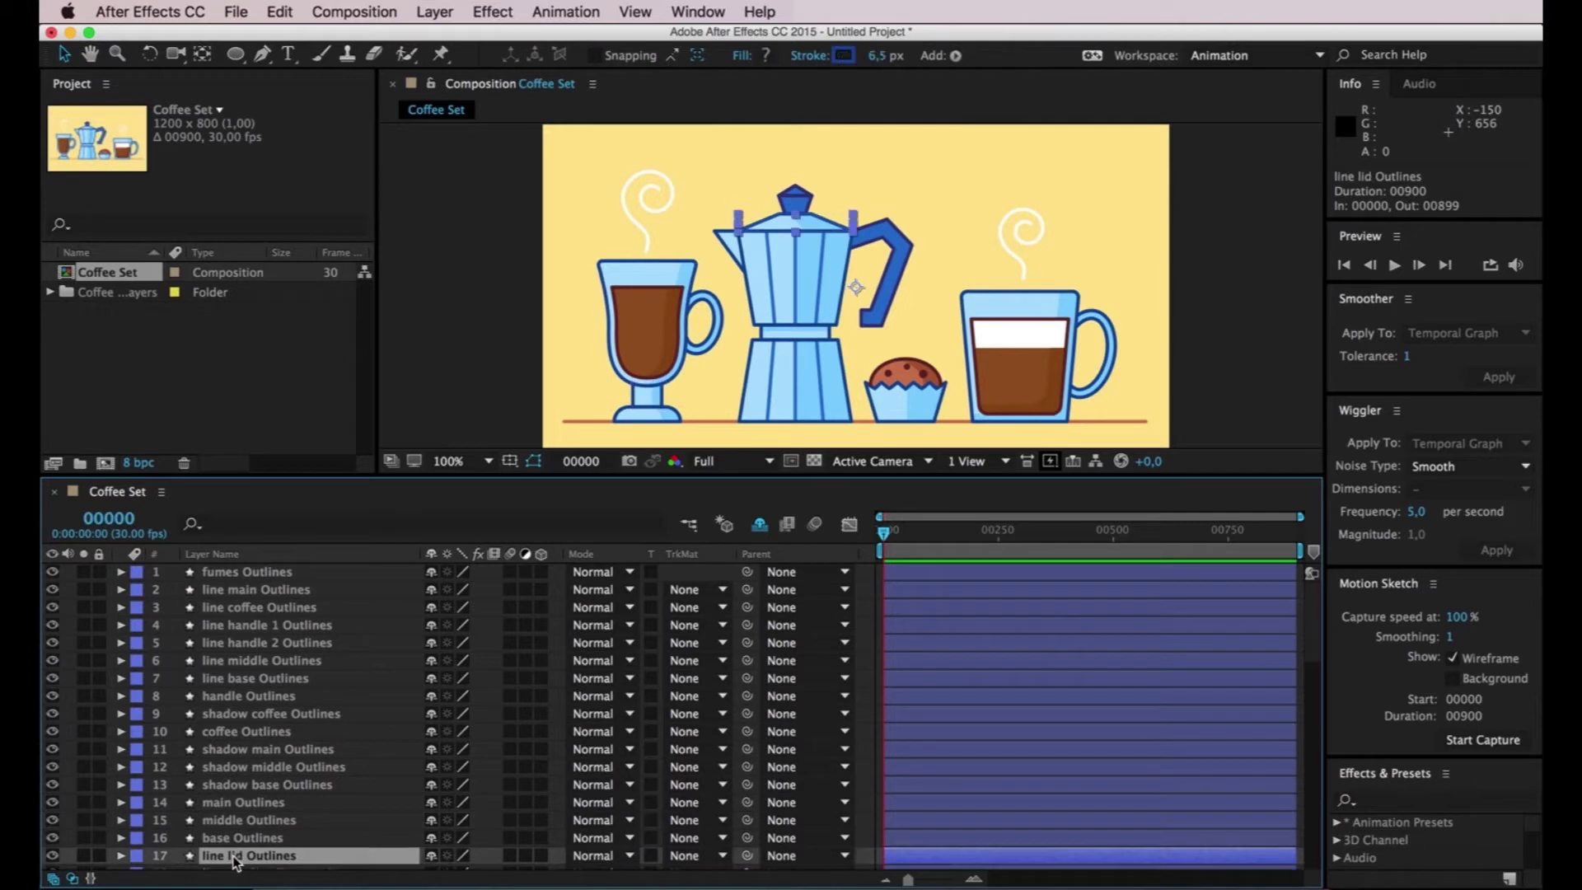
pyautogui.click(246, 839)
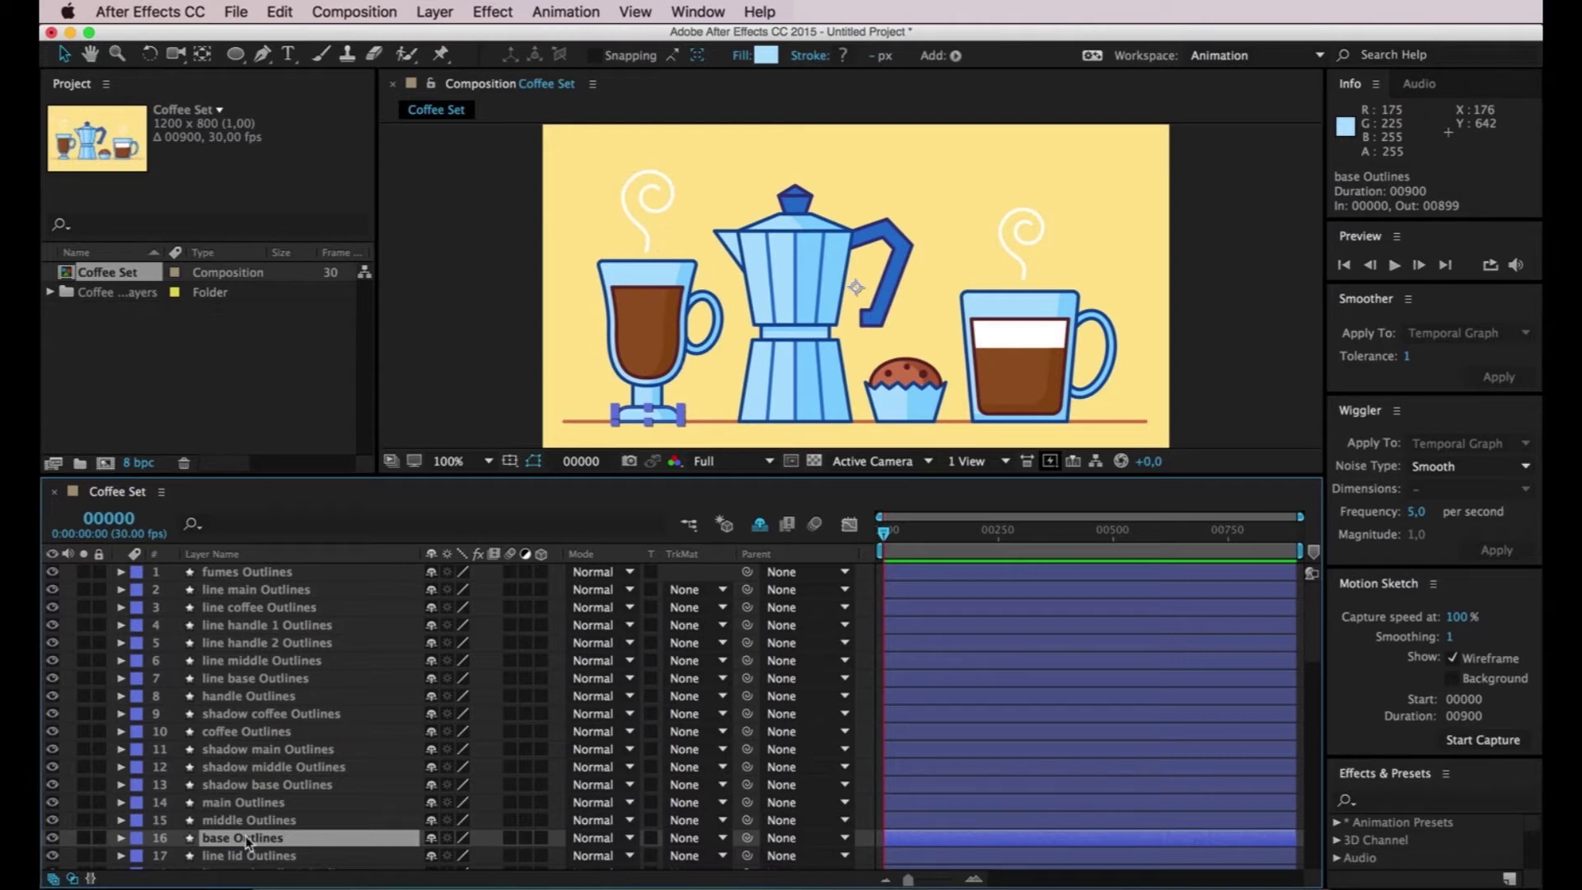
pyautogui.keyDown('shift'); pyautogui.click(231, 576); pyautogui.keyUp('shift')
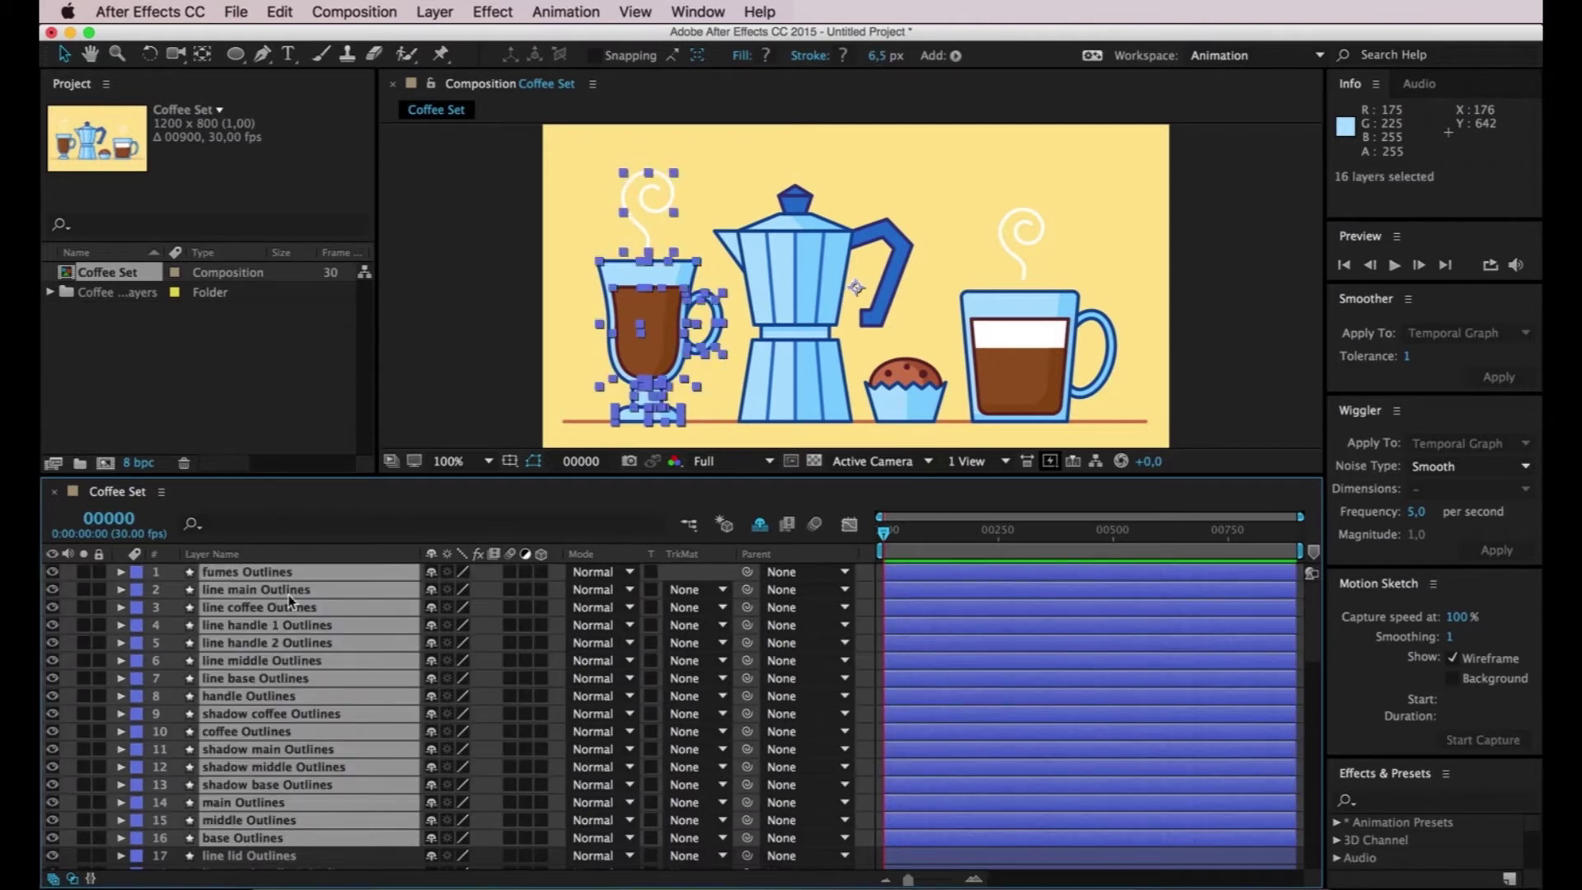
# Step: Pre-compose the sixteen selected layers as Tall Mug, inspect it, and return to Coffee Set
pyautogui.rightClick(316, 592)
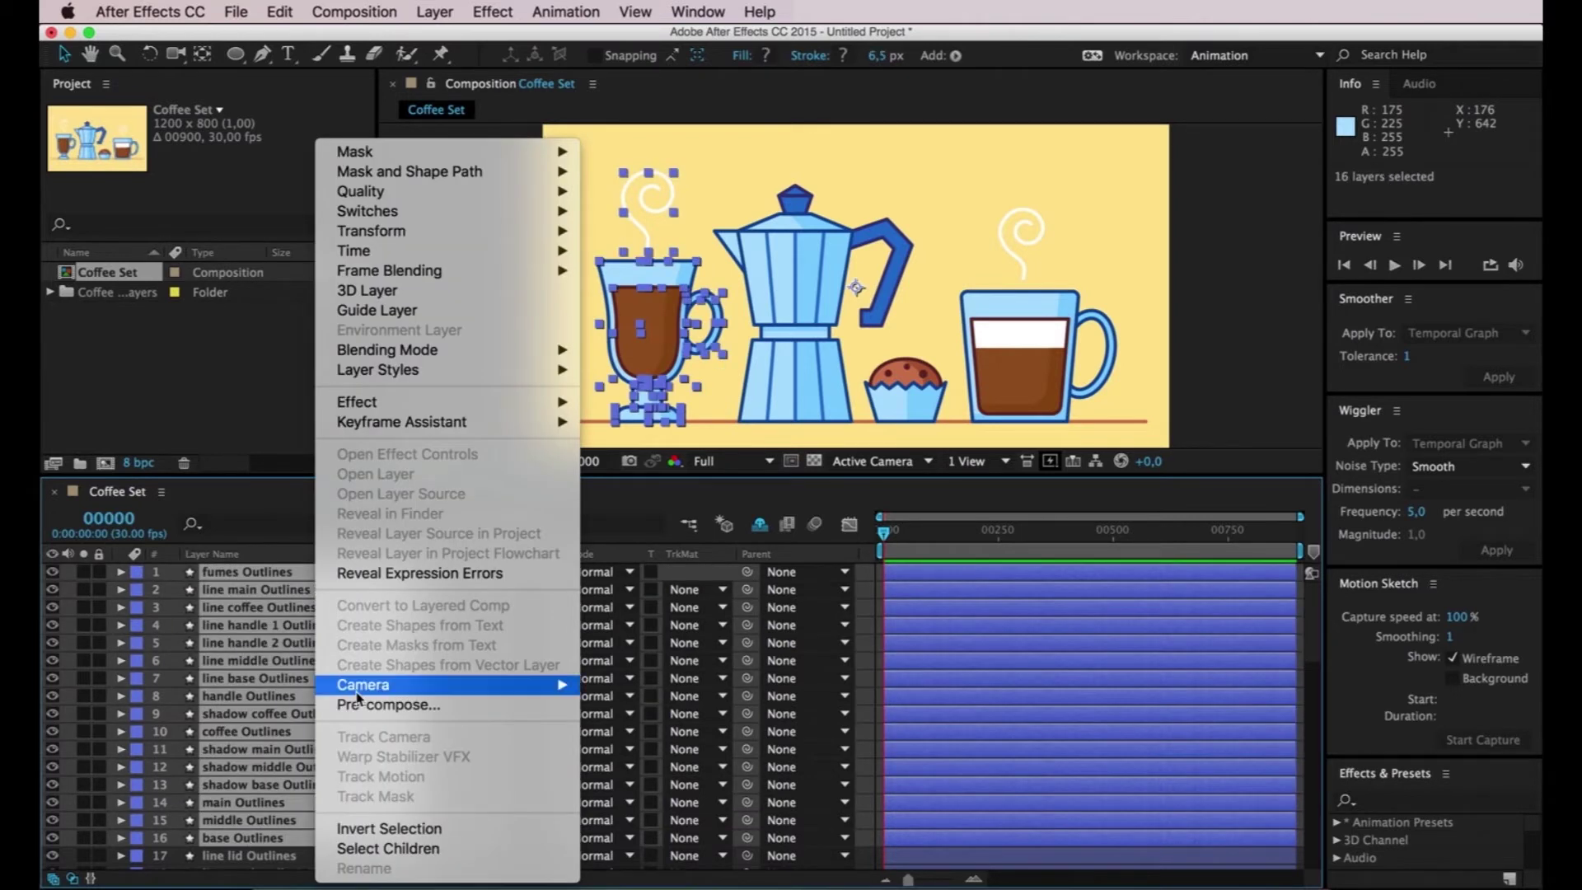
pyautogui.click(357, 695)
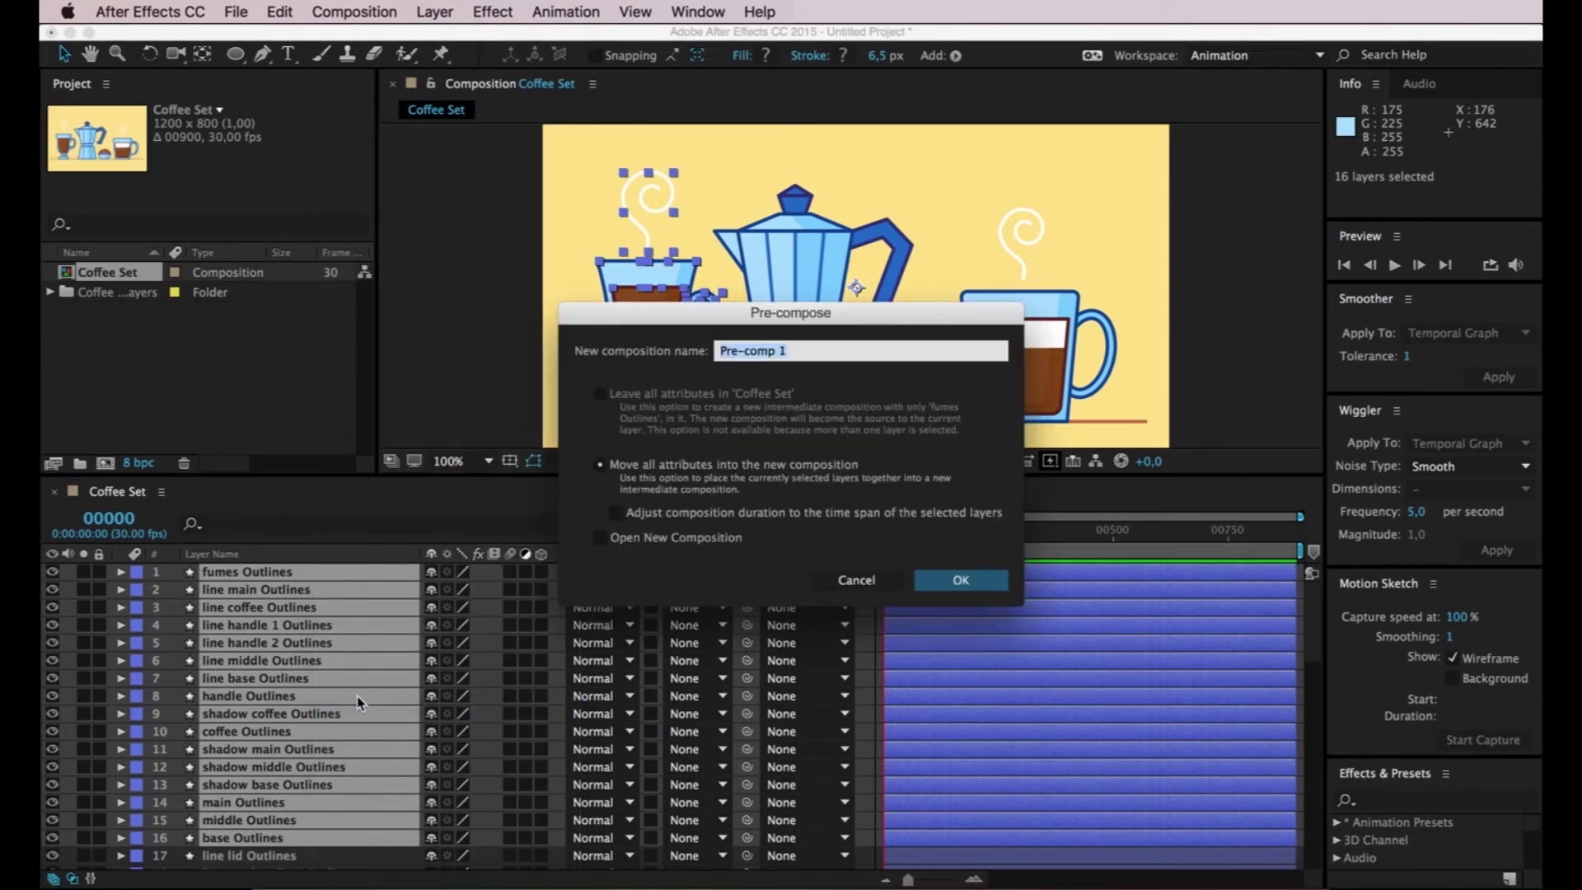
pyautogui.write('Tall')
pyautogui.write(' Mug')
pyautogui.press('Return')
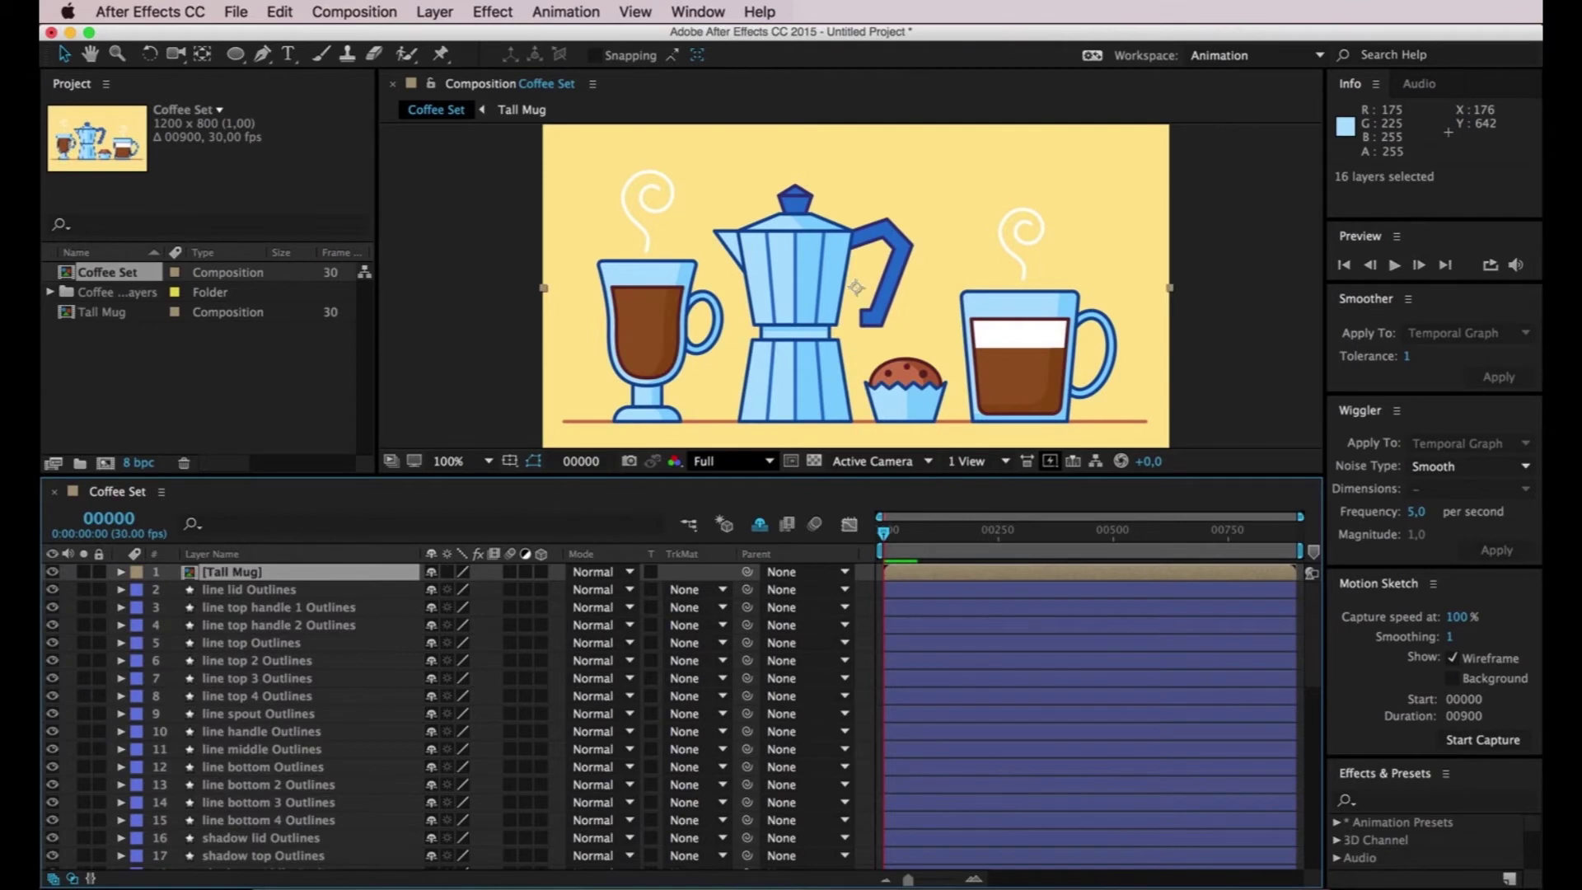
pyautogui.doubleClick(192, 576)
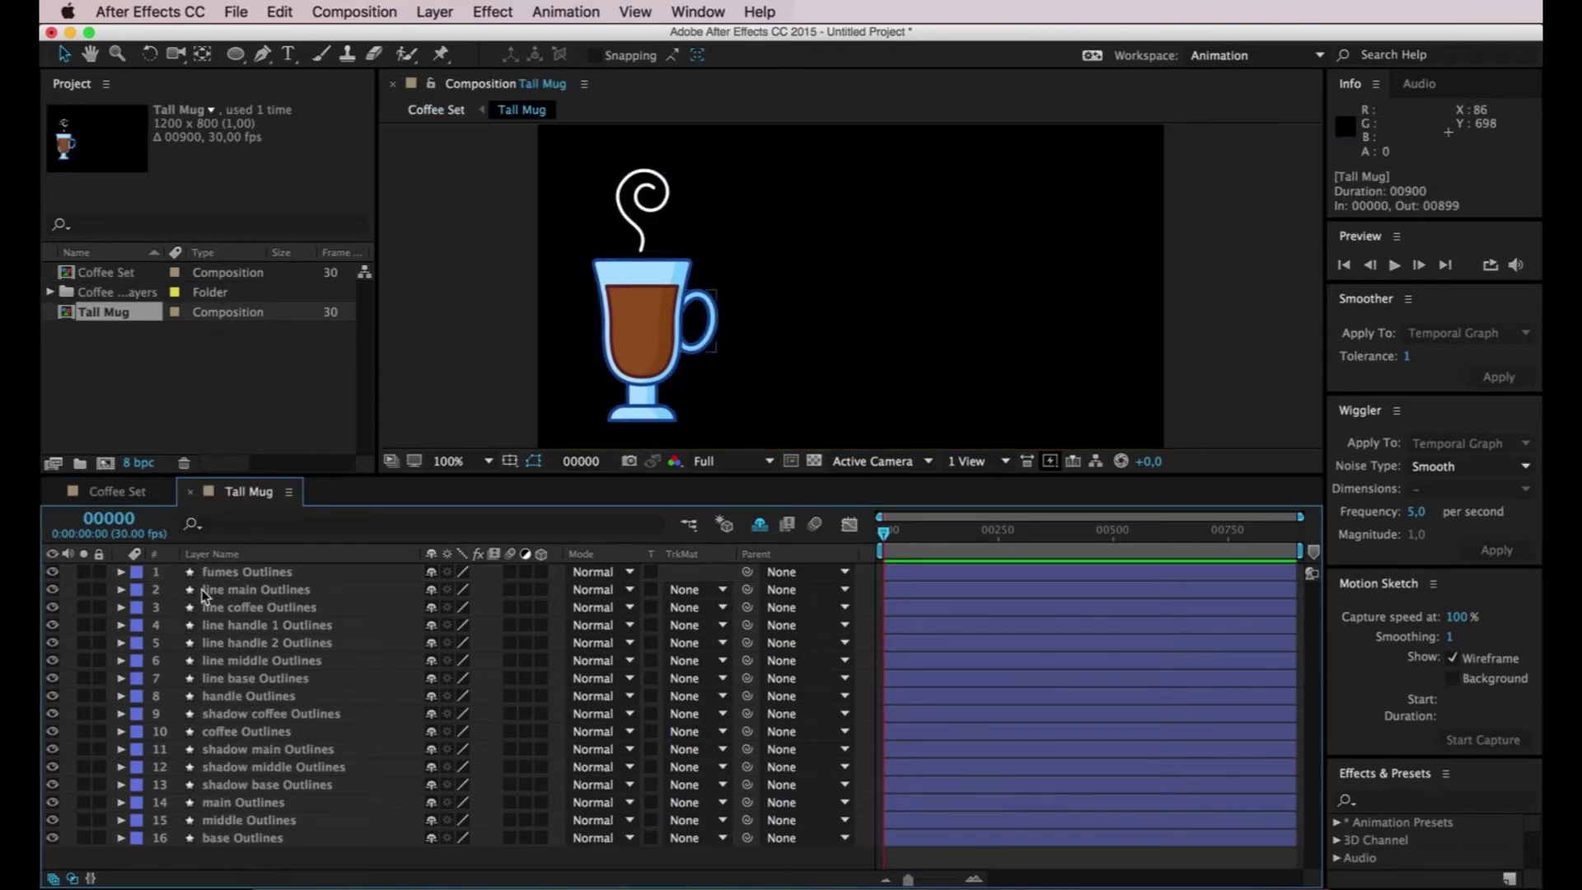
pyautogui.click(192, 493)
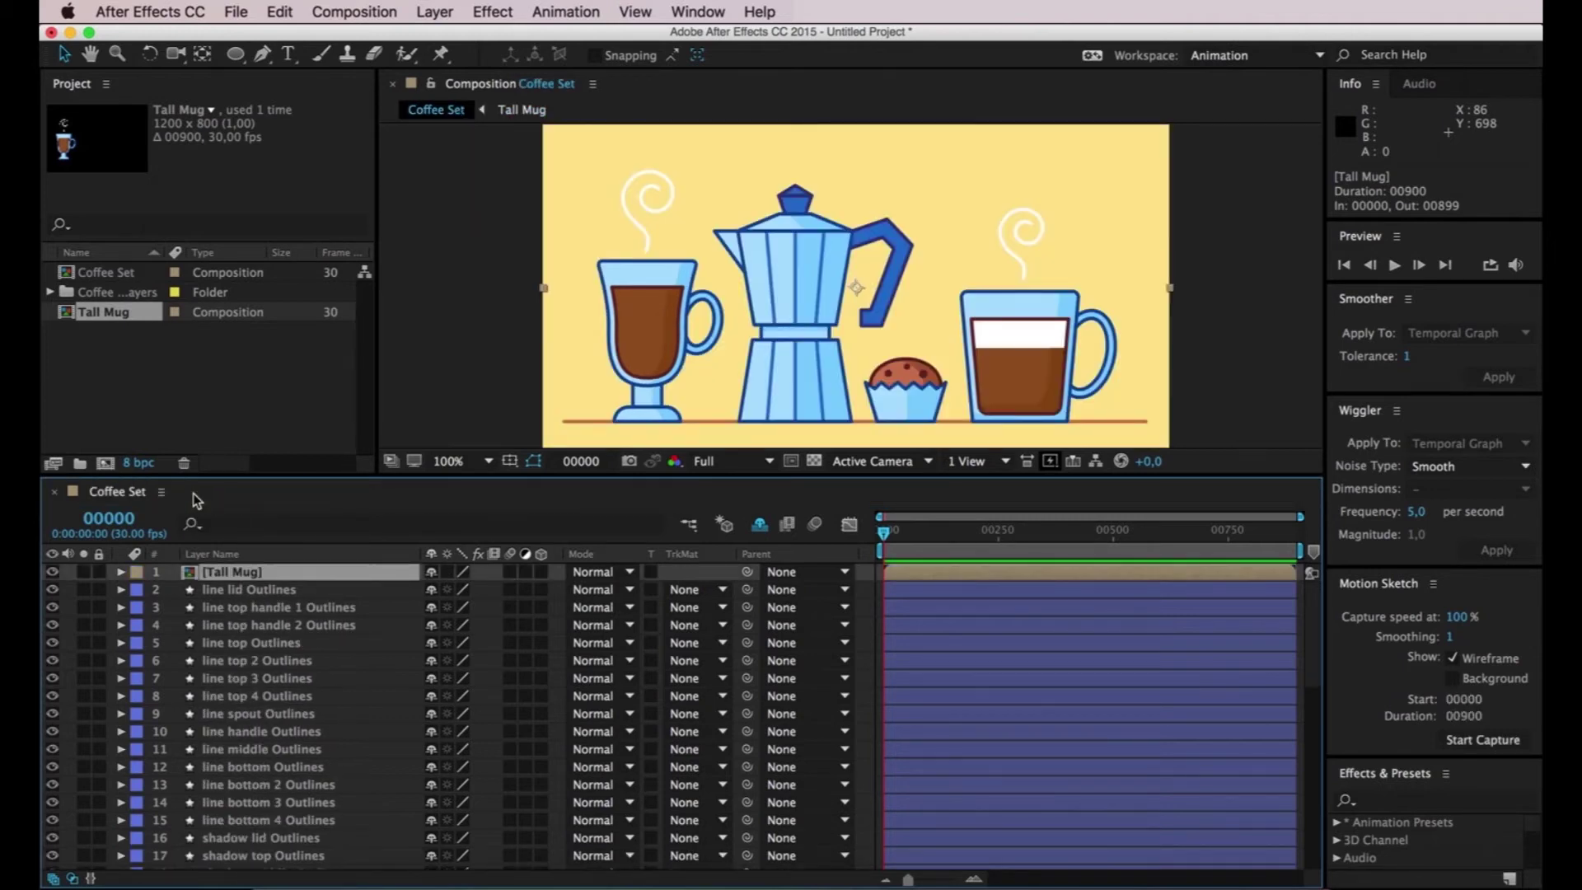
# Step: Step through the pot's upper layers, from line lid to shadow lid Outlines
pyautogui.click(231, 590)
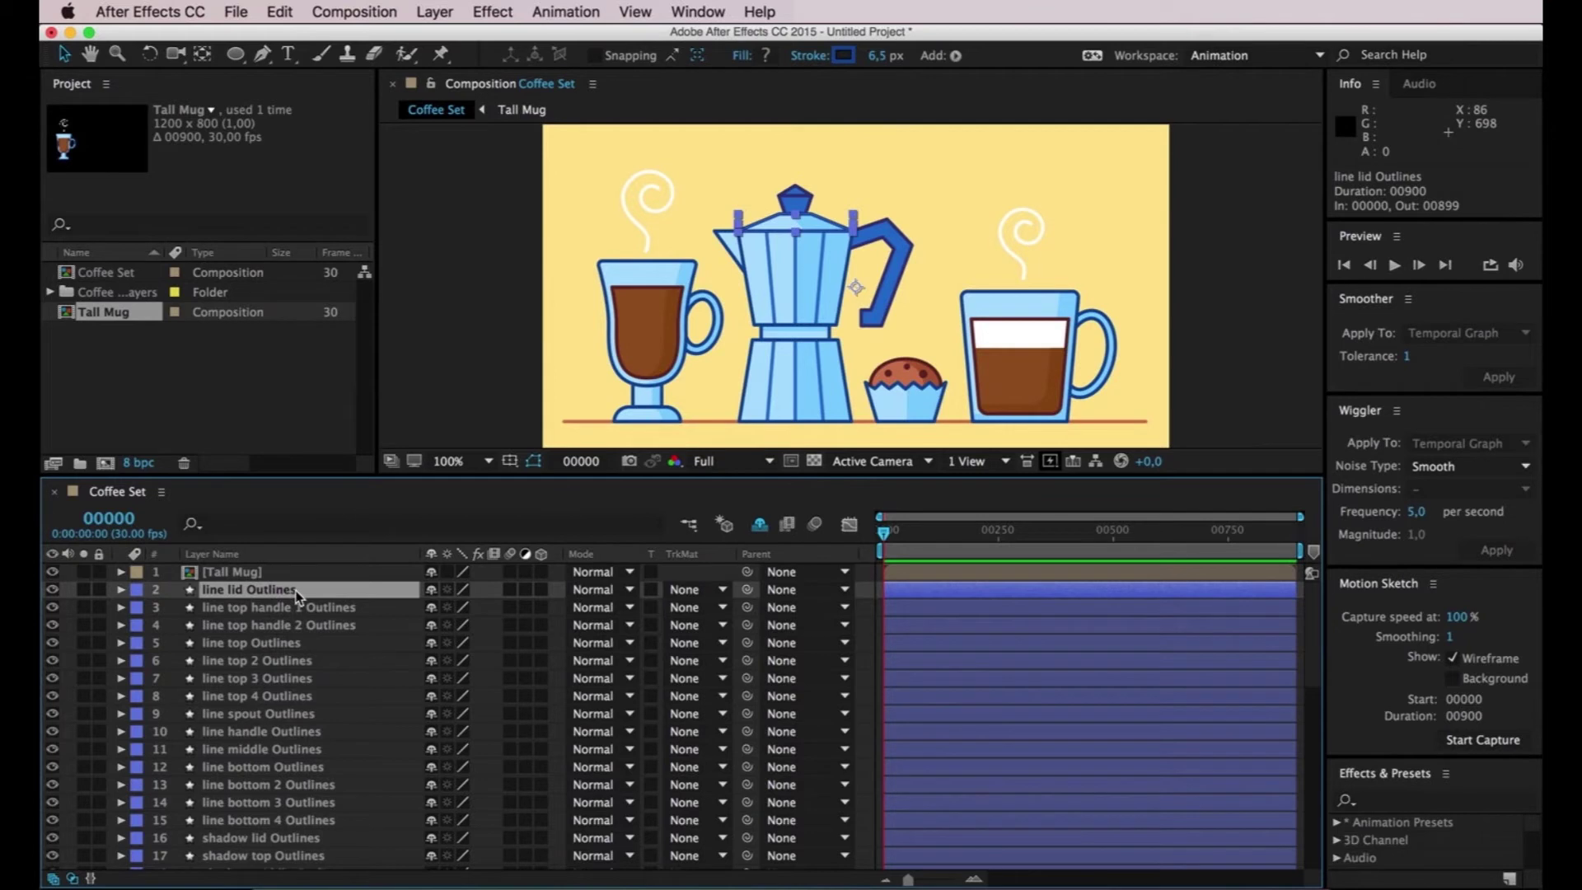
pyautogui.click(272, 608)
pyautogui.click(259, 624)
pyautogui.click(259, 643)
pyautogui.click(259, 663)
pyautogui.click(255, 590)
pyautogui.scroll(-2, 257, 613)
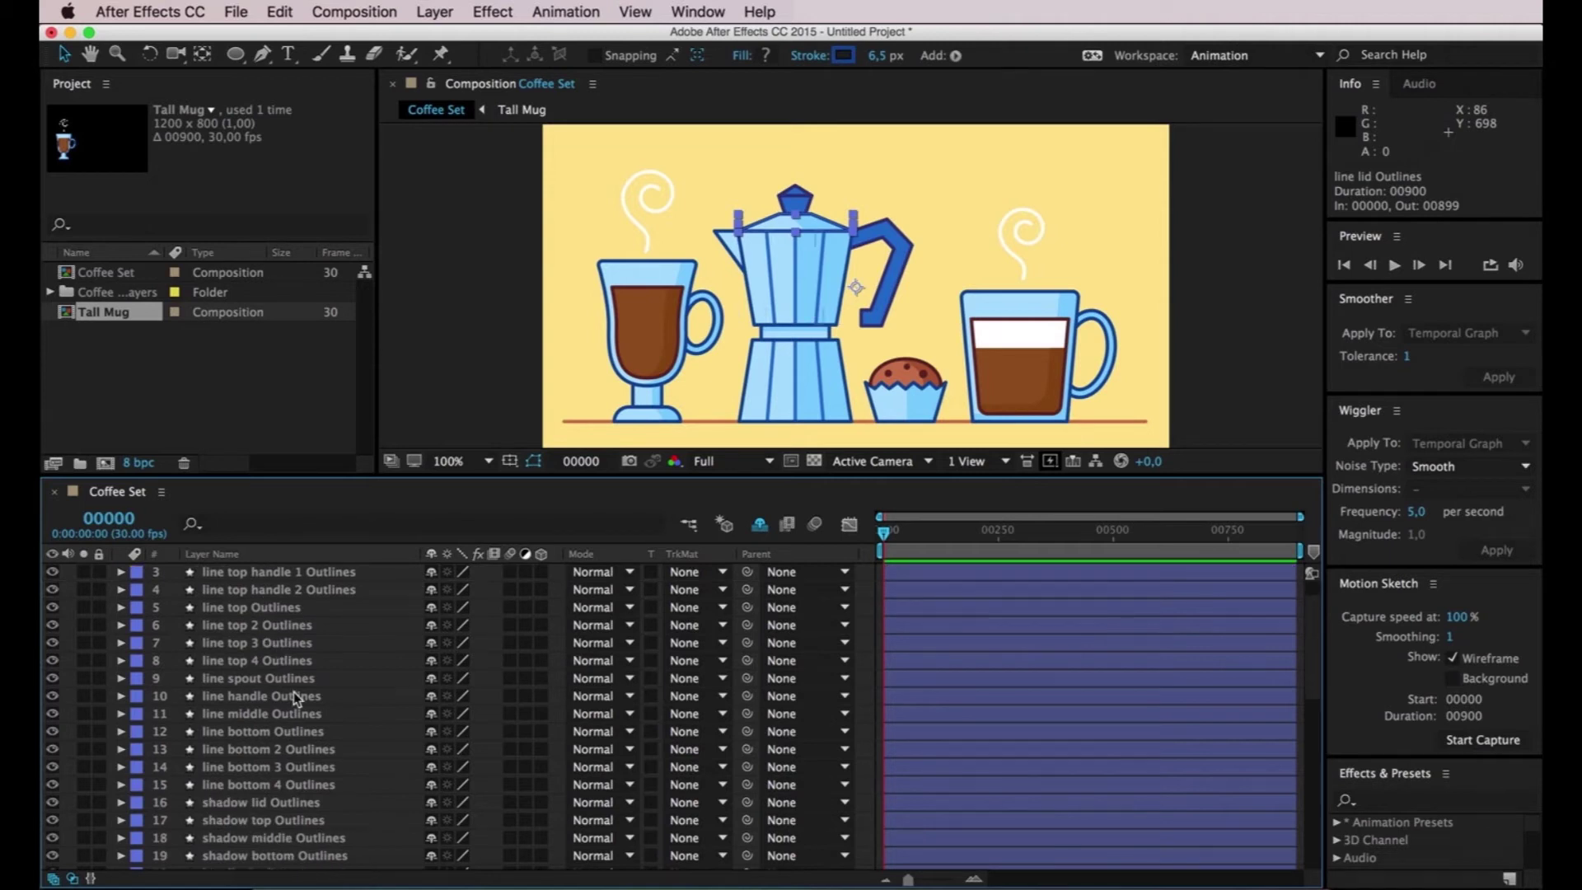
pyautogui.click(294, 784)
pyautogui.press('Return')
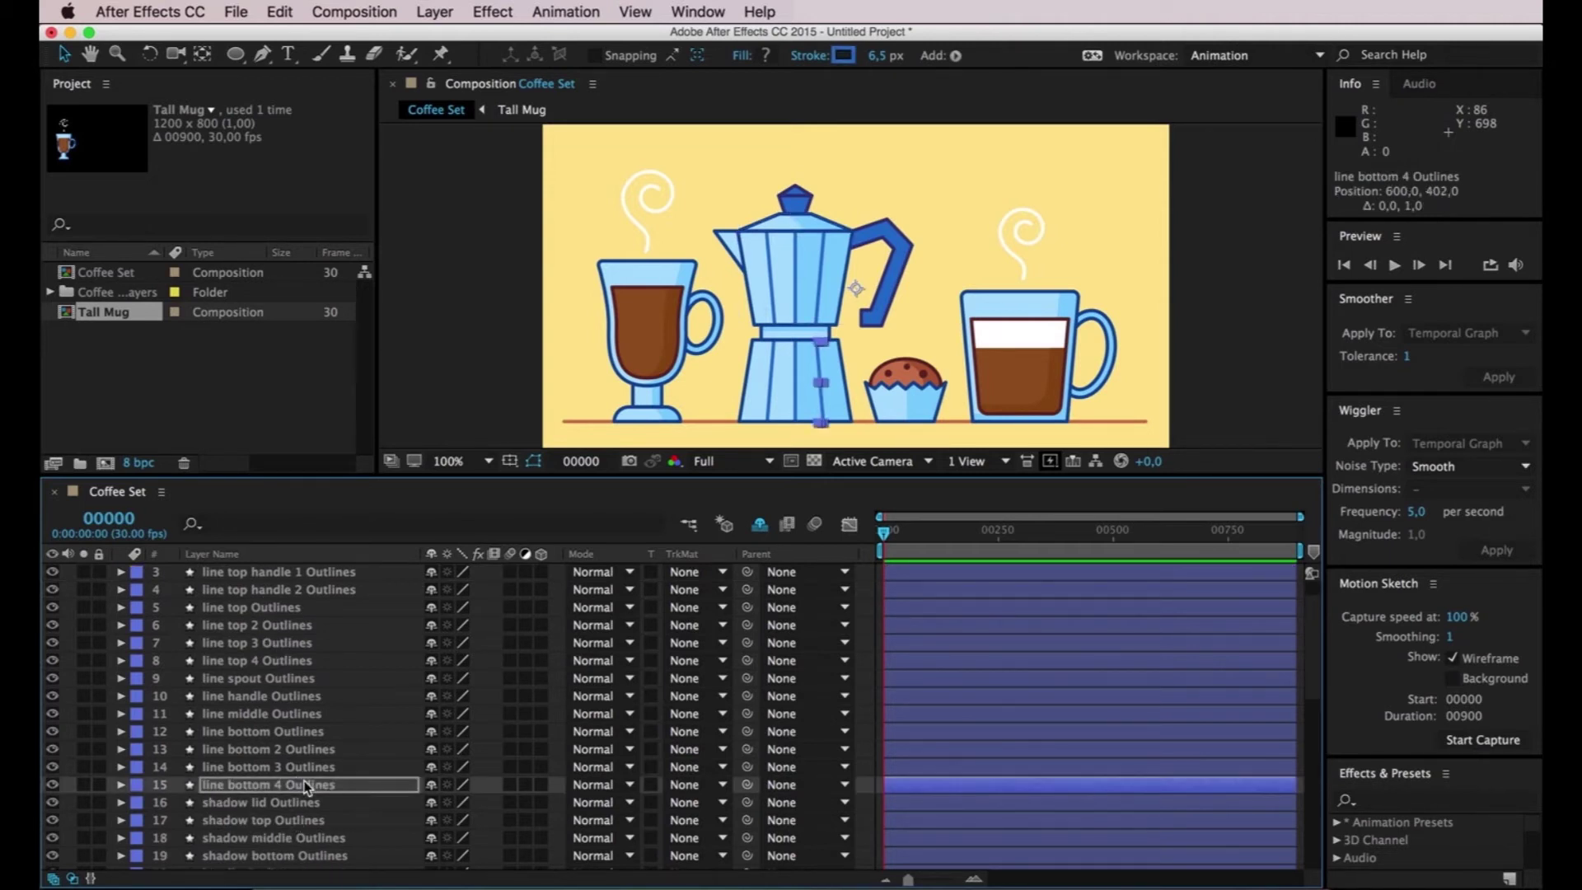
pyautogui.click(264, 805)
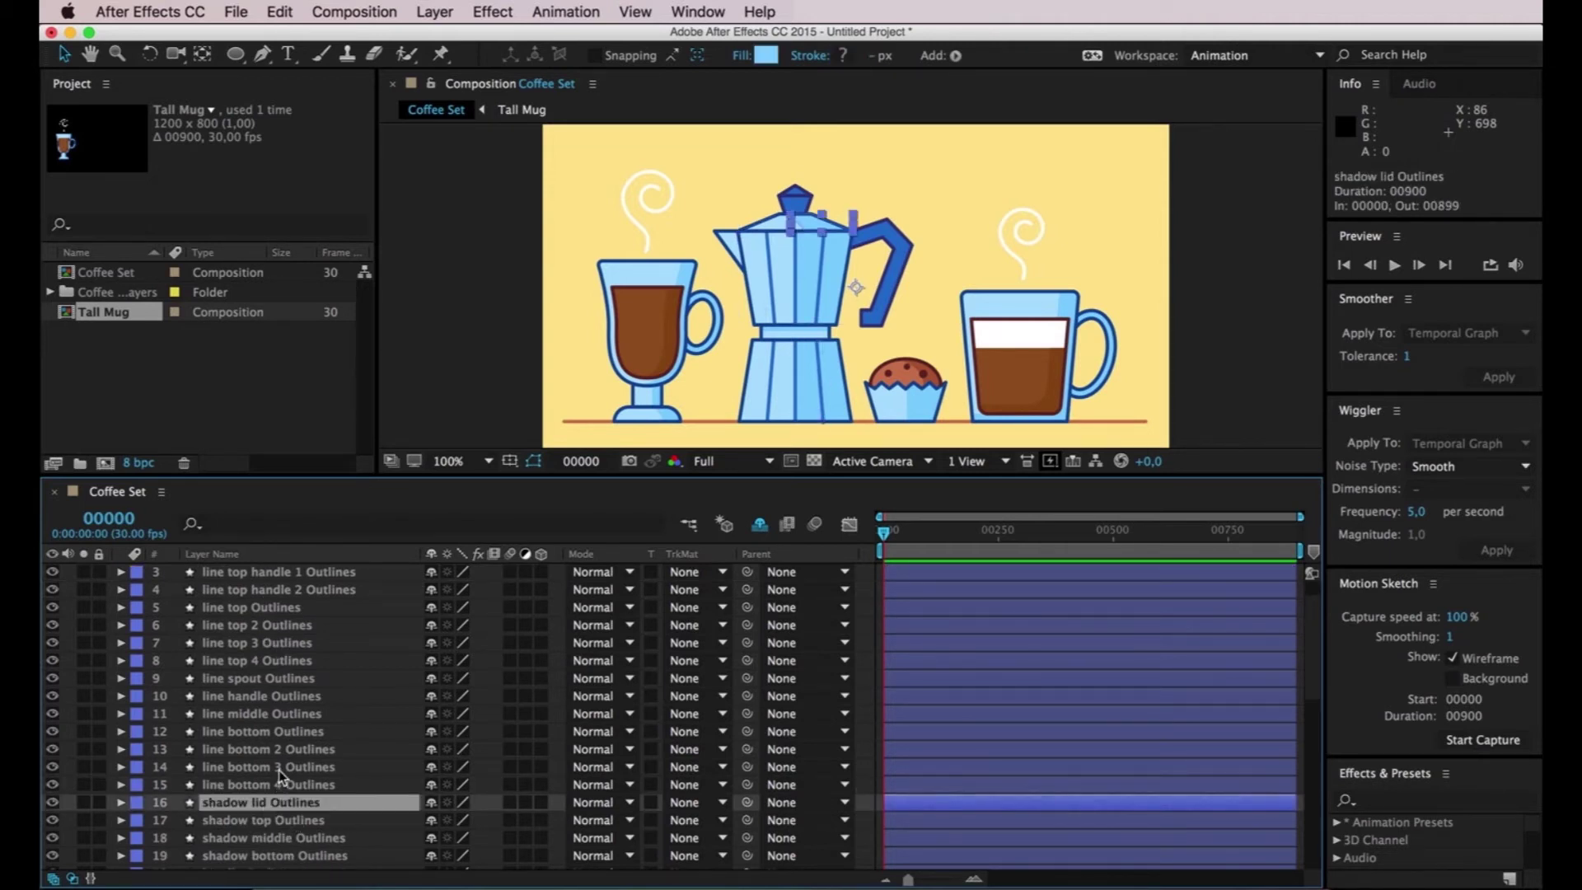
# Step: Confirm bottom Outlines as the pot's last layer, then start the selection at line lid Outlines
pyautogui.scroll(-4, 279, 769)
pyautogui.click(280, 766)
pyautogui.click(280, 802)
pyautogui.scroll(-7, 281, 801)
pyautogui.click(284, 713)
pyautogui.click(271, 749)
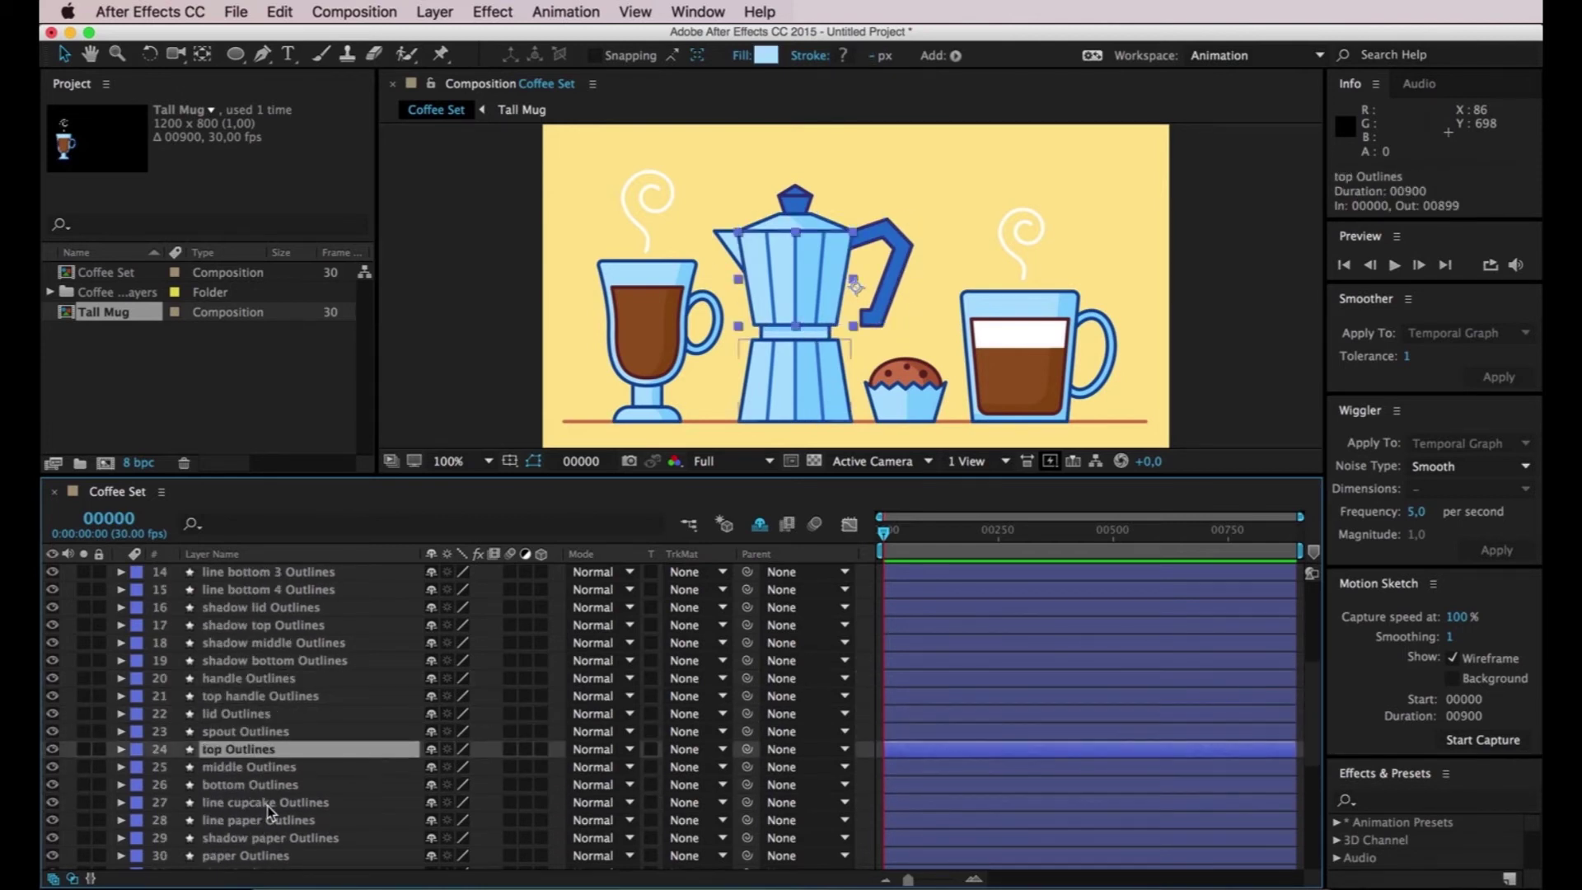
pyautogui.click(267, 804)
pyautogui.scroll(-3, 302, 717)
pyautogui.click(276, 713)
pyautogui.click(274, 731)
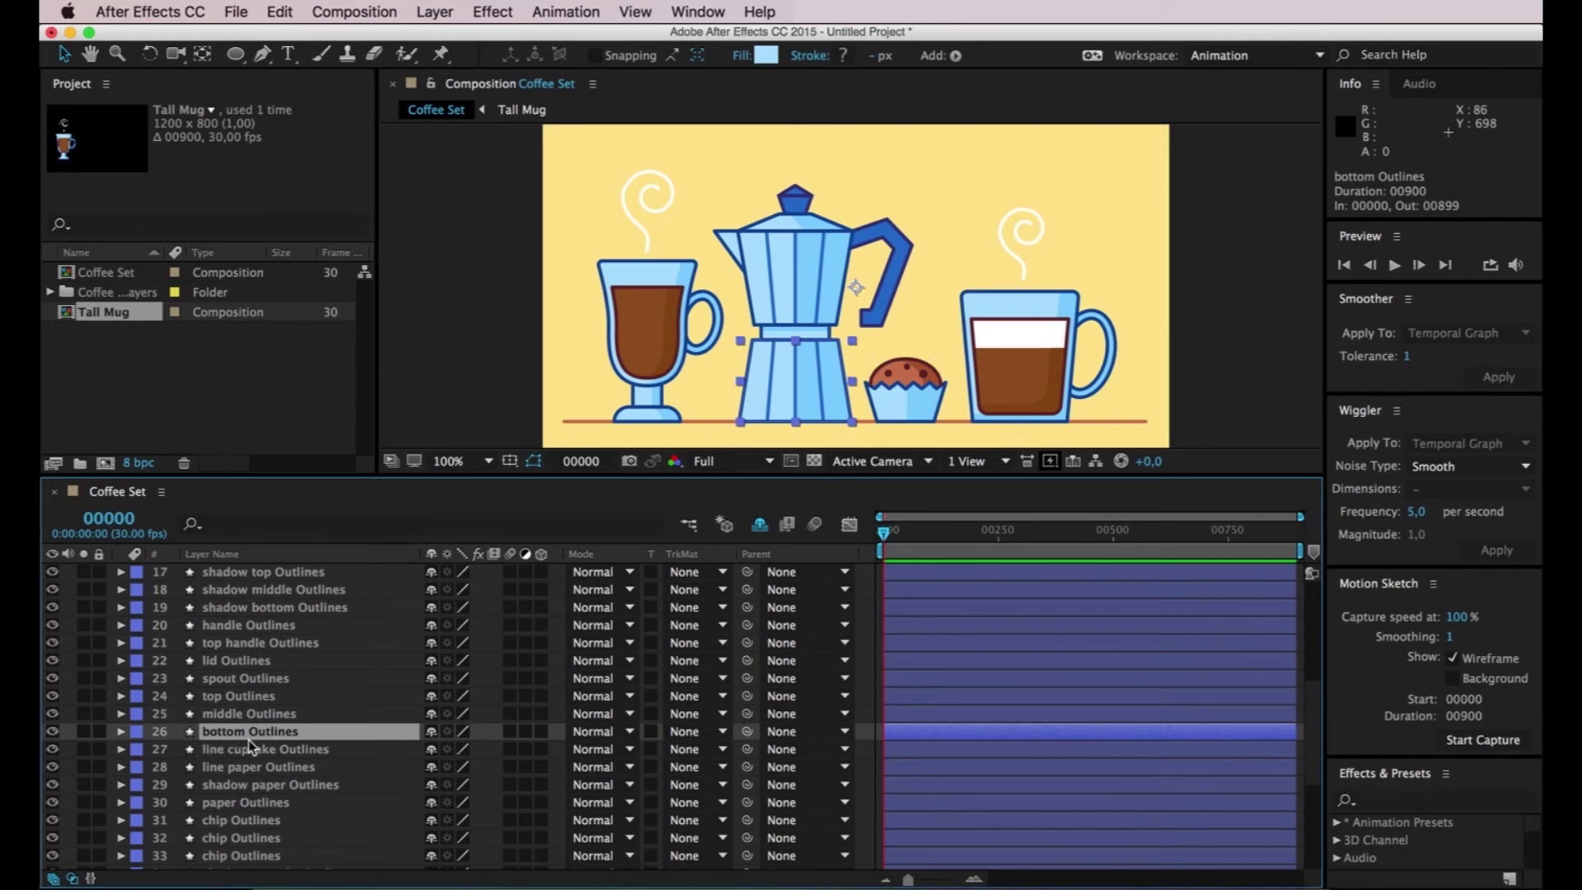
pyautogui.click(216, 750)
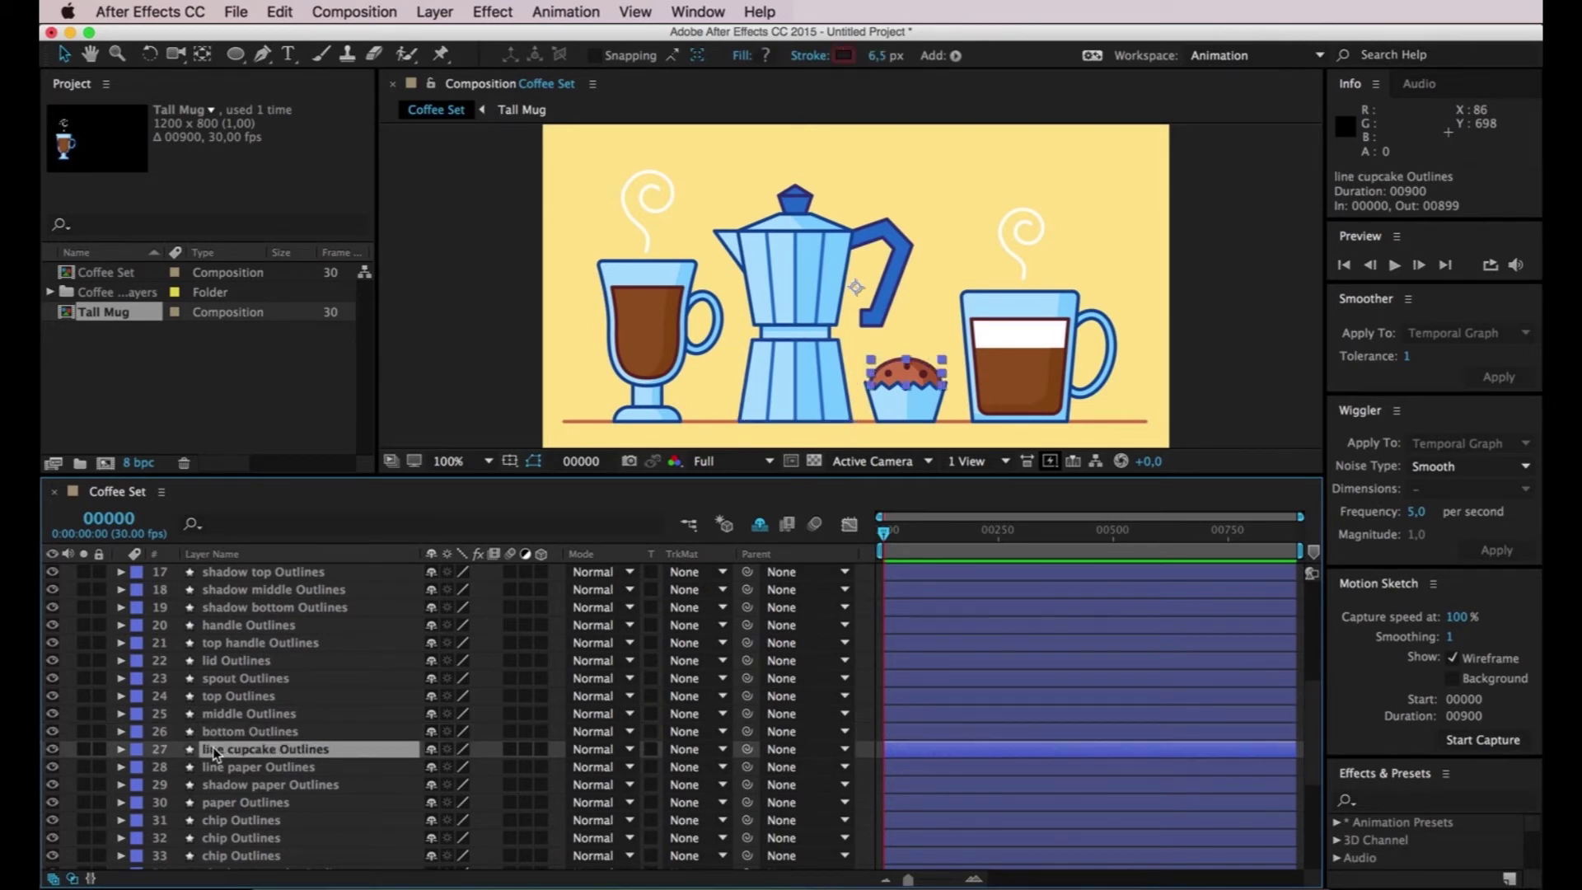
pyautogui.click(241, 732)
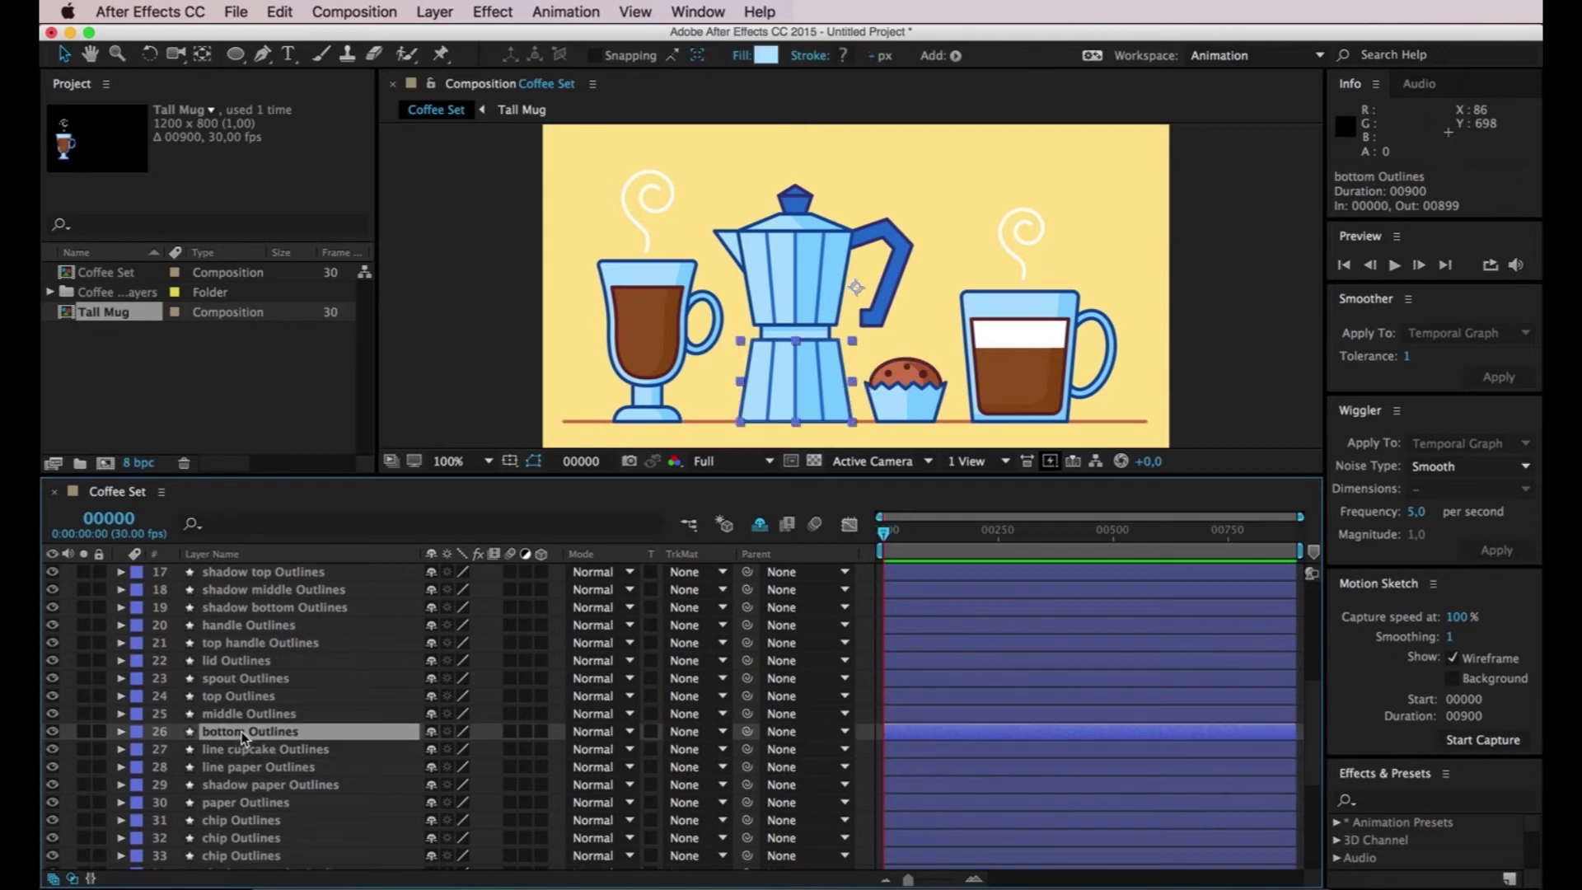
pyautogui.scroll(1, 243, 735)
pyautogui.scroll(10, 243, 750)
pyautogui.scroll(5, 224, 630)
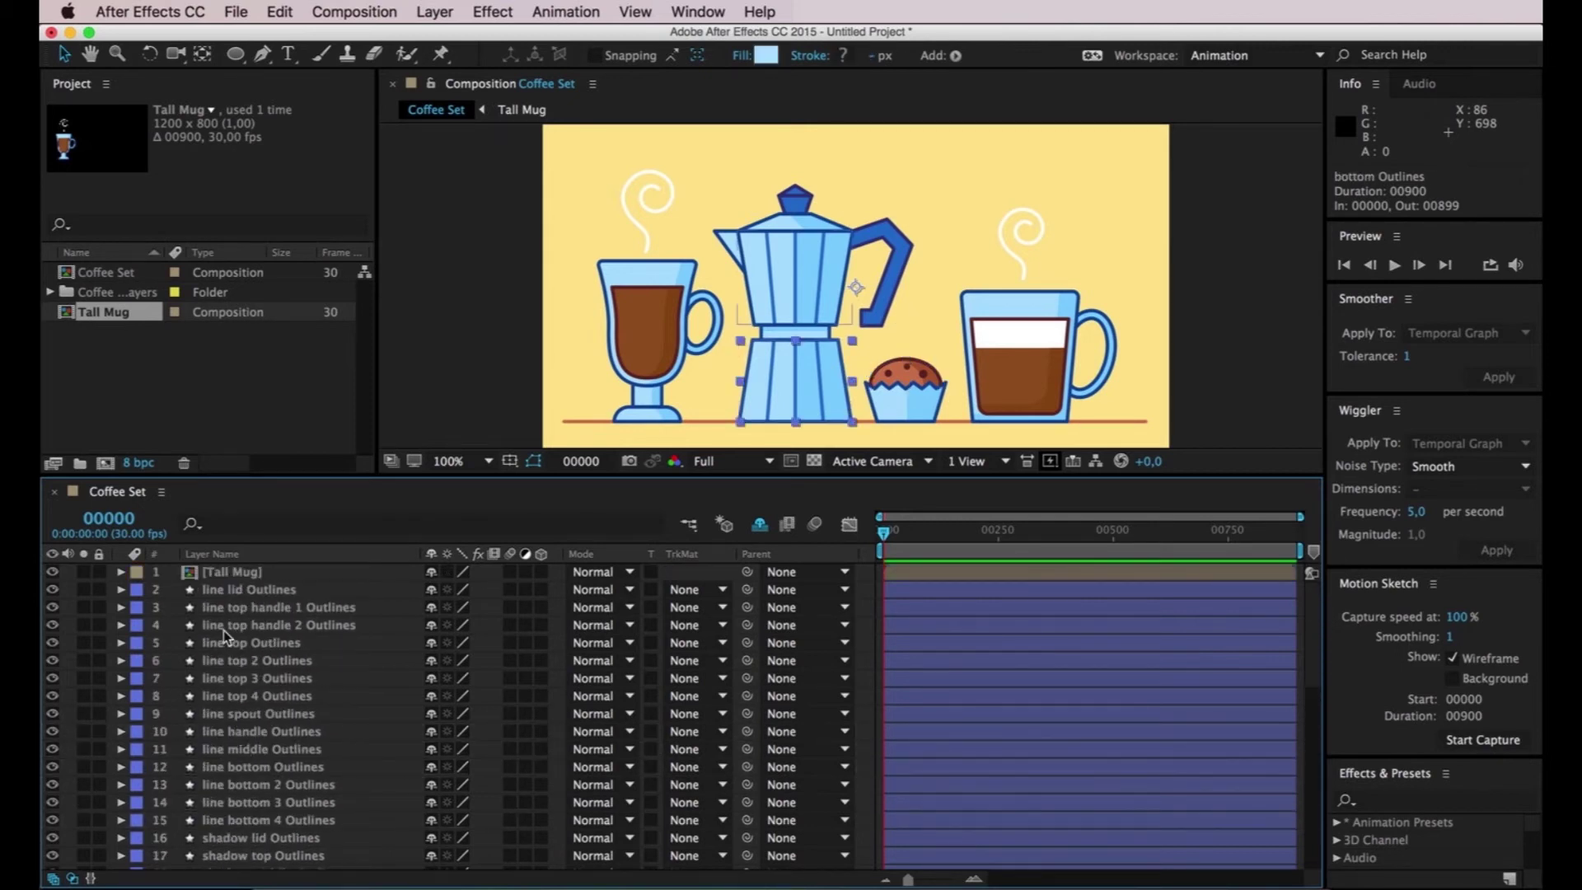
pyautogui.keyDown('shift'); pyautogui.click(227, 592); pyautogui.keyUp('shift')
pyautogui.scroll(-7, 250, 610)
pyautogui.scroll(-7, 271, 627)
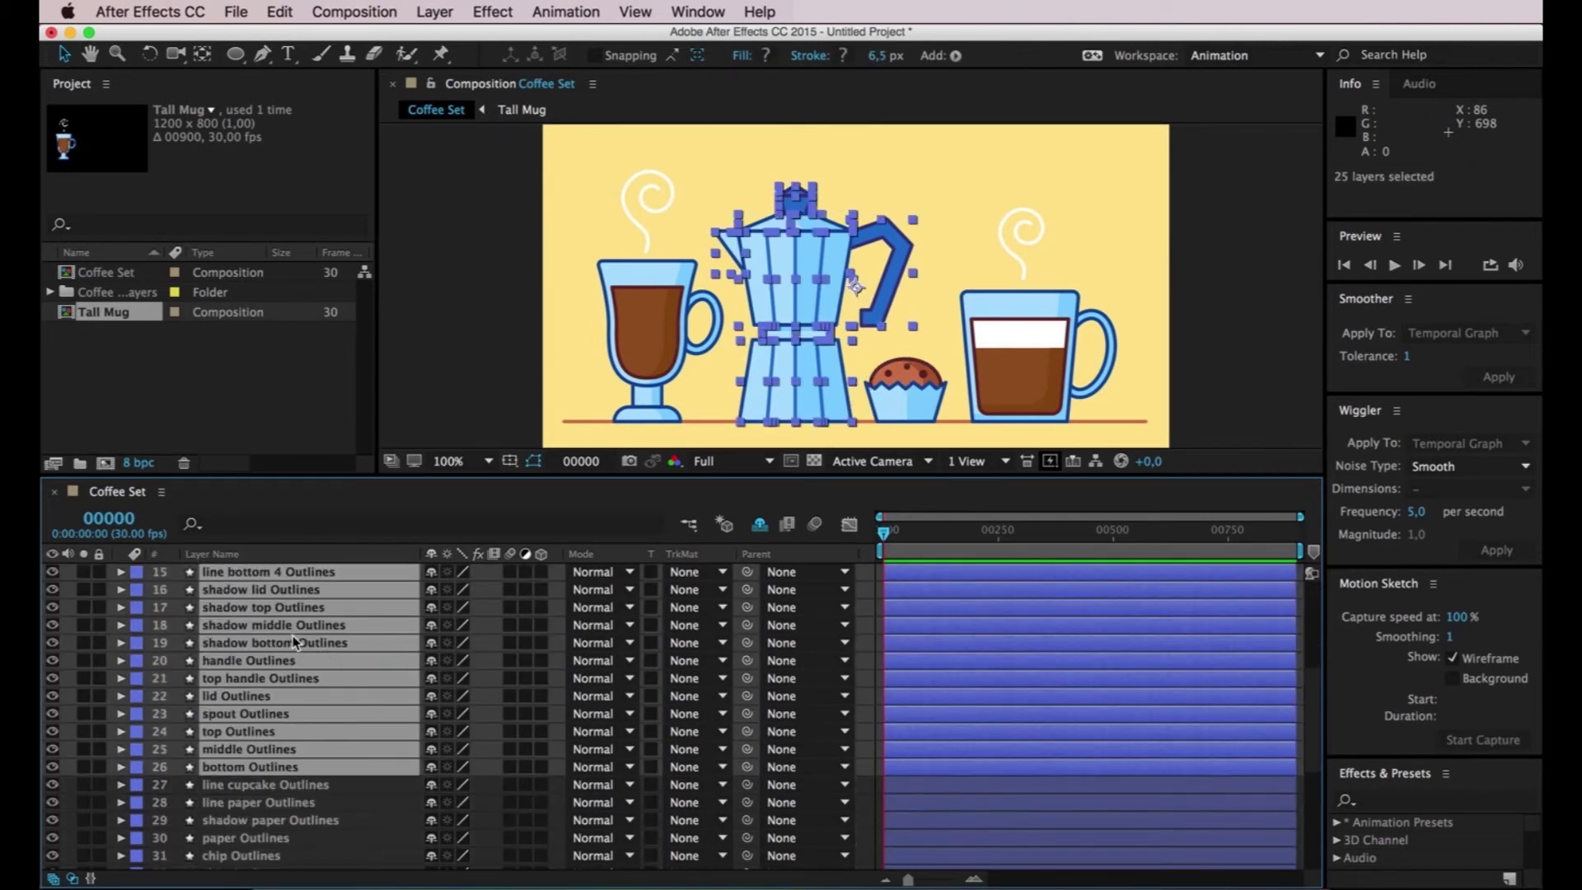
# Step: Pre-compose the selected pot layers into a precomp named Coffee Pot
pyautogui.rightClick(293, 643)
pyautogui.click(365, 707)
pyautogui.write('Coffee Pot')
pyautogui.press('Return')
# Step: Select the cupcake layers, shadow cupcake through cupcake Outlines, and pre-compose them as Cupcake
pyautogui.scroll(5, 224, 646)
pyautogui.click(252, 736)
pyautogui.click(257, 751)
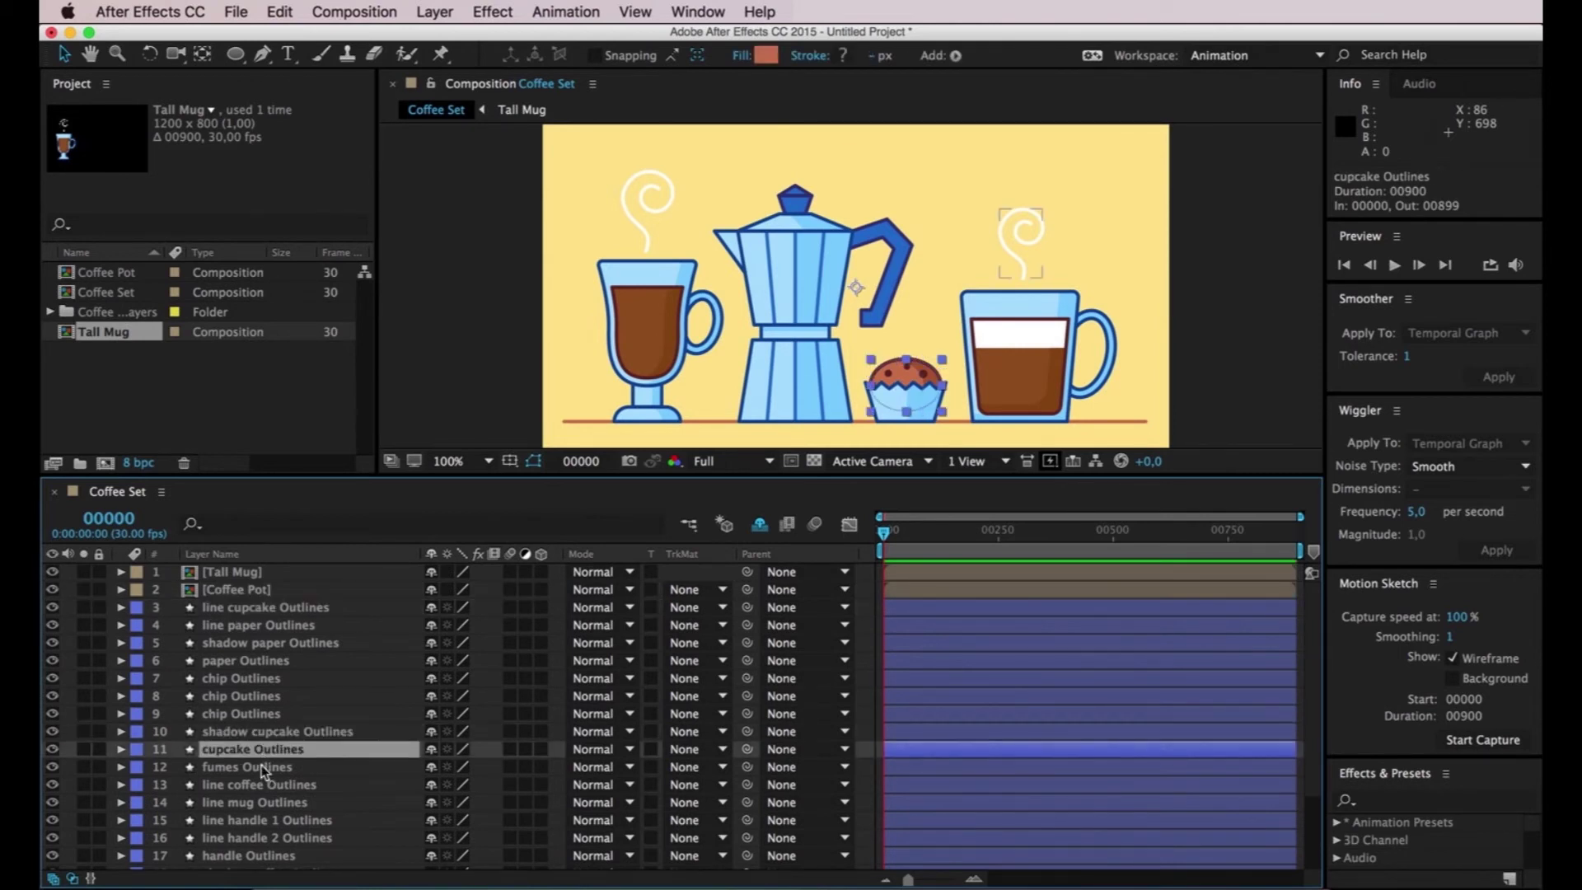
pyautogui.keyDown('shift'); pyautogui.click(232, 611); pyautogui.keyUp('shift')
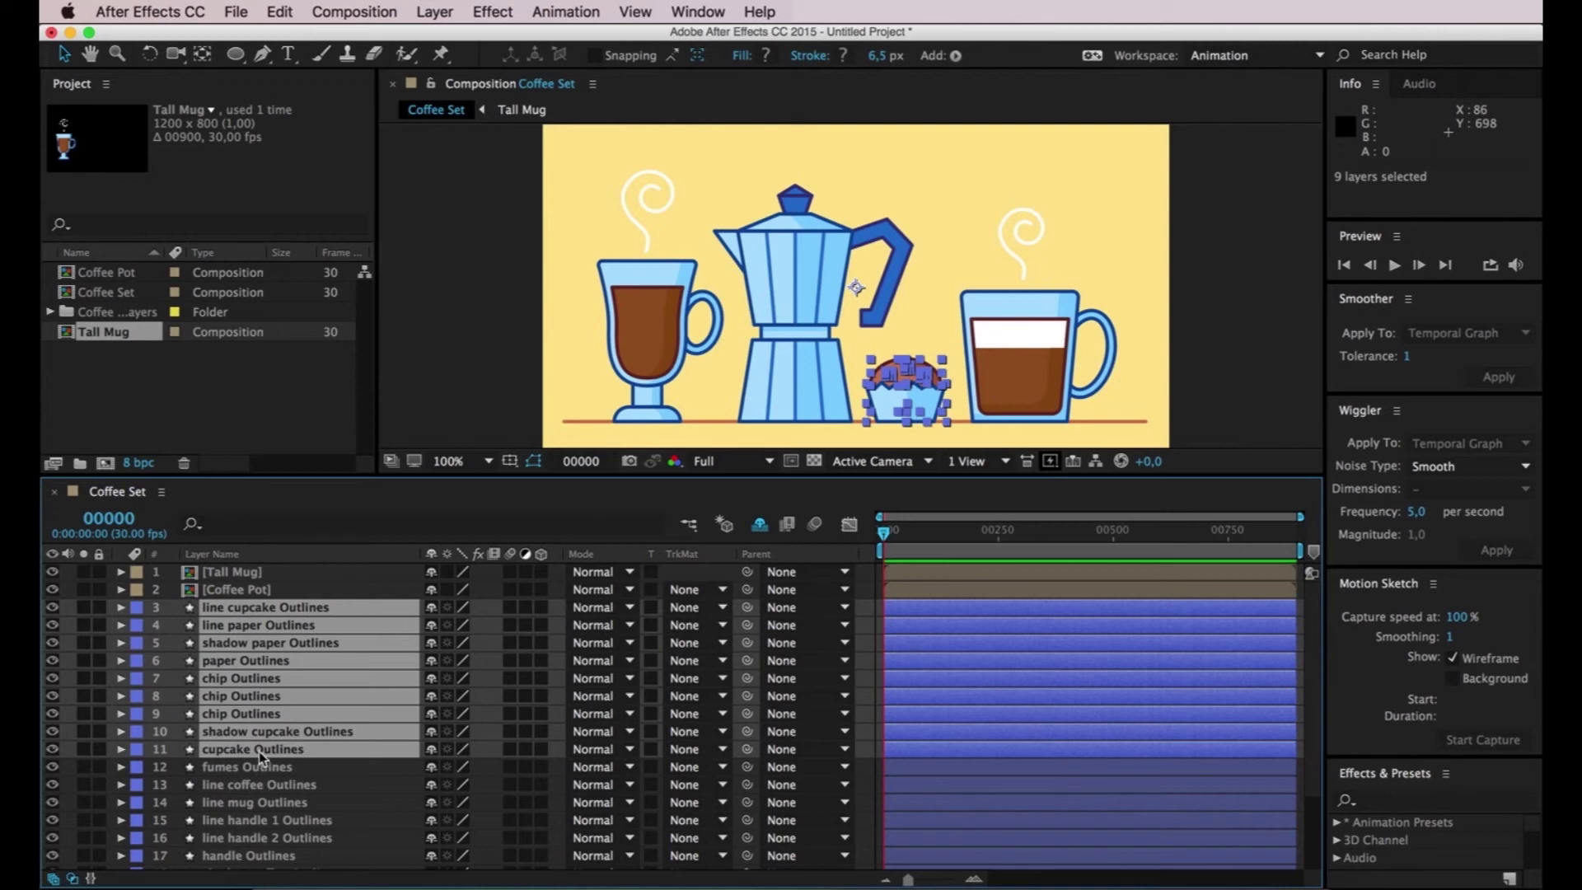
pyautogui.rightClick(257, 750)
pyautogui.click(346, 707)
pyautogui.write('Cupcake')
pyautogui.press('Return')
# Step: Select all the mug layers from fumes down to mug Outlines
pyautogui.click(256, 629)
pyautogui.click(250, 643)
pyautogui.click(254, 678)
pyautogui.click(256, 714)
pyautogui.click(258, 766)
pyautogui.click(259, 789)
pyautogui.click(264, 768)
pyautogui.click(260, 788)
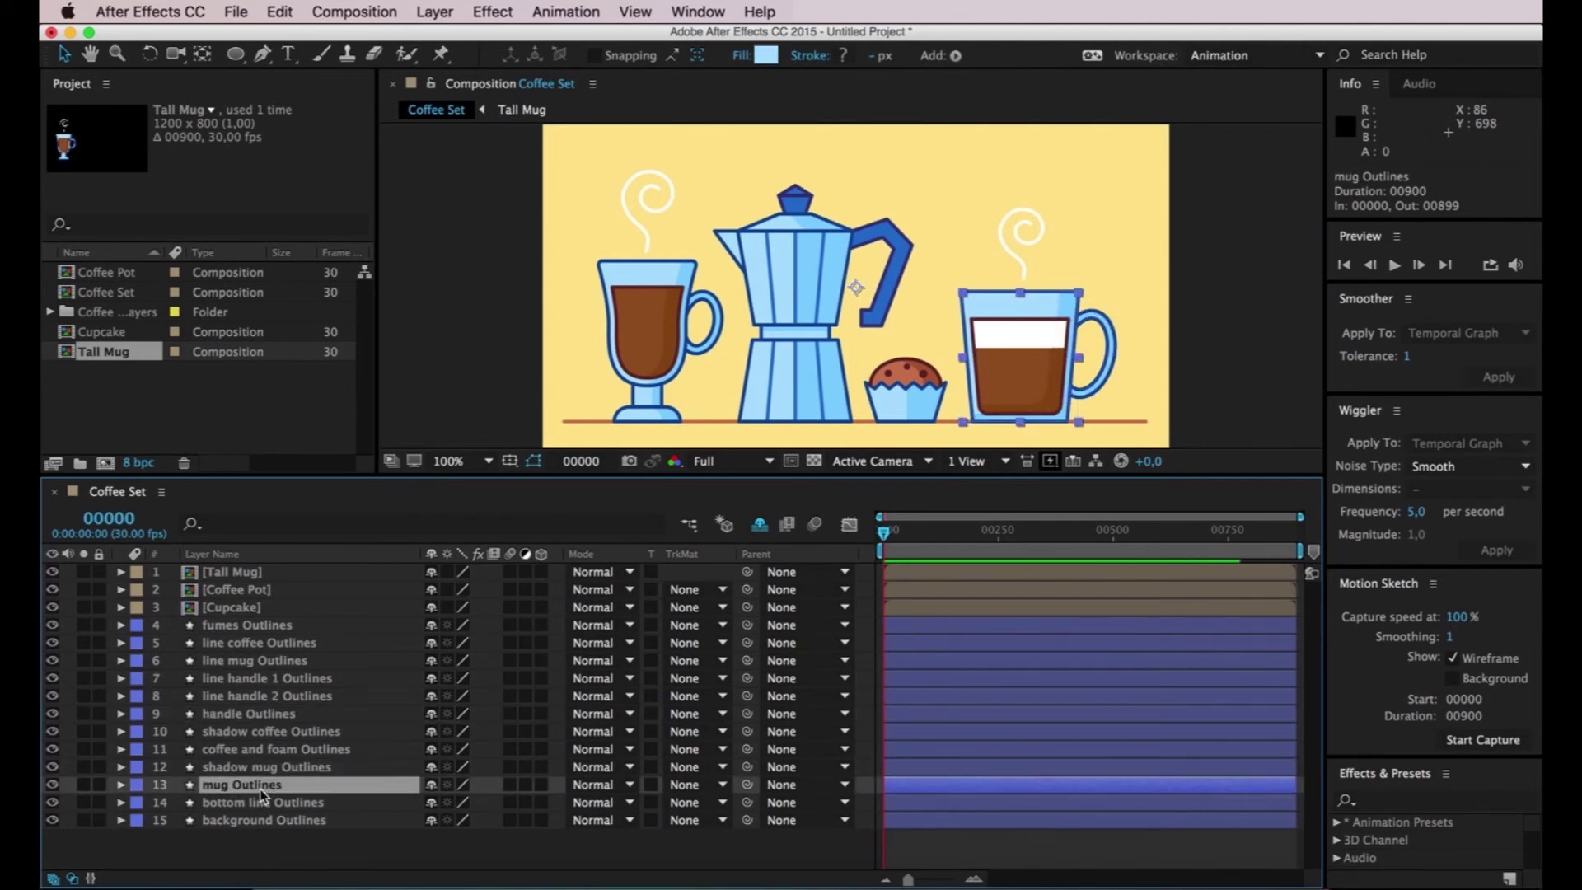
pyautogui.keyDown('shift'); pyautogui.click(212, 628); pyautogui.keyUp('shift')
# Step: Pre-compose the selected mug layers into a precomp named Mug
pyautogui.rightClick(255, 627)
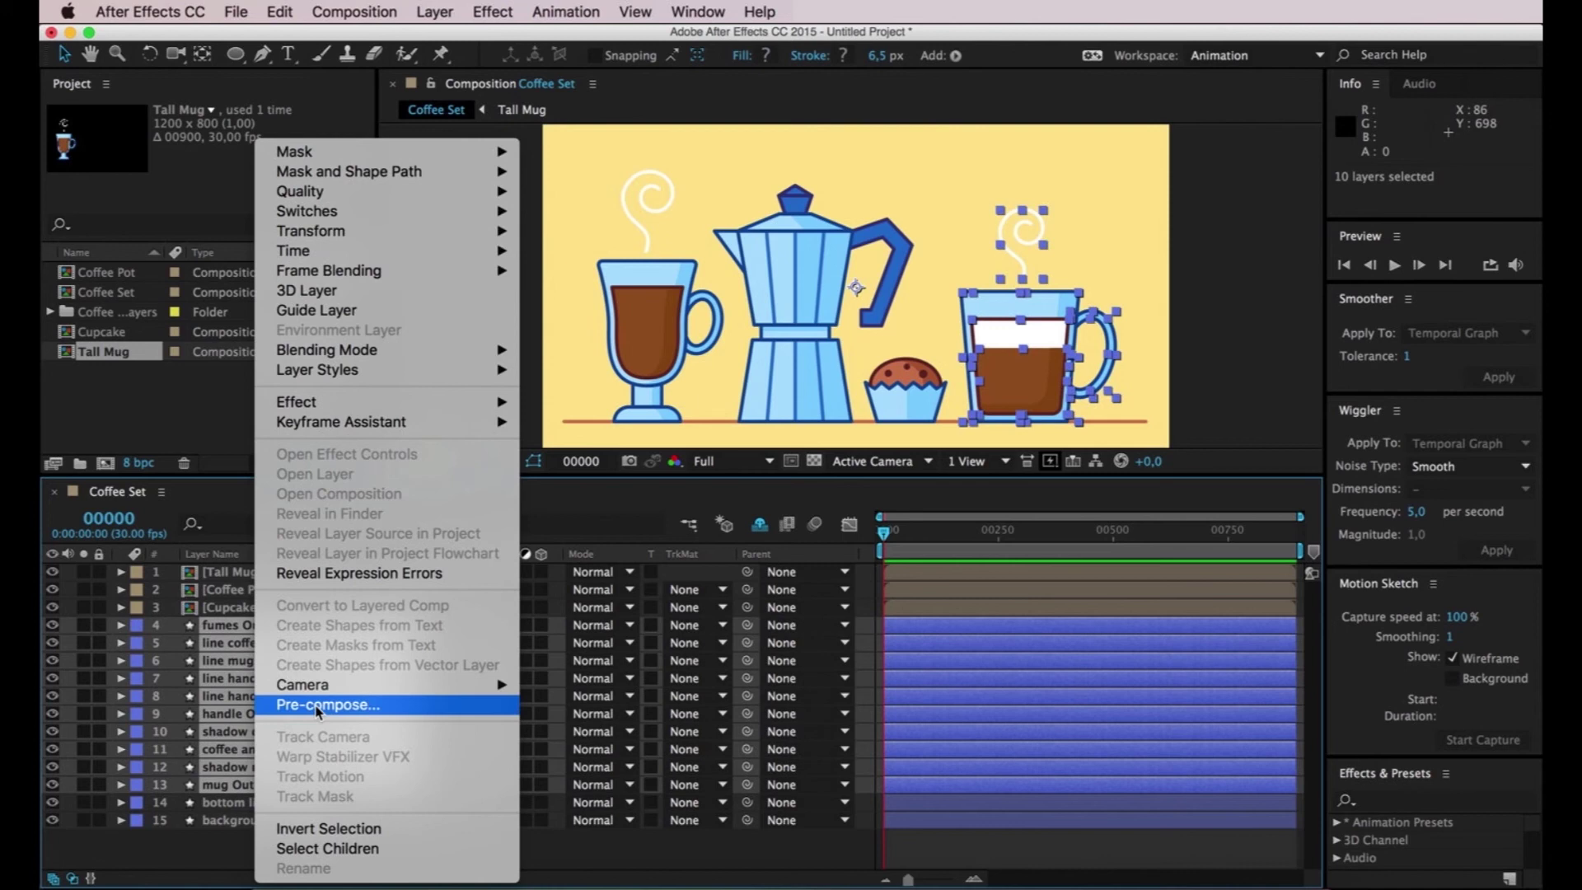
pyautogui.click(327, 704)
pyautogui.write('Mug')
pyautogui.press('Return')
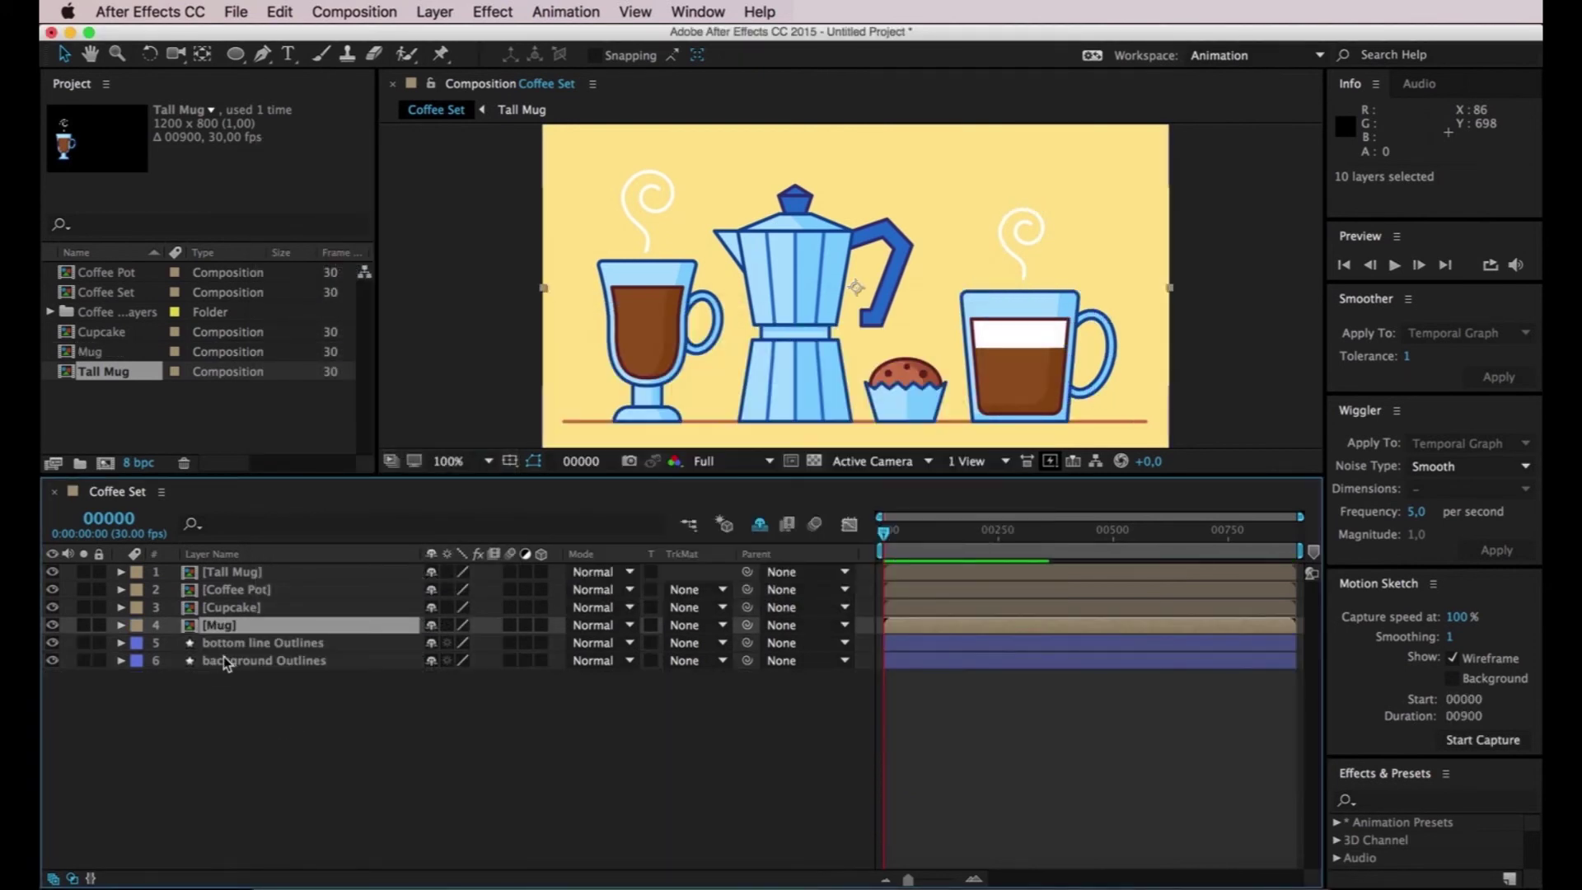
# Step: Check the bottom line and background Outlines layers, then deselect all layers
pyautogui.click(224, 659)
pyautogui.click(231, 641)
pyautogui.click(226, 659)
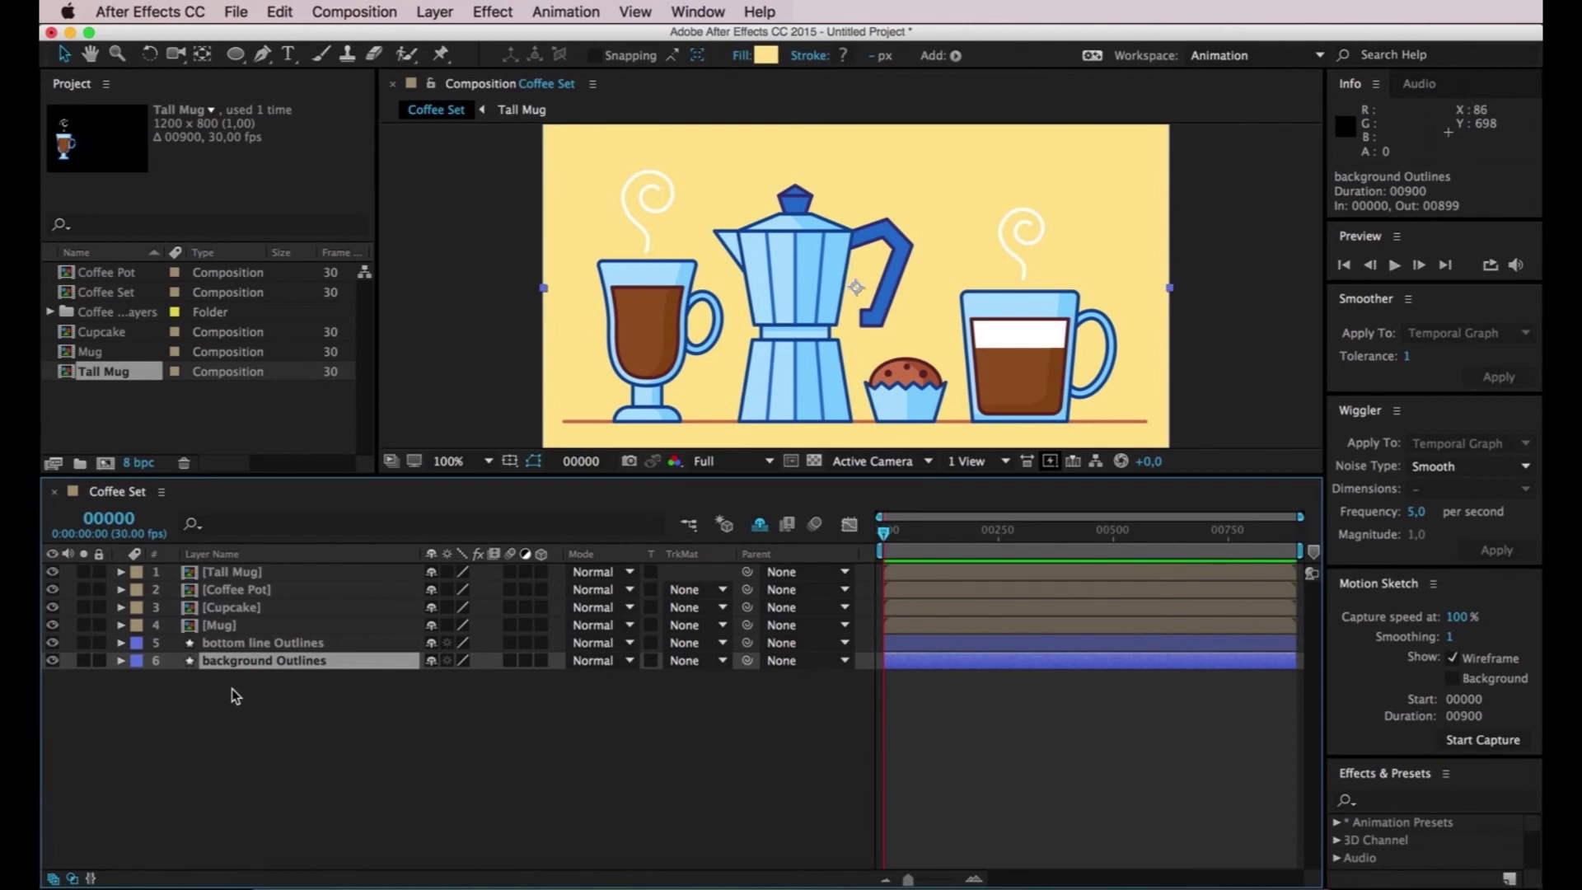
pyautogui.click(414, 776)
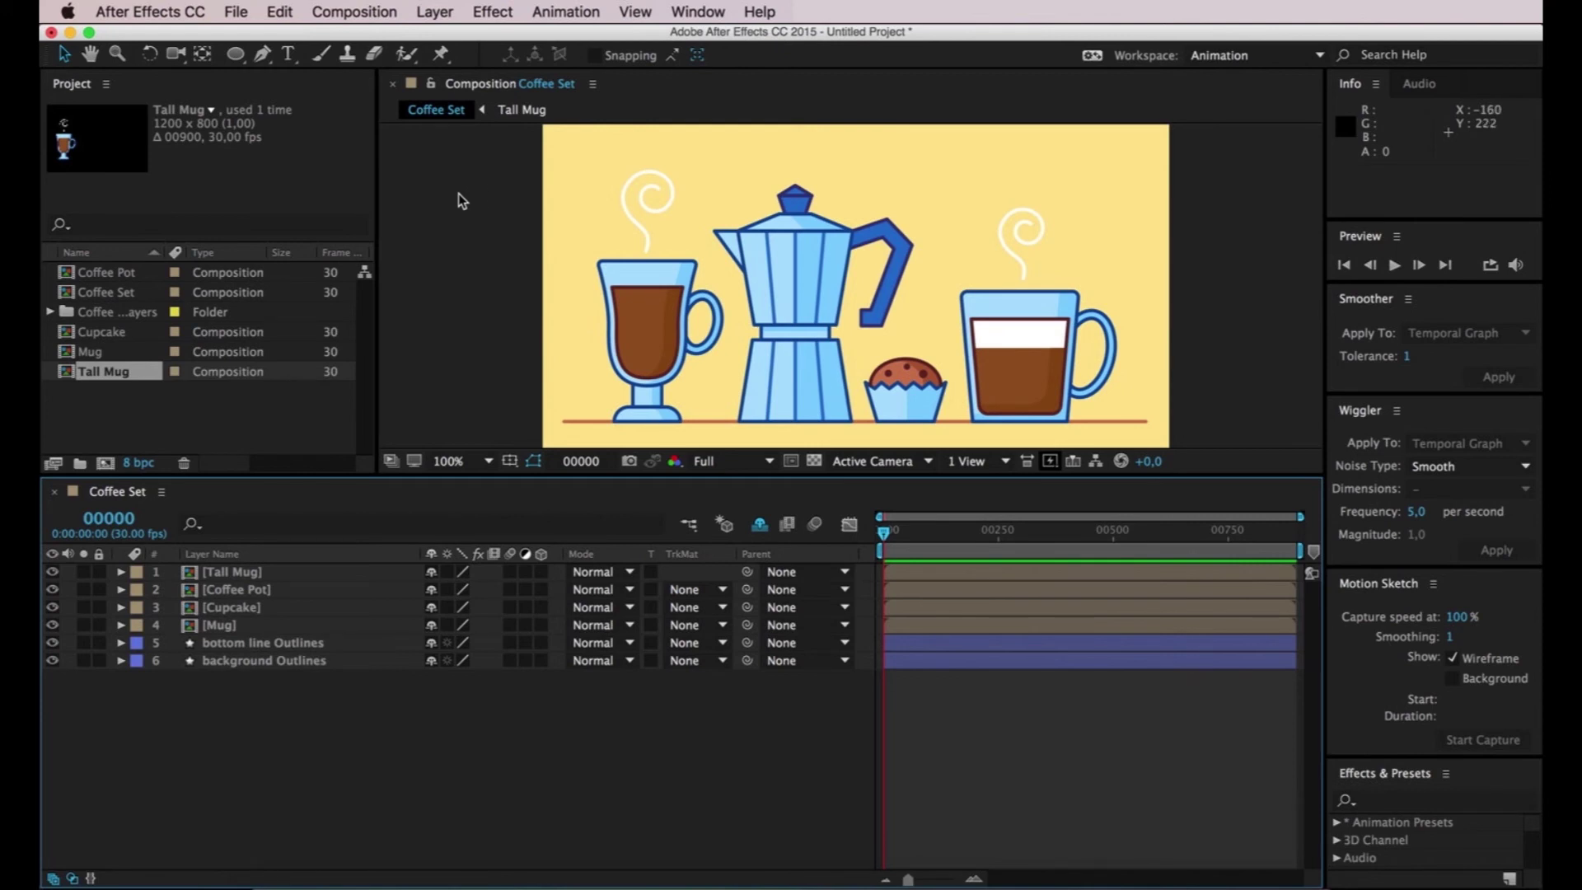
pyautogui.click(356, 13)
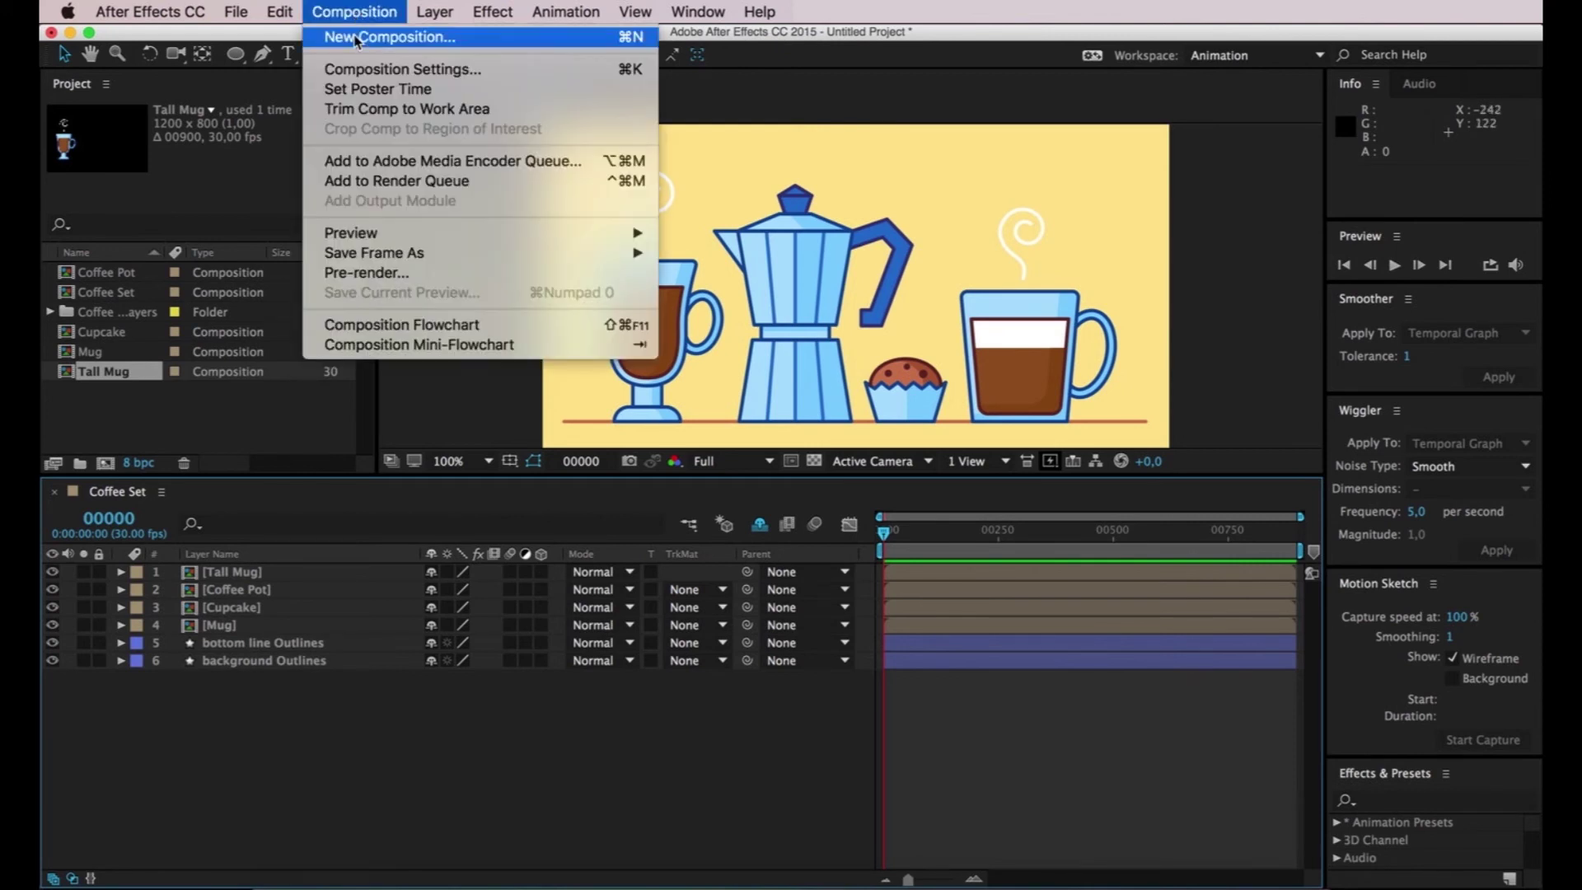
pyautogui.click(396, 67)
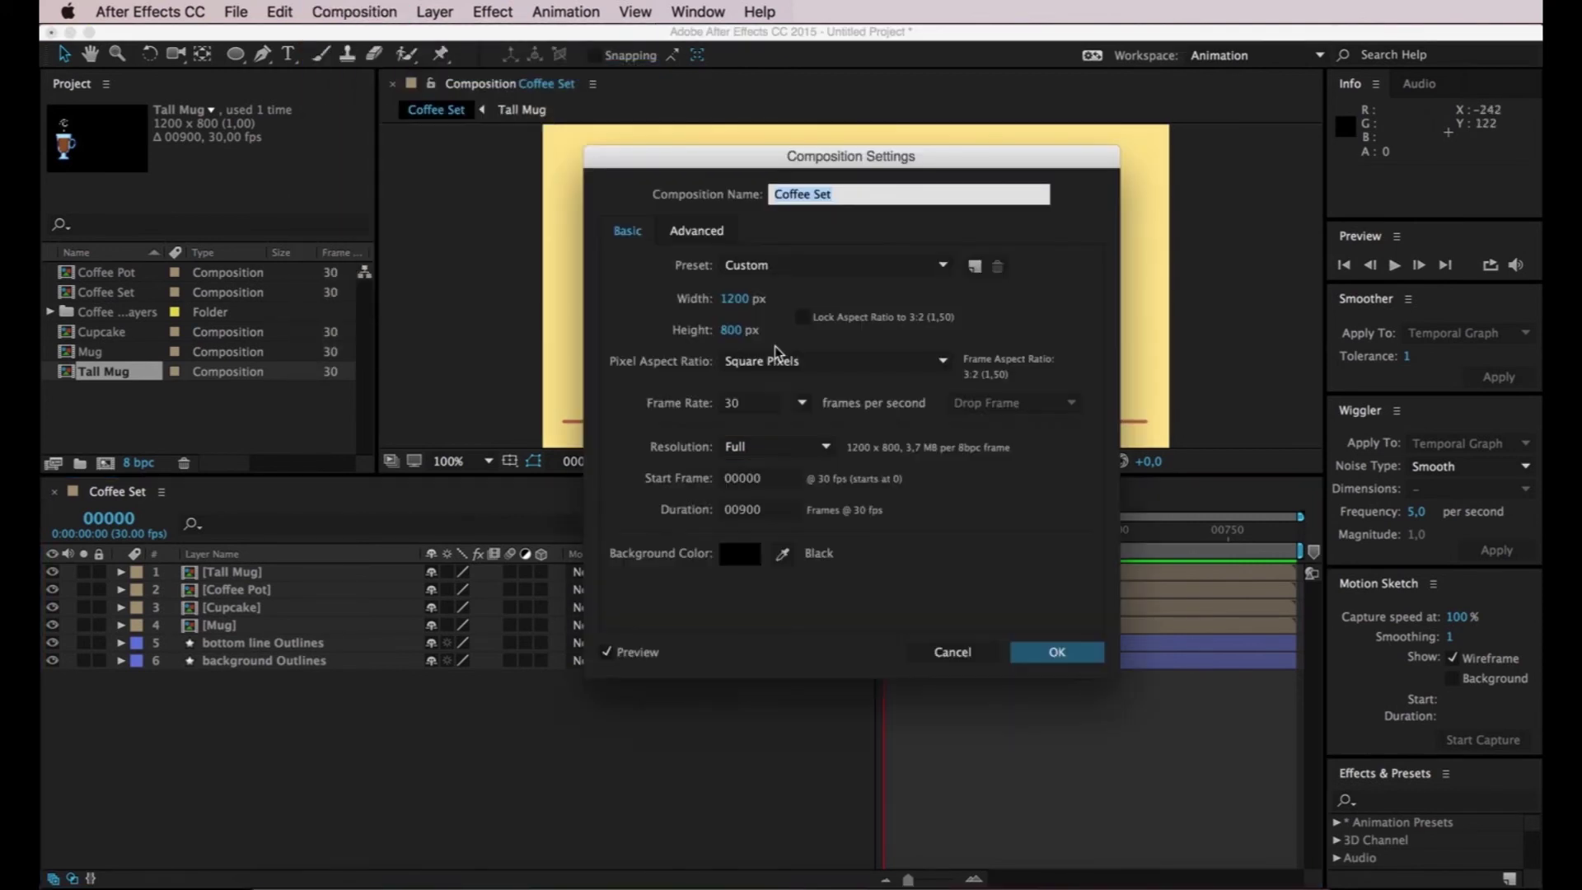
pyautogui.click(730, 403)
pyautogui.click(759, 405)
pyautogui.click(1088, 652)
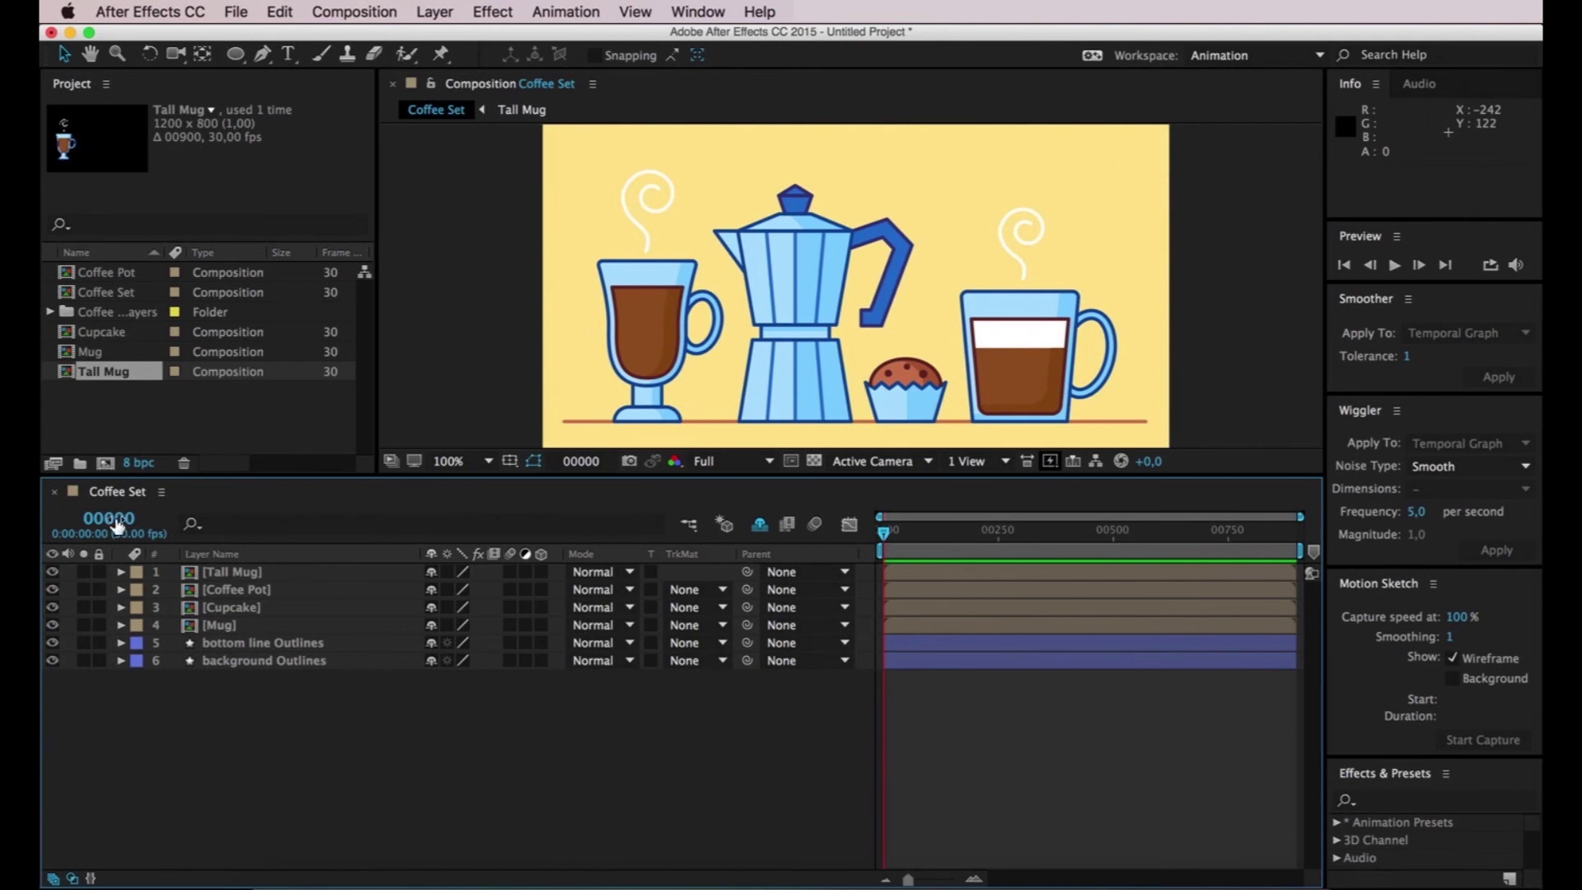
pyautogui.keyDown('super'); pyautogui.click(115, 524); pyautogui.keyUp('super')
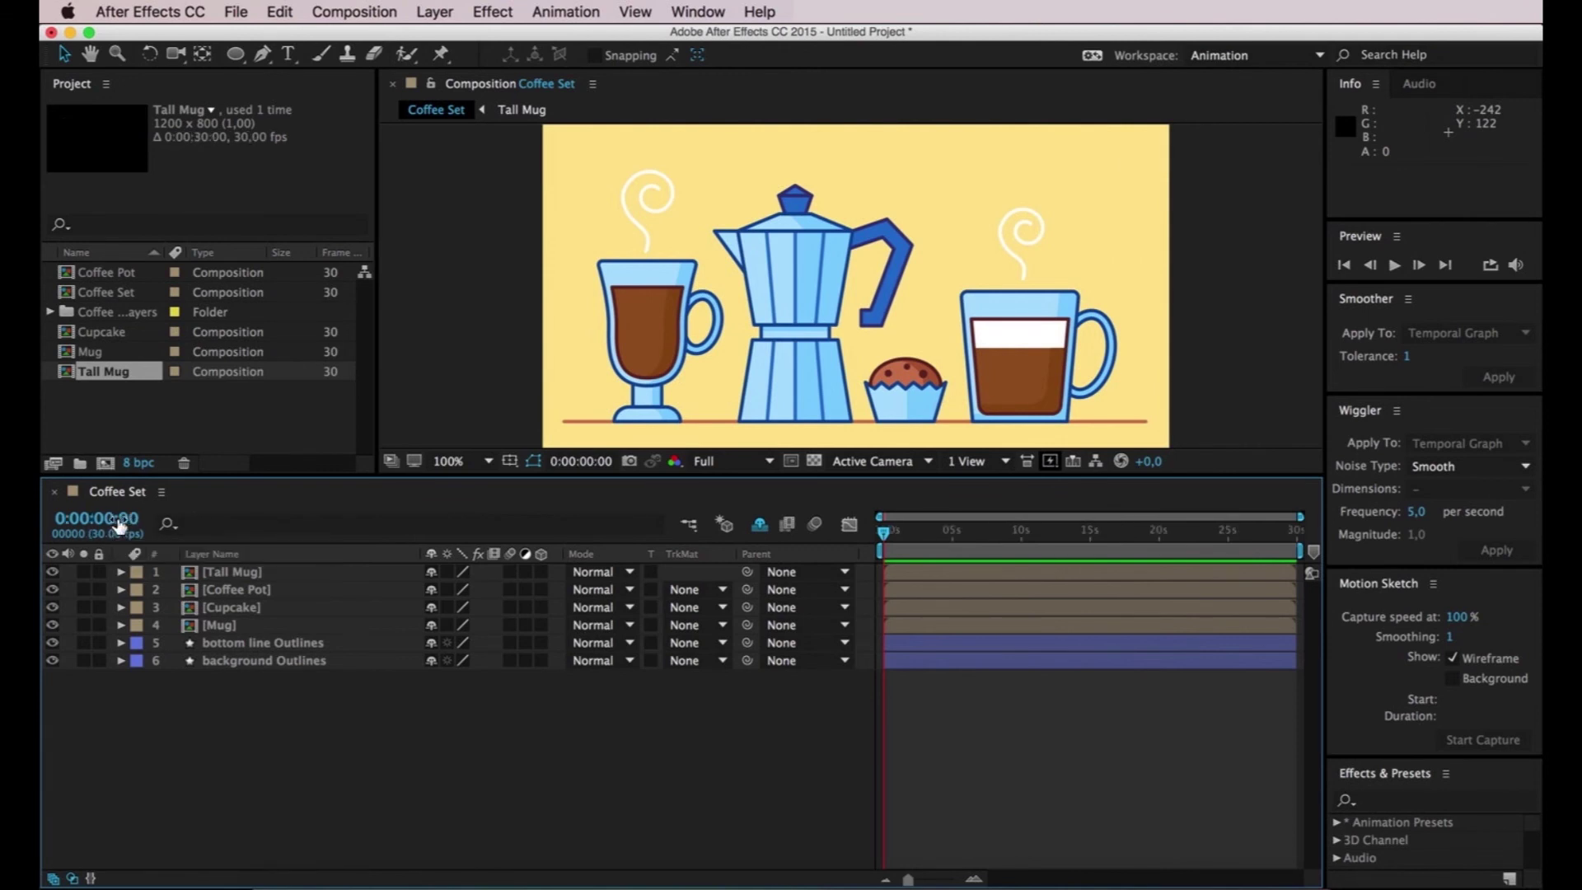
pyautogui.keyDown('super'); pyautogui.click(119, 524); pyautogui.keyUp('super')
pyautogui.keyDown('super'); pyautogui.click(118, 524); pyautogui.keyUp('super')
pyautogui.keyDown('super'); pyautogui.click(116, 522); pyautogui.keyUp('super')
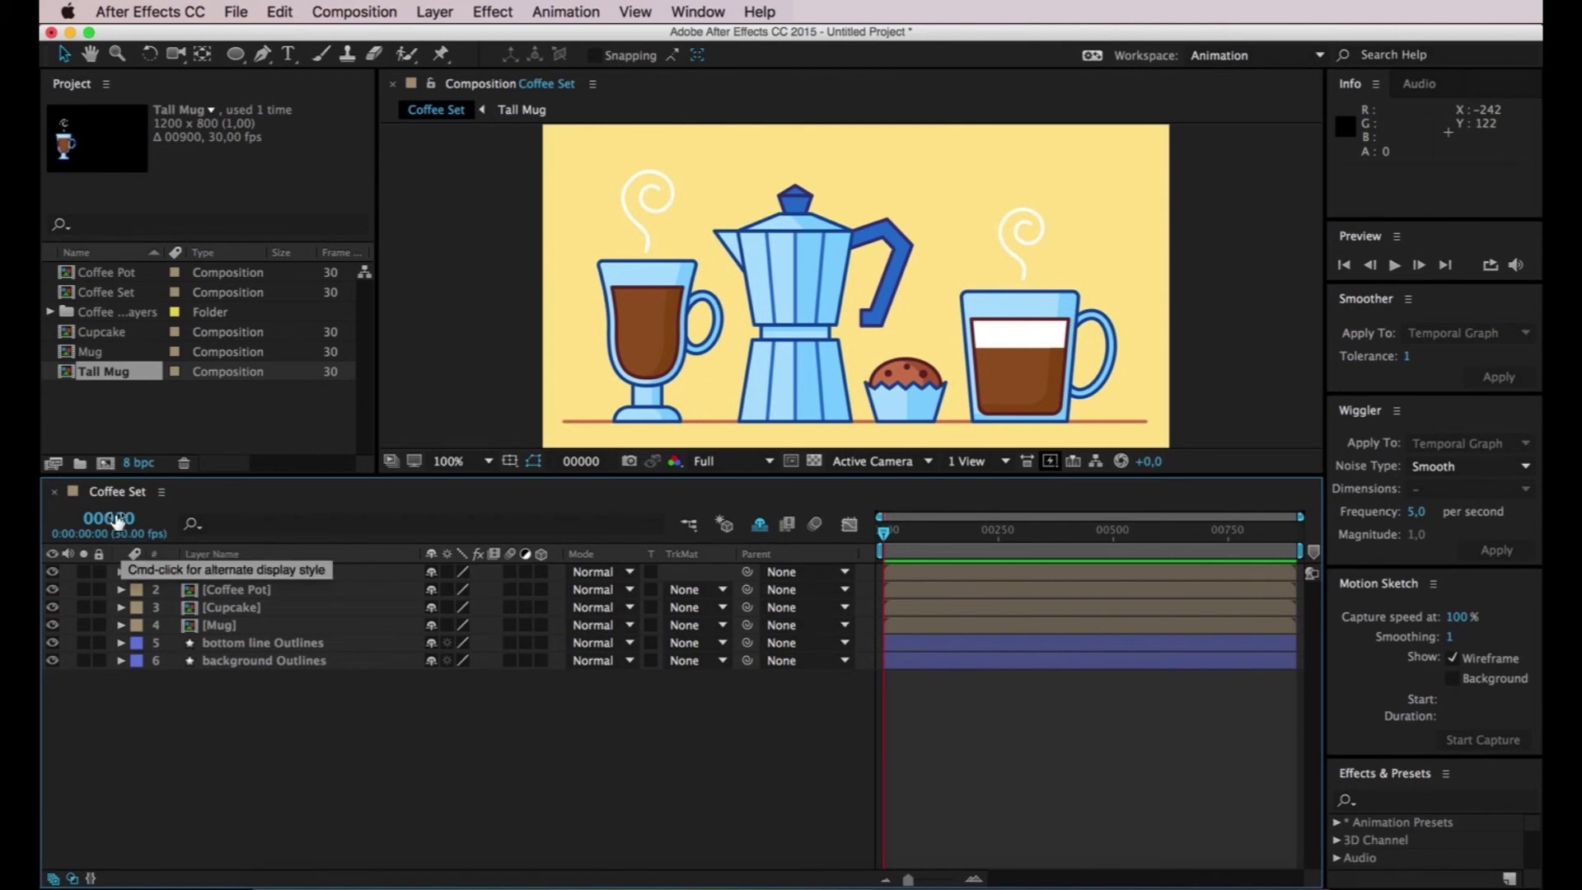
pyautogui.keyDown('super'); pyautogui.click(114, 519); pyautogui.keyUp('super')
pyautogui.keyDown('super'); pyautogui.click(111, 518); pyautogui.keyUp('super')
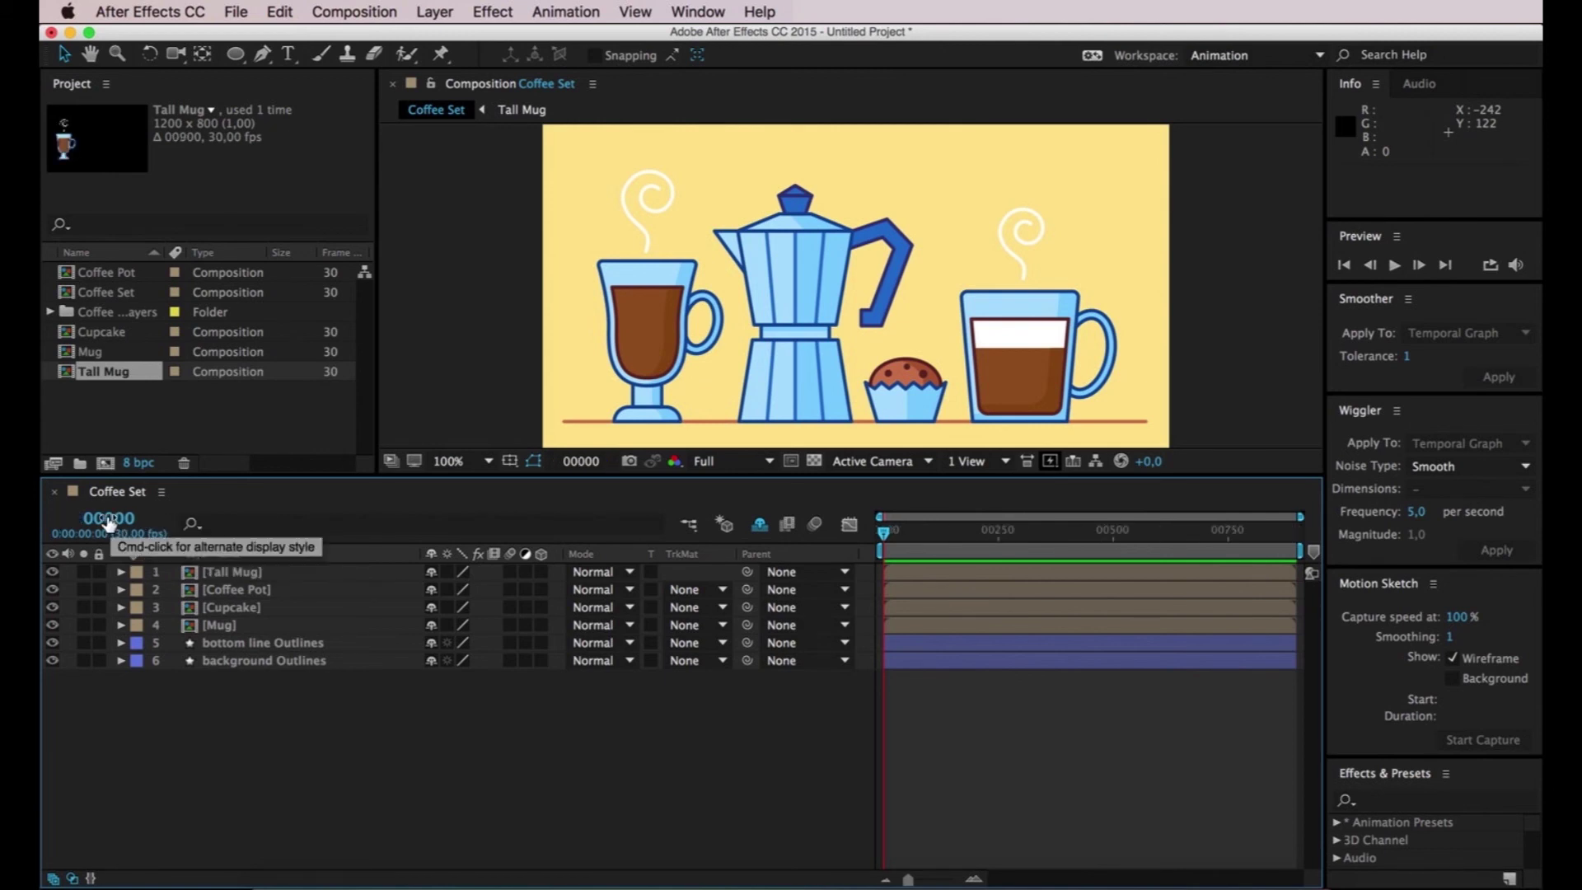